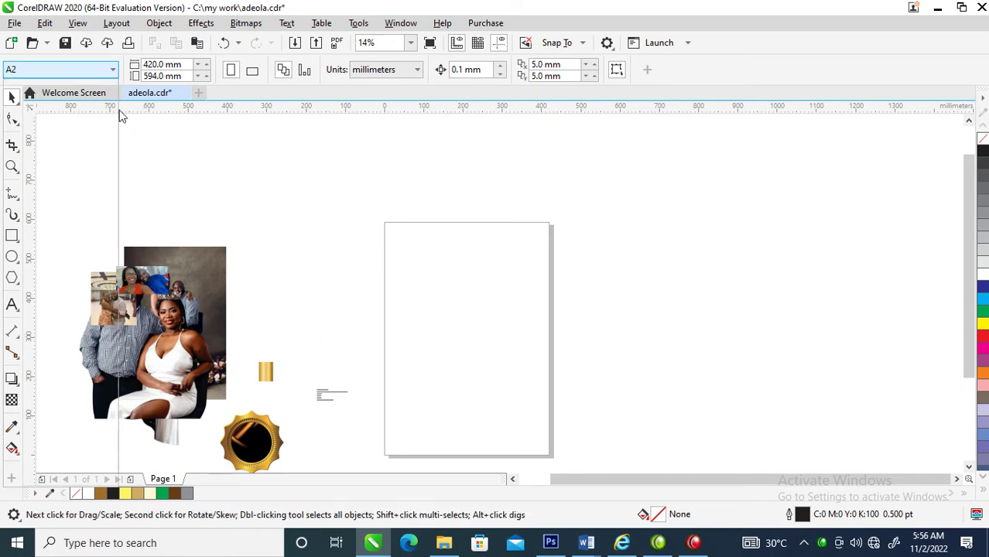
- Set the page size to A2 and create a rectangle framing the whole page
{"action": "left_click", "coordinate": [113, 69]}
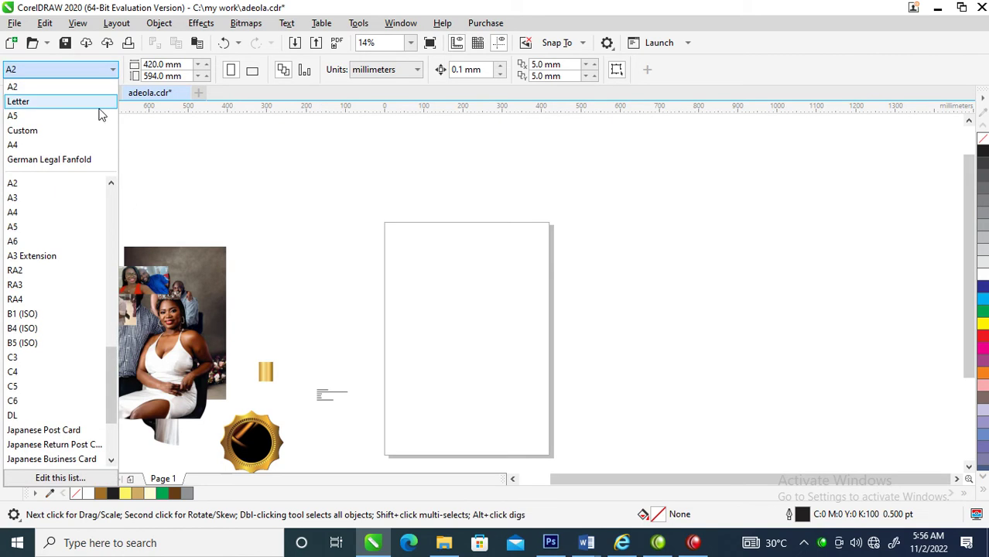
{"action": "left_click", "coordinate": [28, 88]}
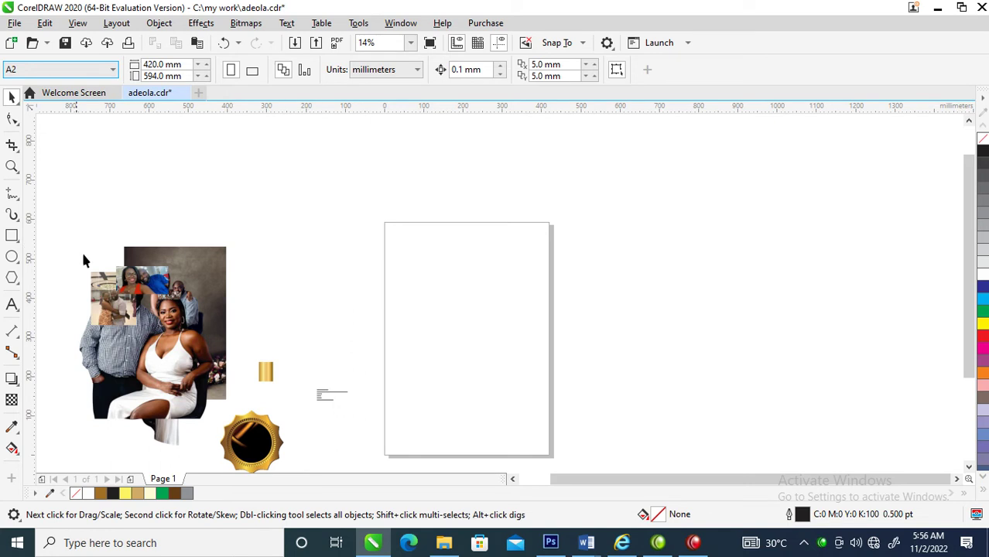
{"action": "double_click", "coordinate": [12, 236]}
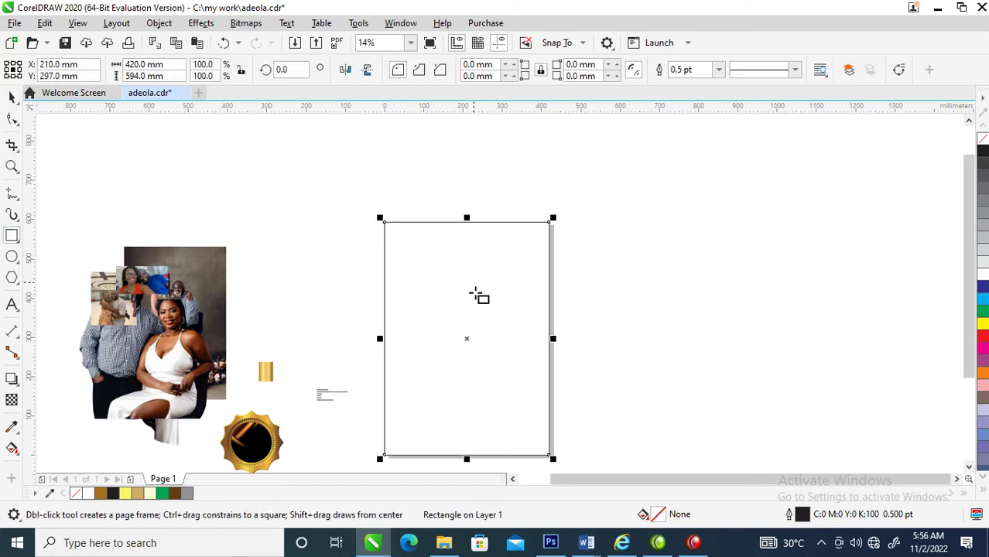
{"action": "key", "text": "space"}
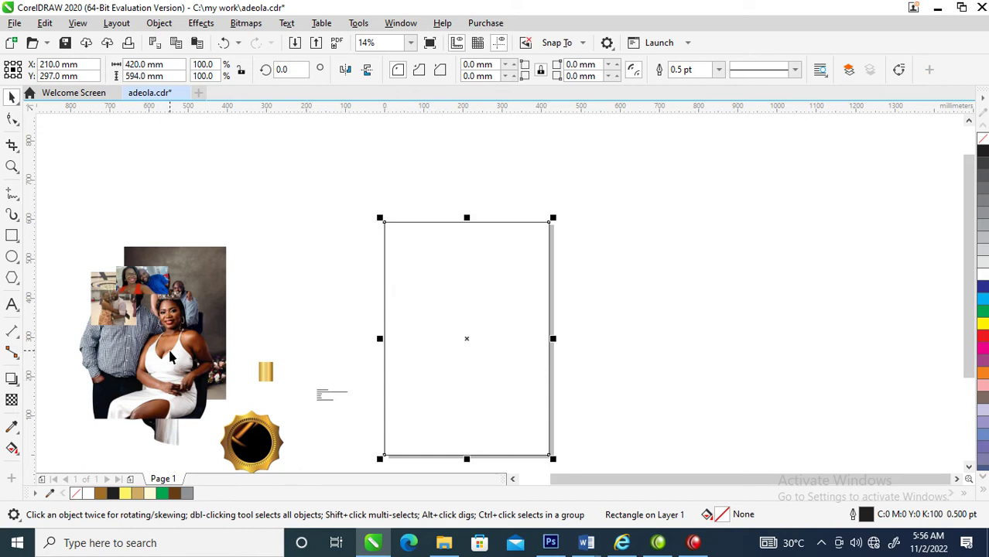
- Move the couple cut-out photo up off the pile of images beside the page
{"action": "key", "text": "Escape"}
{"action": "left_click_drag", "start_coordinate": [182, 348], "coordinate": [280, 247]}
- Make a copy of the page rectangle about 294 mm high covering the page's upper half, and convert it to curves
{"action": "left_click", "coordinate": [442, 261]}
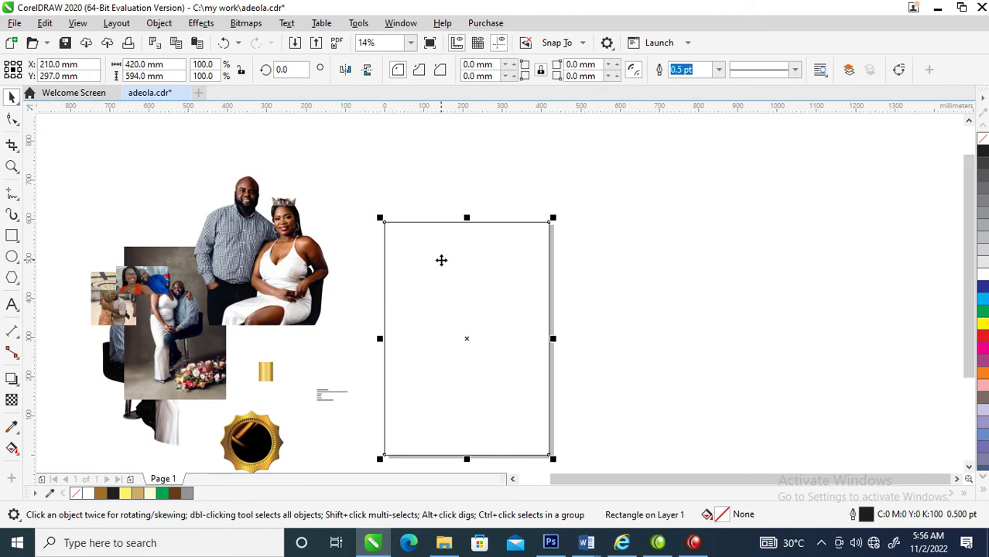
{"action": "left_click_drag", "start_coordinate": [467, 461], "coordinate": [468, 345]}
{"action": "right_click", "coordinate": [466, 268]}
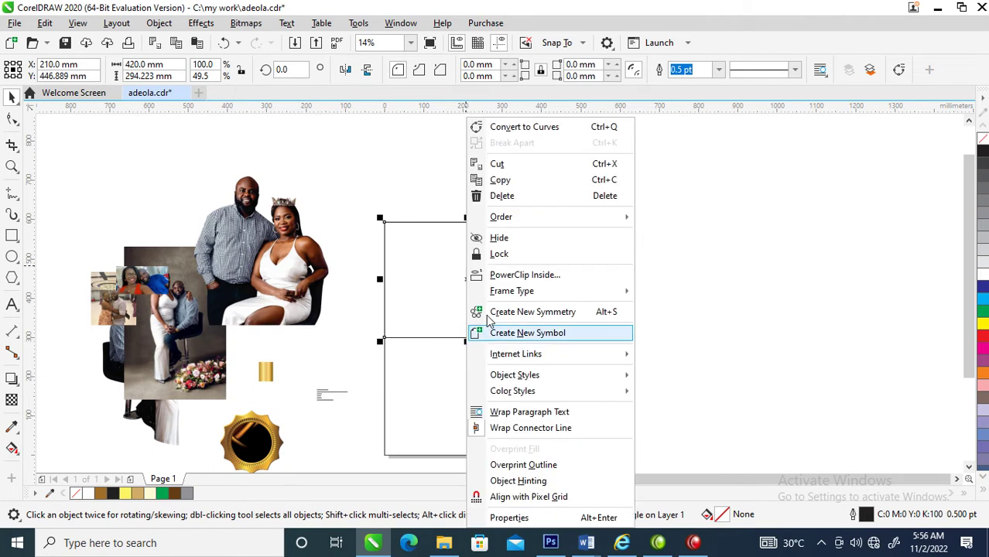
{"action": "left_click", "coordinate": [519, 133]}
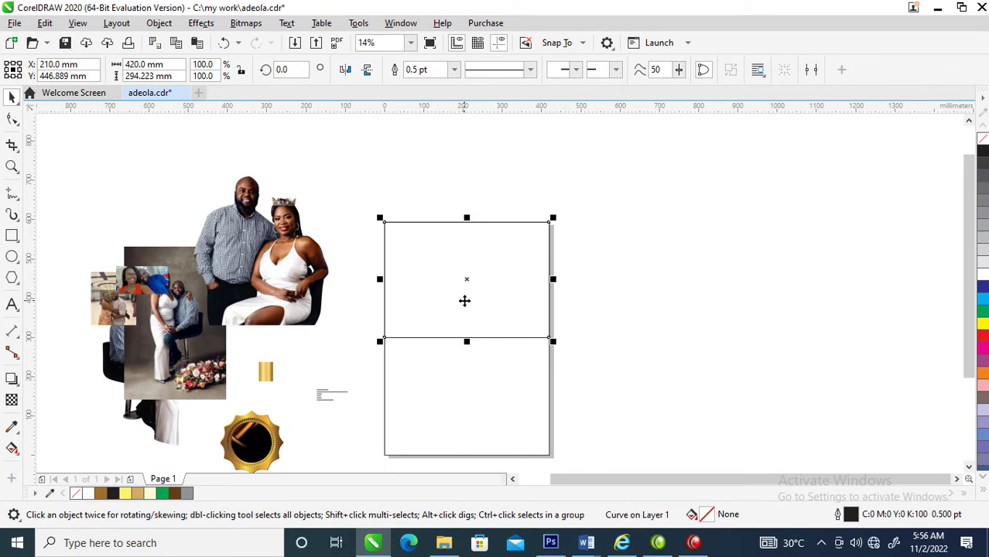
{"action": "right_click", "coordinate": [464, 269]}
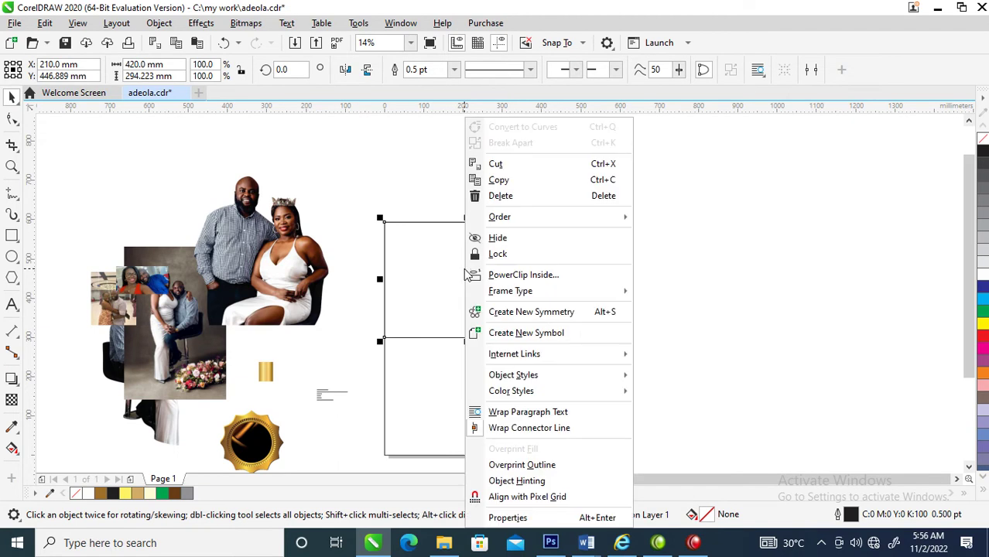
{"action": "left_click", "coordinate": [418, 263]}
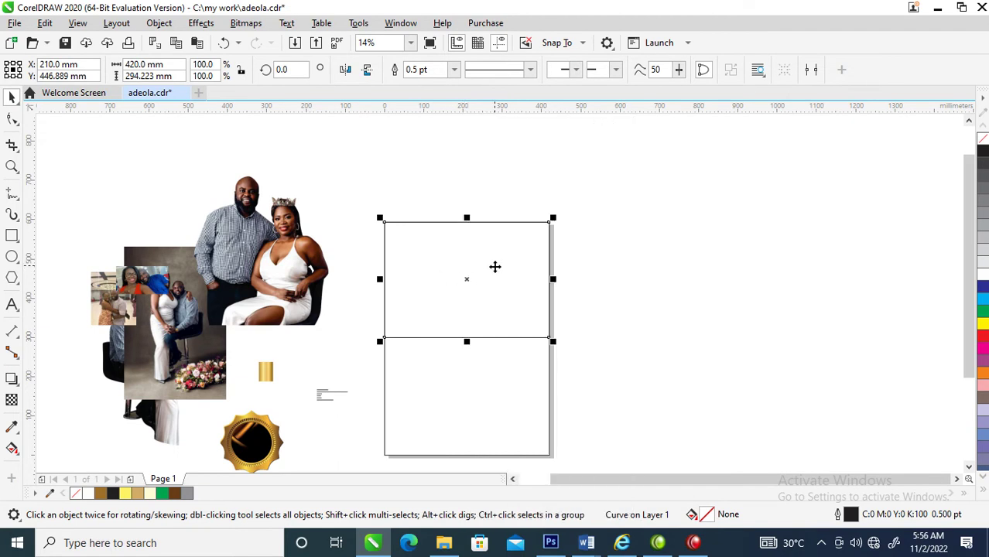
{"action": "right_click", "coordinate": [494, 262]}
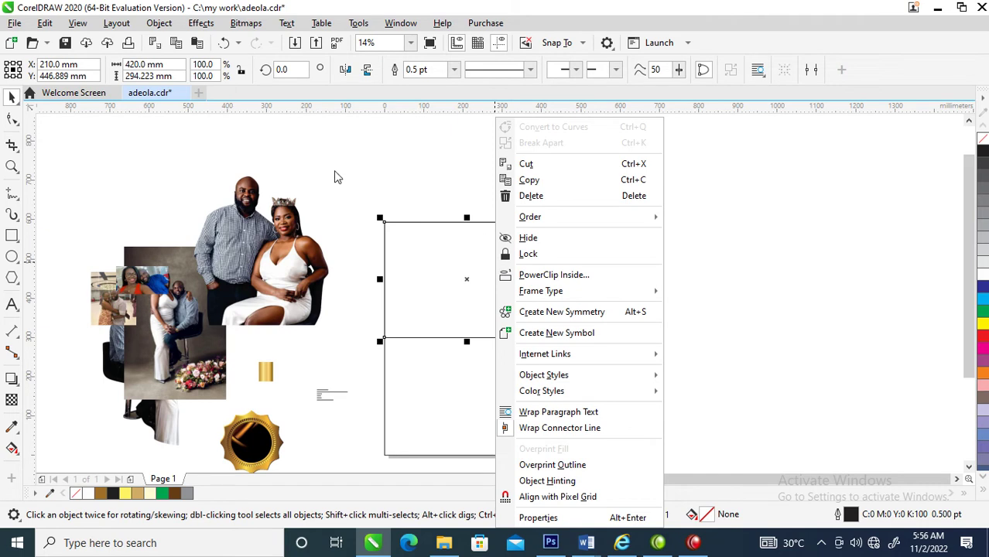
{"action": "left_click", "coordinate": [424, 287]}
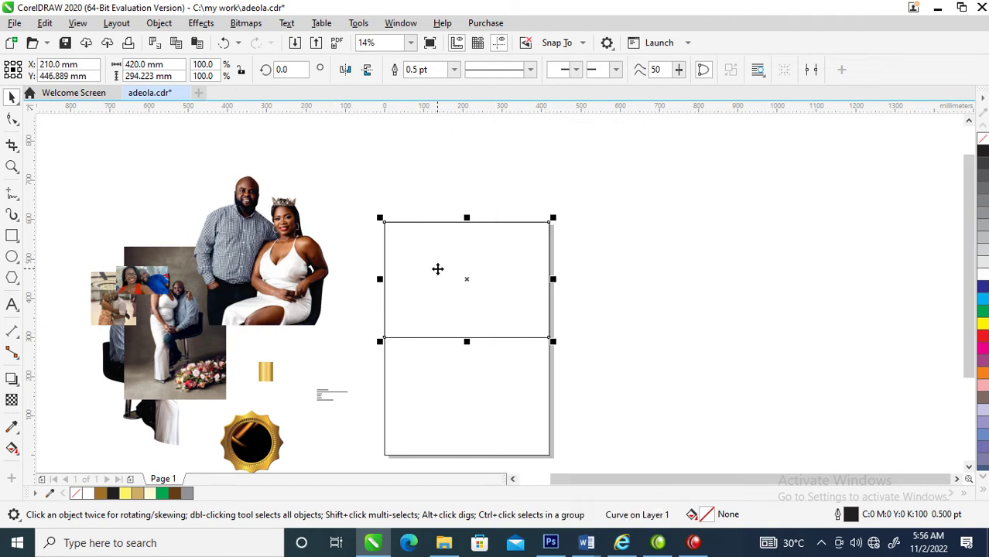
{"action": "right_click", "coordinate": [438, 271]}
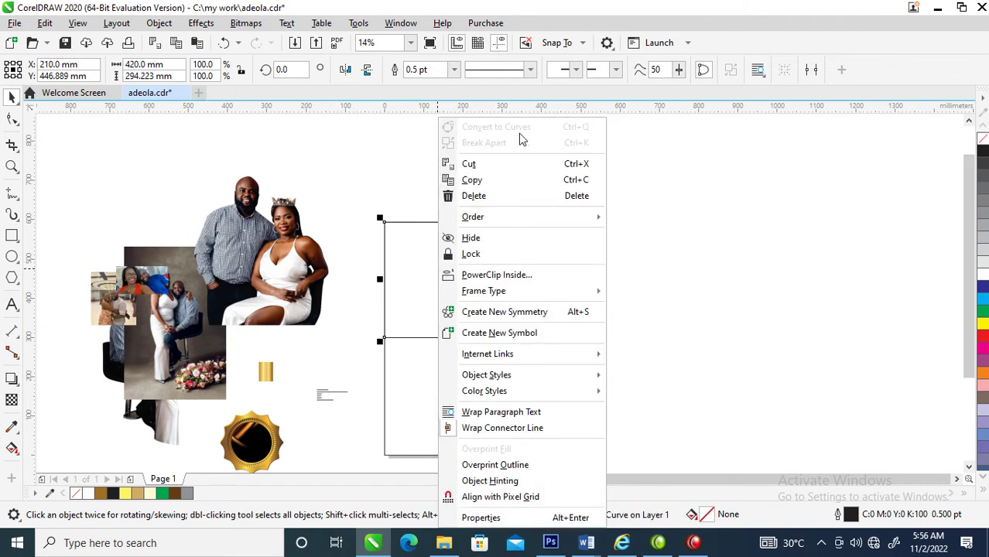
{"action": "left_click", "coordinate": [62, 138]}
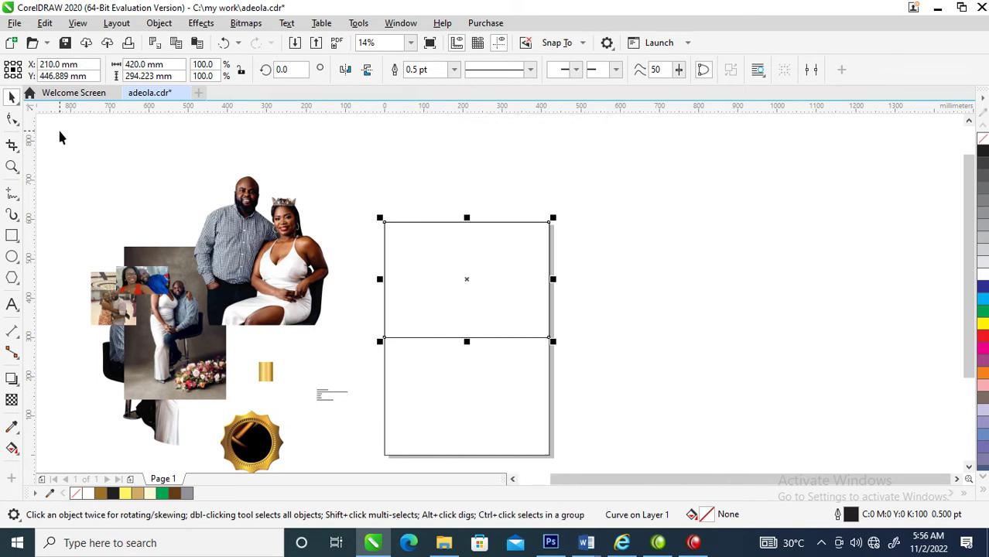
- Add a node at the middle of the upper shape's bottom edge and pull it about 76 mm down into a V point
{"action": "left_click", "coordinate": [15, 121]}
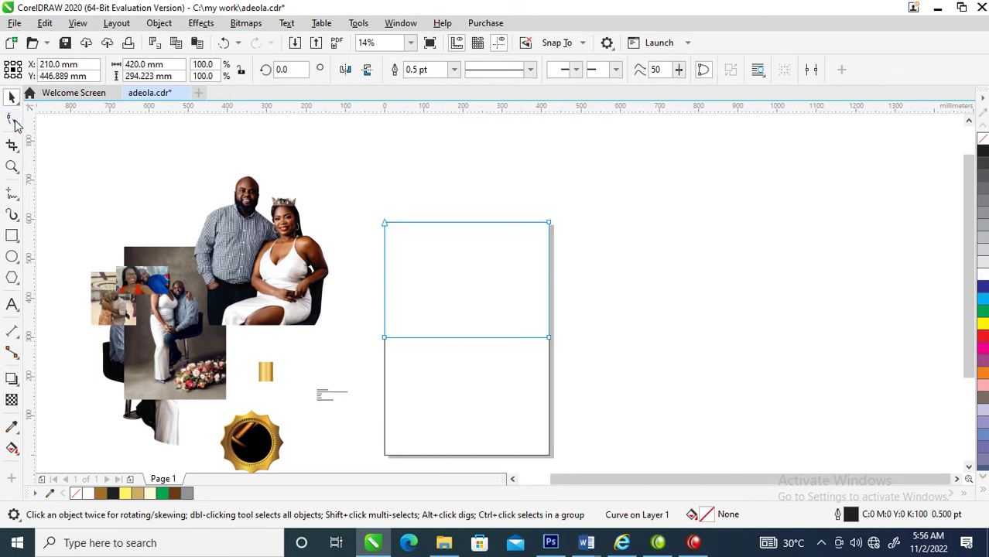
{"action": "double_click", "coordinate": [470, 338]}
{"action": "left_click_drag", "start_coordinate": [471, 338], "coordinate": [468, 369]}
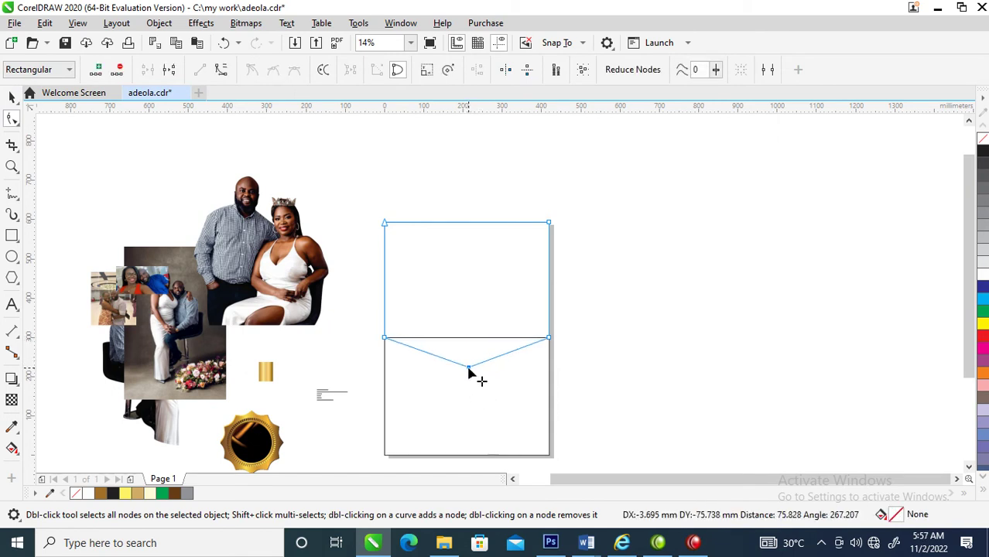
- Duplicate the V-pointed shape and align the duplicate exactly over the original
{"action": "key", "text": "space"}
{"action": "left_click_drag", "start_coordinate": [457, 276], "coordinate": [581, 281]}
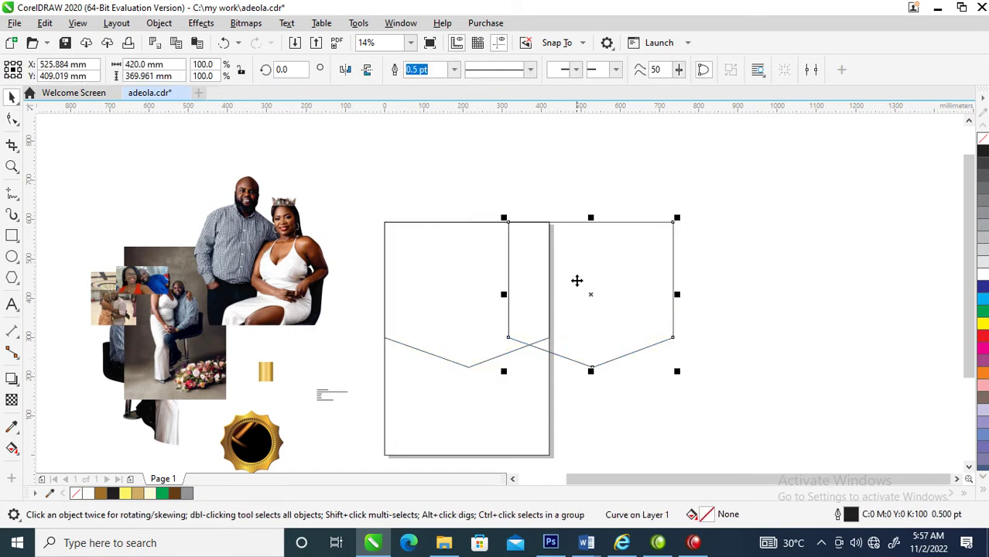
{"action": "left_click", "coordinate": [434, 279], "text": "shift"}
{"action": "key", "text": "ctrl+z"}
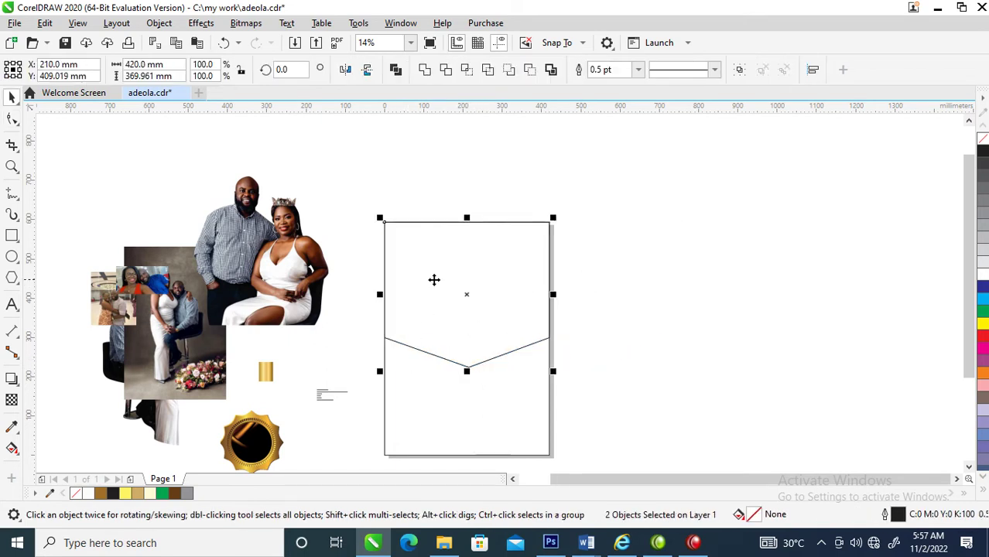
- Move one V-pointed shape about 103 mm up and align its bottom edge with the other one
{"action": "left_click", "coordinate": [469, 291]}
{"action": "left_click_drag", "start_coordinate": [474, 314], "coordinate": [477, 276]}
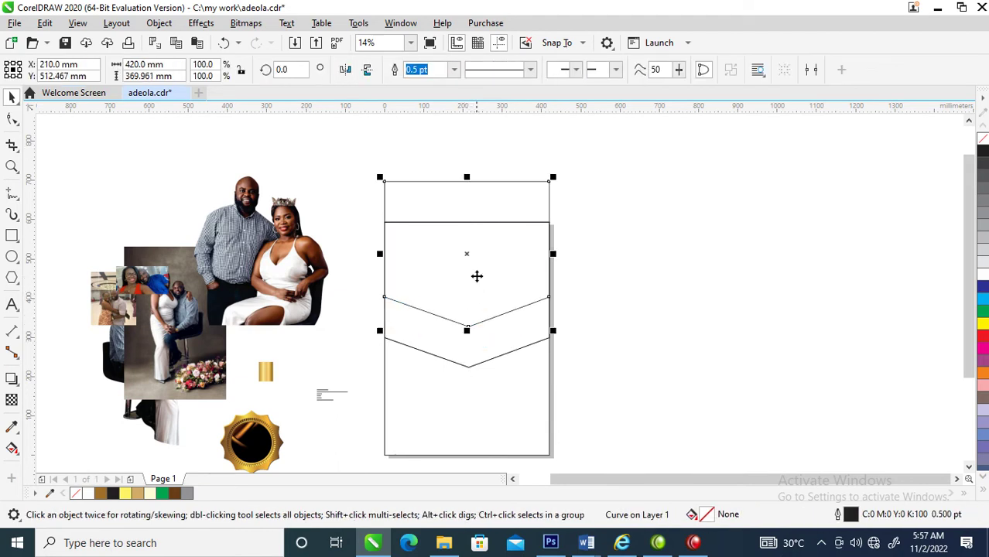
{"action": "left_click", "coordinate": [506, 350], "text": "shift"}
{"action": "key", "text": "b"}
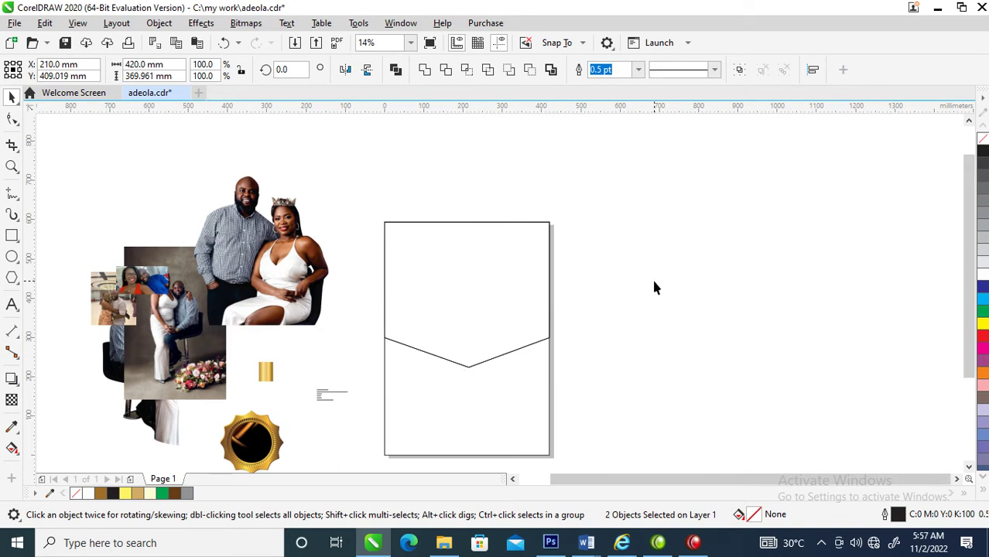
- Trim the lower V-pointed shape with its duplicate raised about 17 mm, and delete the duplicate to leave a thin V band
{"action": "left_click", "coordinate": [654, 287]}
{"action": "left_click", "coordinate": [459, 312]}
{"action": "mouse_move", "coordinate": [470, 316]}
{"action": "left_mouse_down"}
{"action": "mouse_move", "coordinate": [470, 302]}
{"action": "mouse_move", "coordinate": [473, 319]}
{"action": "left_mouse_up"}
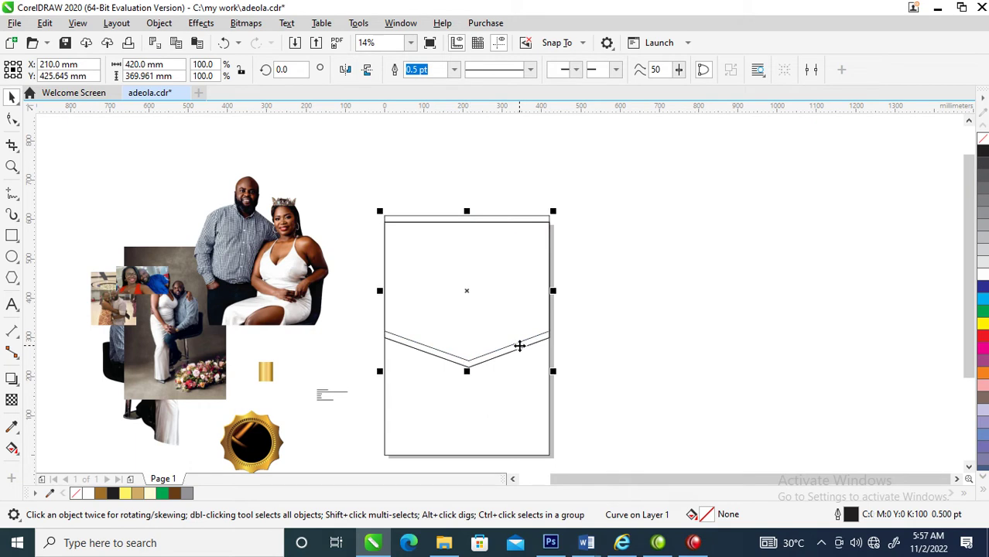
{"action": "left_click", "coordinate": [519, 347], "text": "shift"}
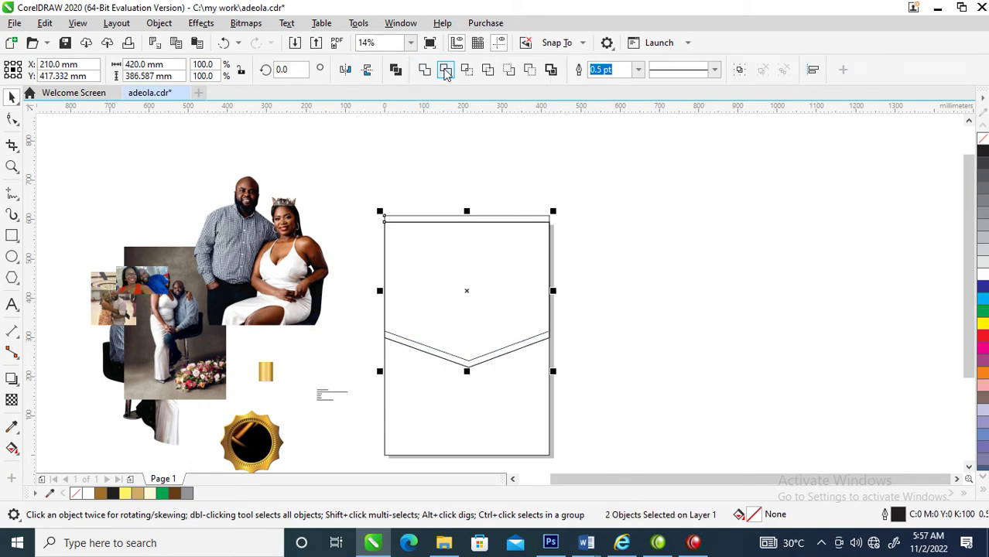
{"action": "left_click", "coordinate": [444, 71]}
{"action": "left_click", "coordinate": [462, 271]}
- Widen the gold gradient swatch to about 69 mm and copy all its properties onto the V band
{"action": "left_click", "coordinate": [270, 370]}
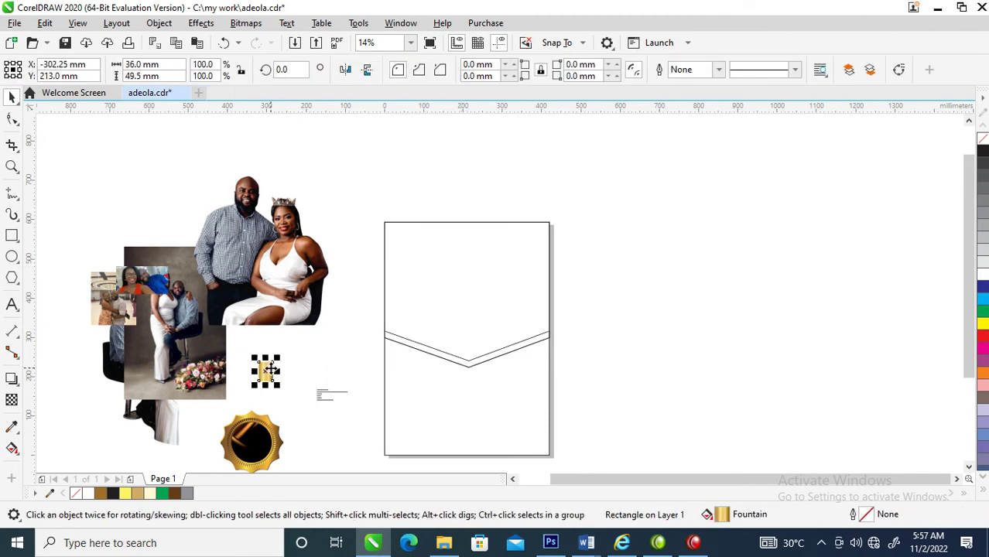
{"action": "left_click_drag", "start_coordinate": [276, 372], "coordinate": [292, 382]}
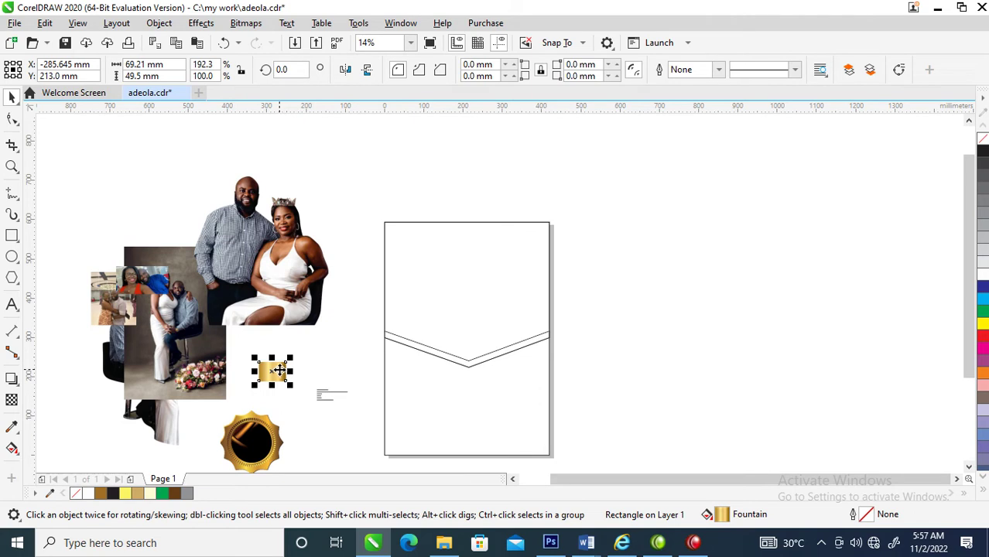
{"action": "left_click_drag", "start_coordinate": [278, 371], "coordinate": [411, 350]}
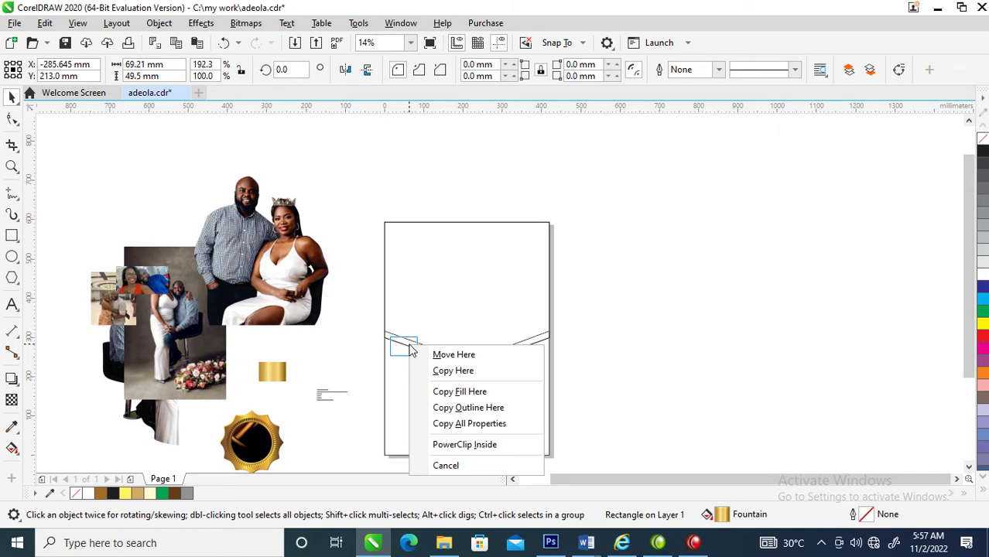
{"action": "left_click", "coordinate": [464, 425]}
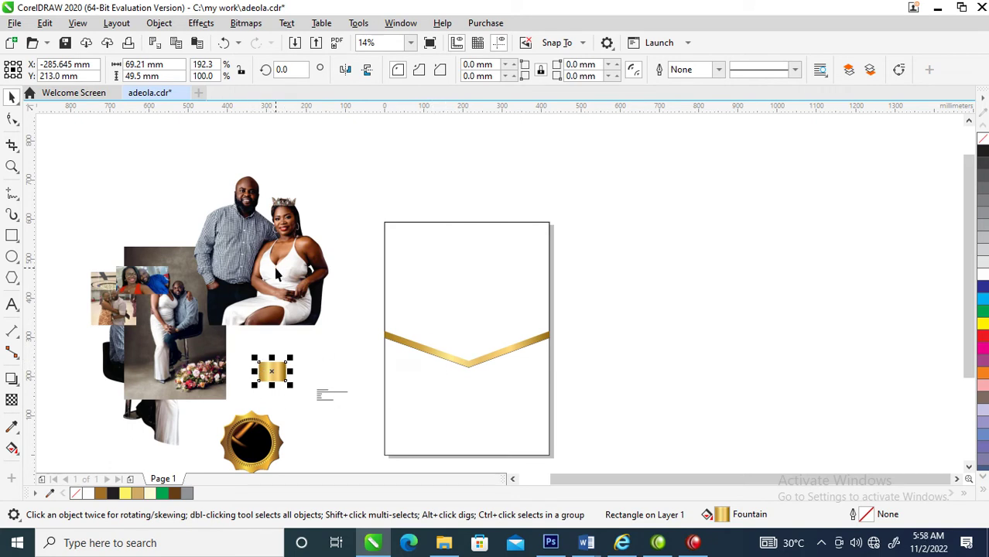
- Move the gold floral image from the image pile to the upper-left corner of the page
{"action": "scroll", "coordinate": [276, 272], "scroll_direction": "down", "scroll_amount": 3}
{"action": "key", "text": "z"}
{"action": "left_click_drag", "start_coordinate": [53, 200], "coordinate": [415, 328]}
{"action": "key", "text": "space"}
{"action": "key", "text": "Tab"}
{"action": "left_click_drag", "start_coordinate": [163, 268], "coordinate": [627, 178]}
{"action": "key", "text": "z"}
{"action": "left_click_drag", "start_coordinate": [453, 162], "coordinate": [829, 412]}
{"action": "key", "text": "space"}
{"action": "left_click_drag", "start_coordinate": [520, 193], "coordinate": [548, 323]}
{"action": "key", "text": "z"}
{"action": "left_click_drag", "start_coordinate": [440, 192], "coordinate": [820, 432]}
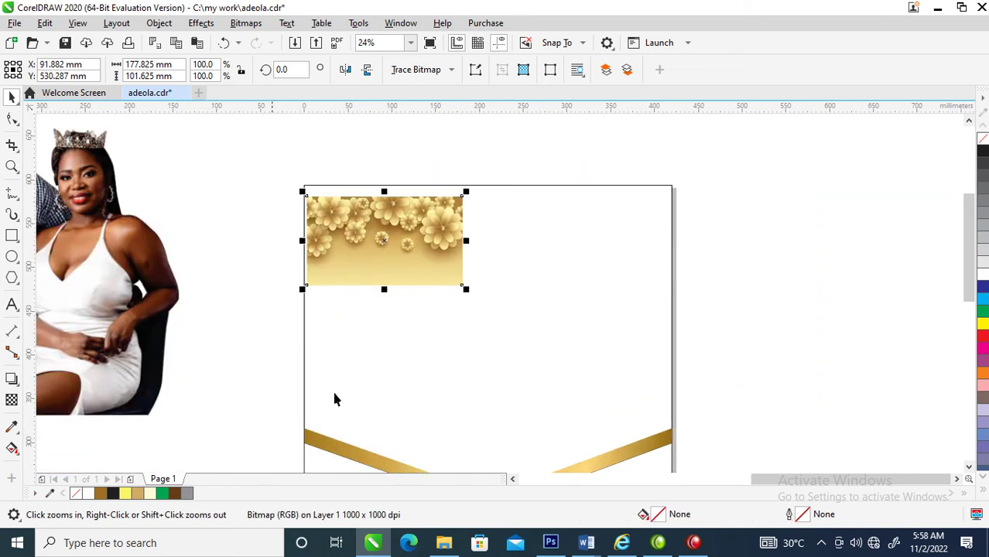
- Apply a vertical fountain transparency to the floral image so its lower part fades out
{"action": "left_click", "coordinate": [12, 120]}
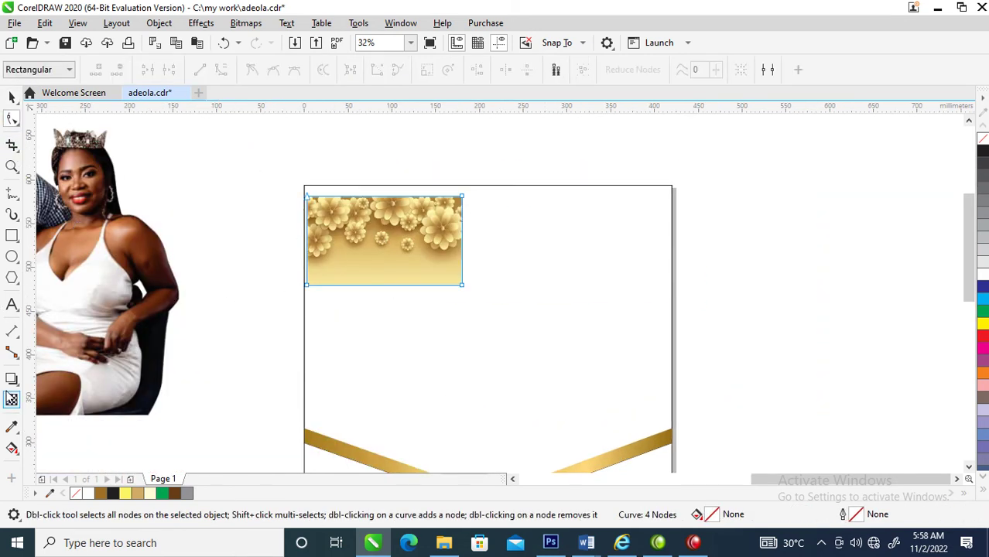
{"action": "left_click", "coordinate": [11, 400]}
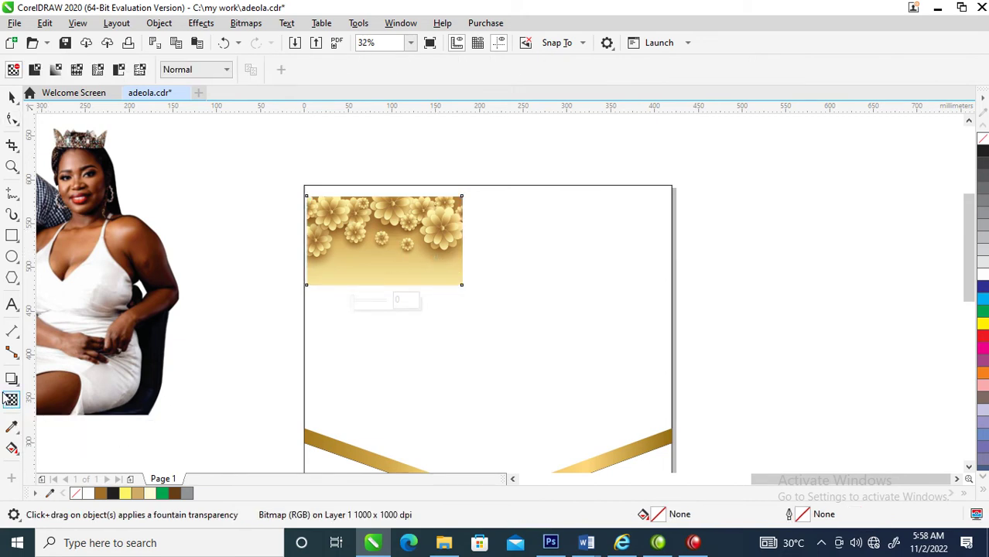
{"action": "left_click_drag", "start_coordinate": [393, 226], "coordinate": [394, 281]}
{"action": "key", "text": "space"}
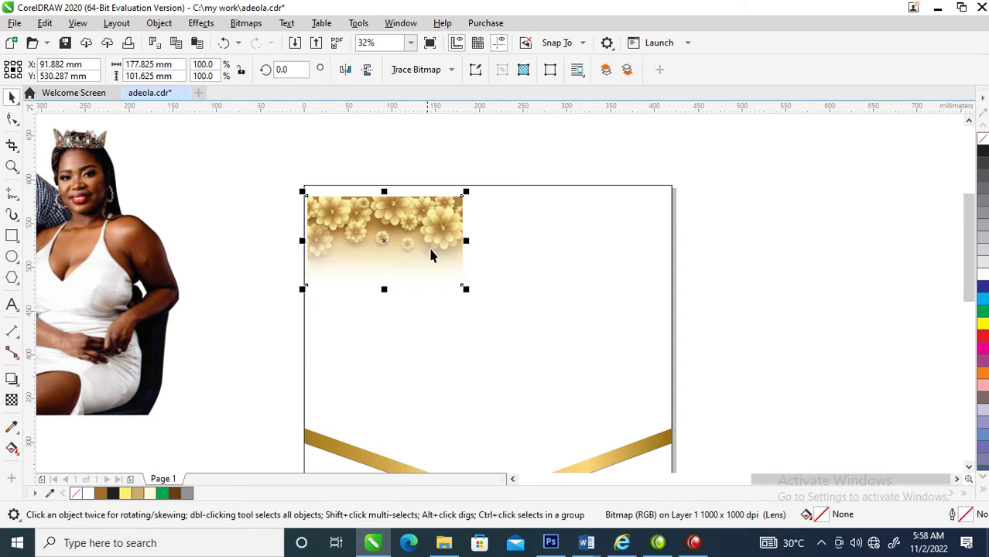
- Enlarge the floral image to about 317 mm wide and convert it to a 300 dpi CMYK bitmap with transparent background
{"action": "left_click_drag", "start_coordinate": [466, 288], "coordinate": [582, 404]}
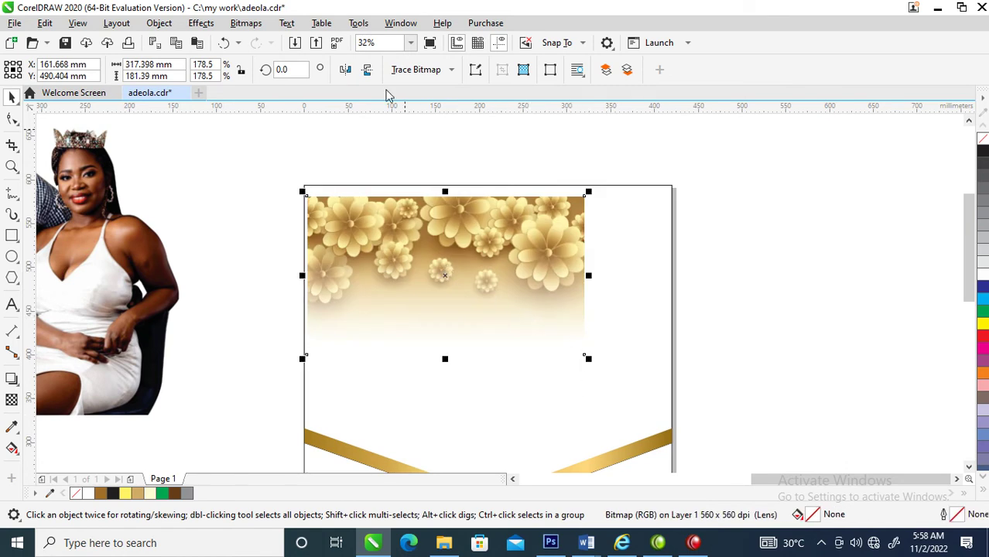
{"action": "left_click", "coordinate": [244, 24]}
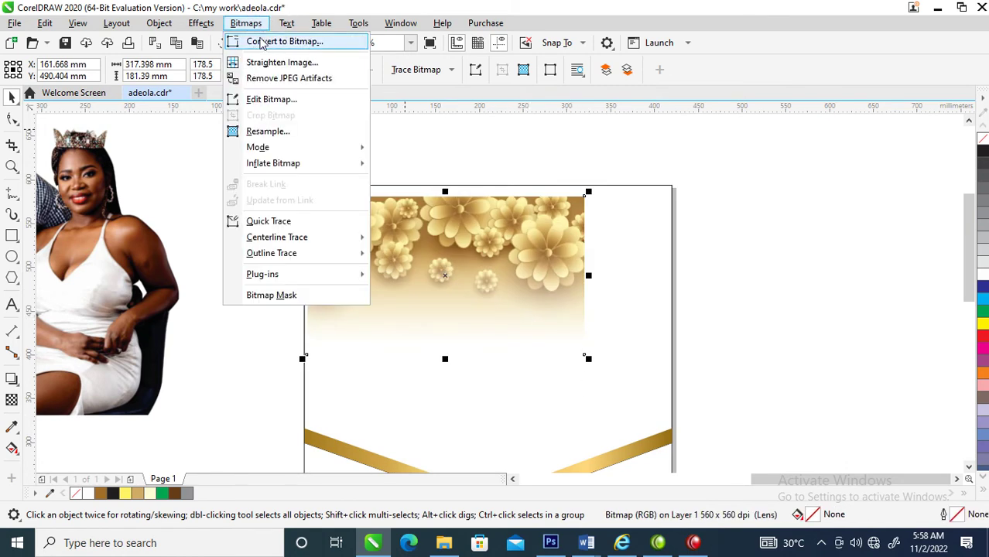
{"action": "left_click", "coordinate": [263, 42]}
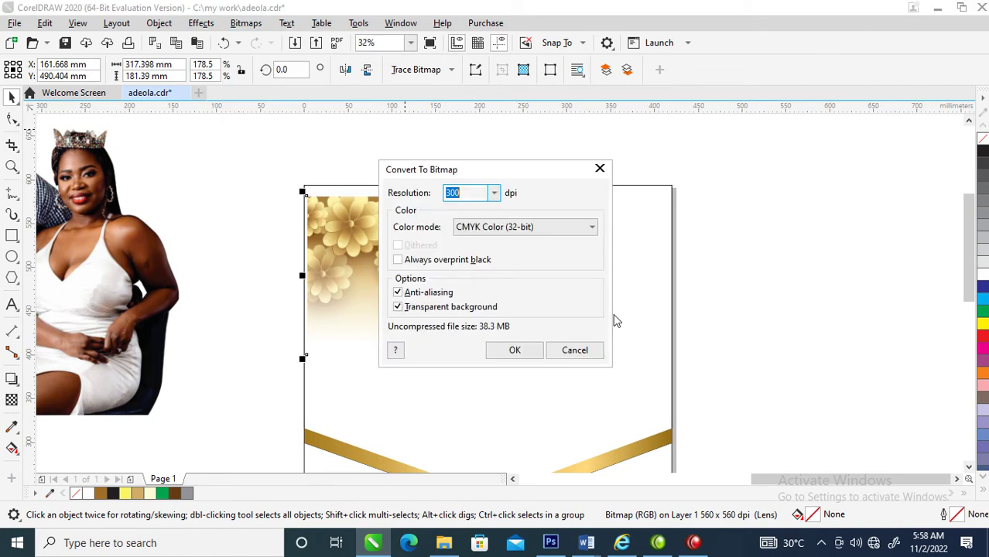
{"action": "left_click", "coordinate": [526, 349]}
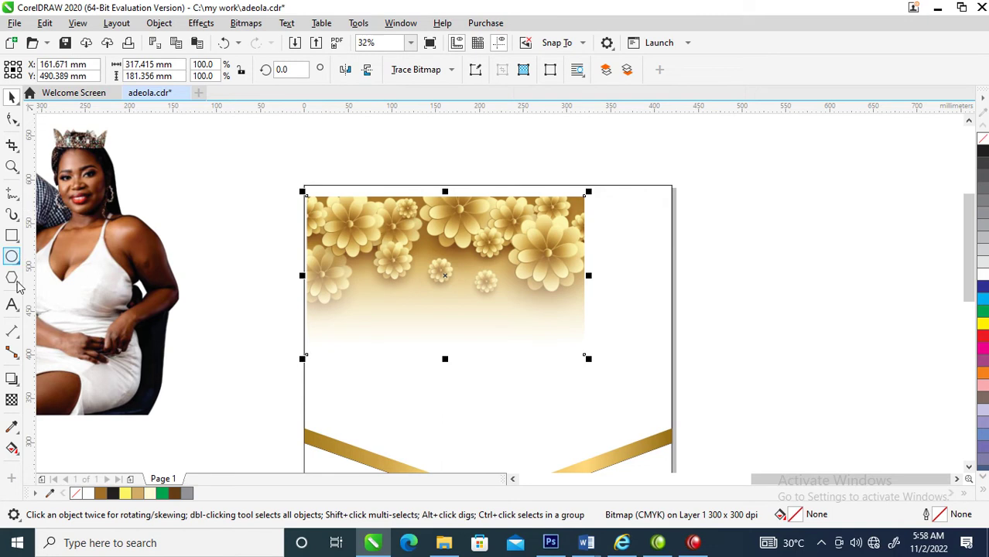
- Sample the brown-gold from the floral image, fill the shape above the V band with it, and send that shape to the back
{"action": "left_click", "coordinate": [13, 428]}
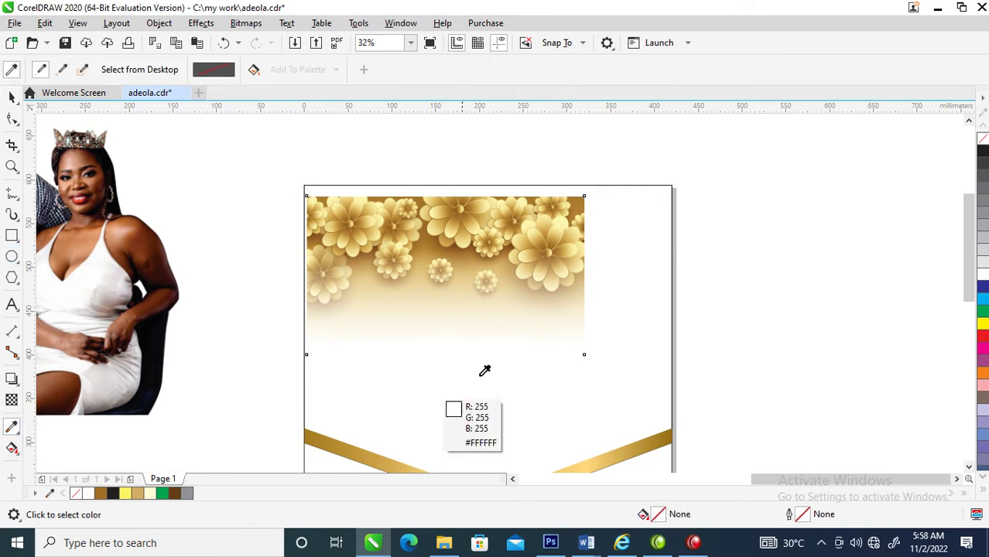
{"action": "left_click", "coordinate": [438, 245]}
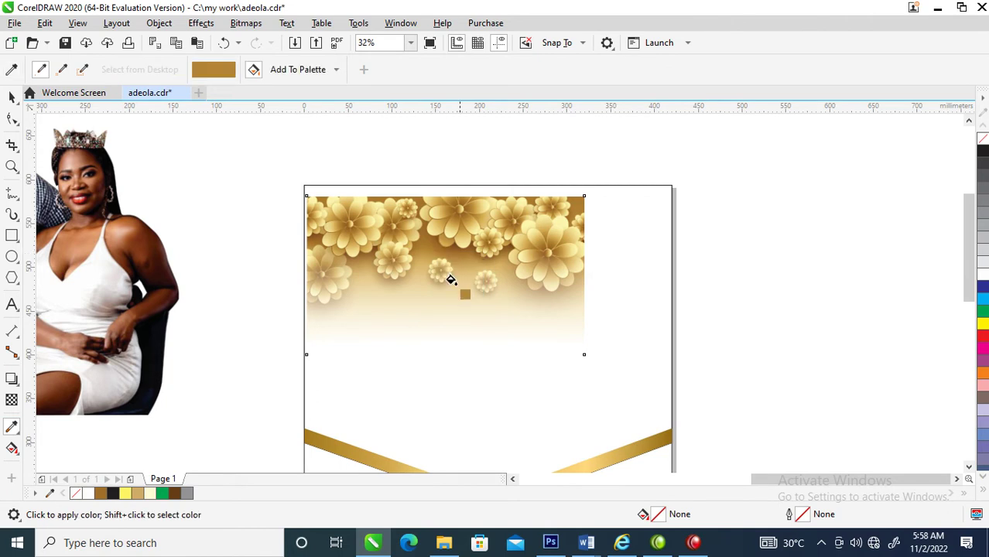
{"action": "left_click", "coordinate": [639, 233]}
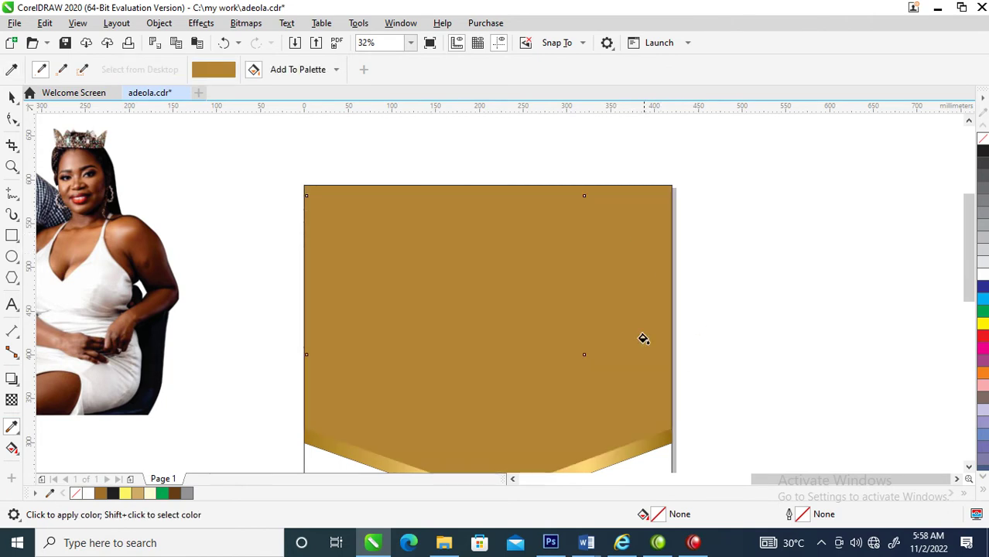
{"action": "key", "text": "space"}
{"action": "left_click", "coordinate": [624, 198]}
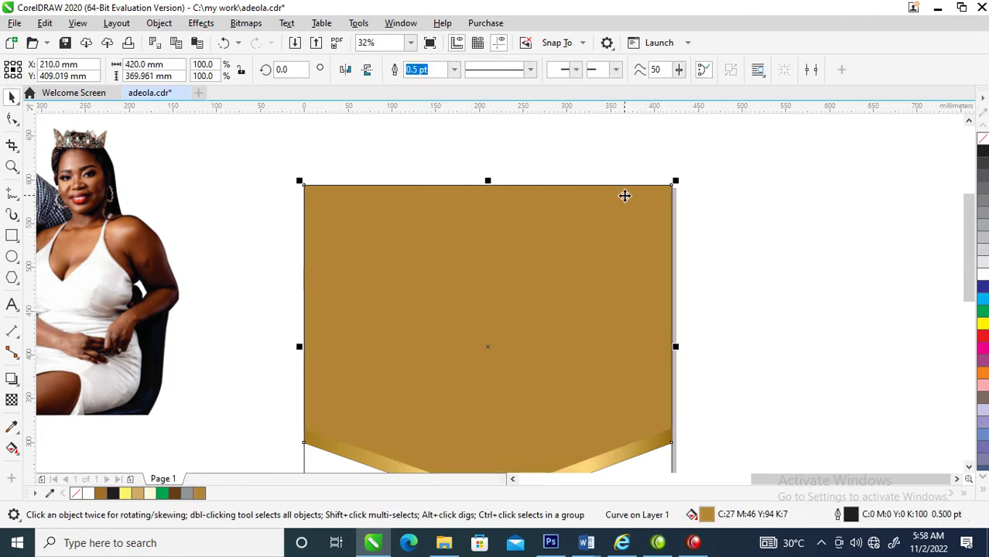
{"action": "key", "text": "shift+Page_Down"}
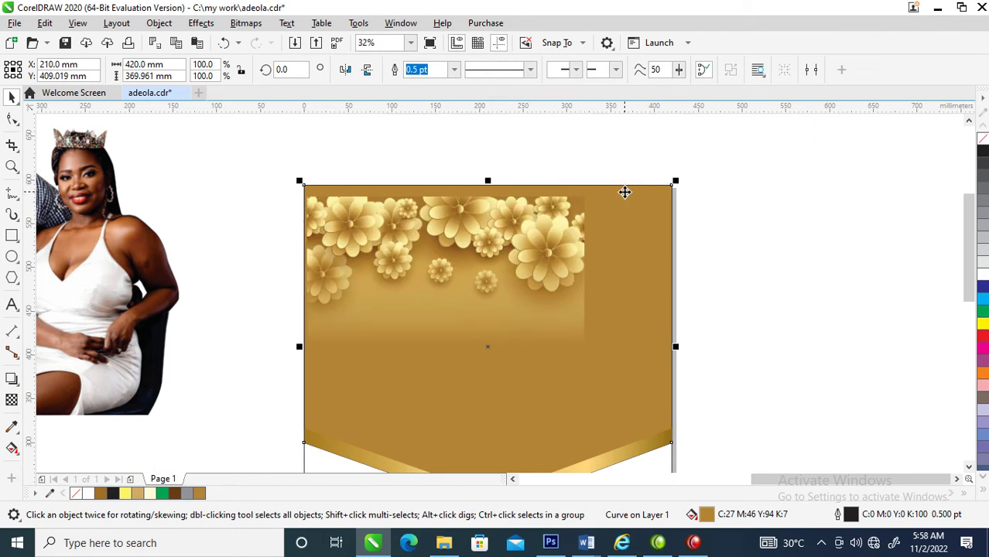
- Apply a Gaussian blur with a radius of 56.1 pixels to the floral image
{"action": "left_click", "coordinate": [524, 241]}
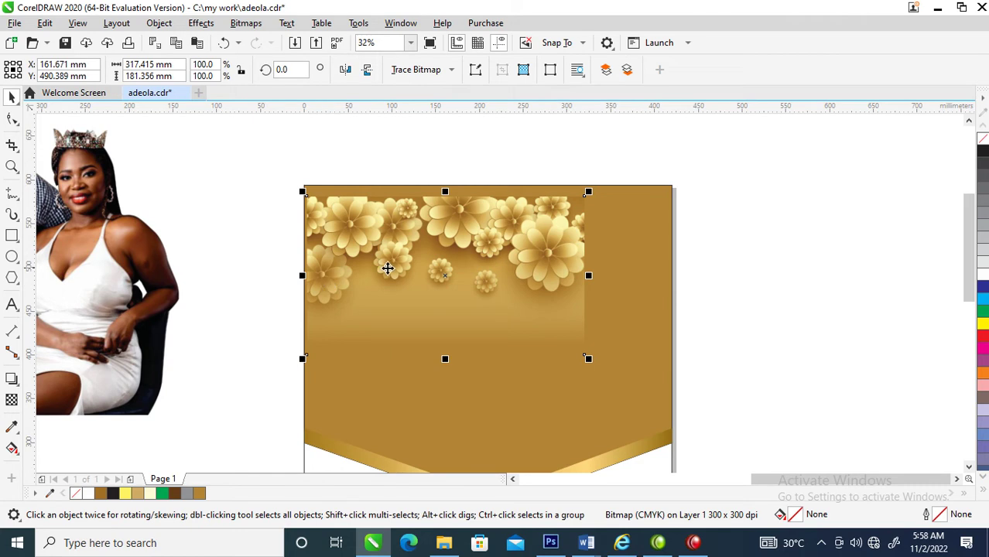
{"action": "left_click", "coordinate": [195, 24]}
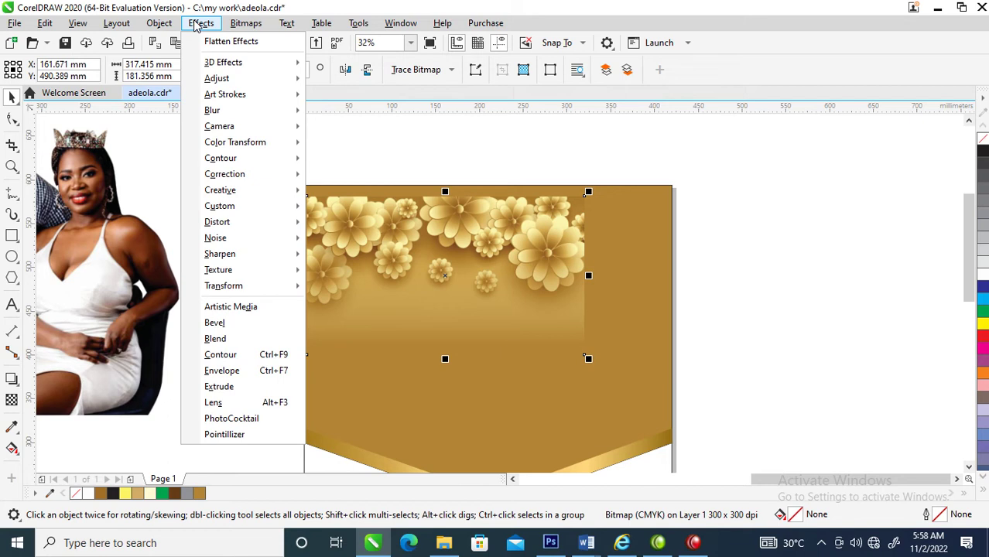
{"action": "mouse_move", "coordinate": [250, 26]}
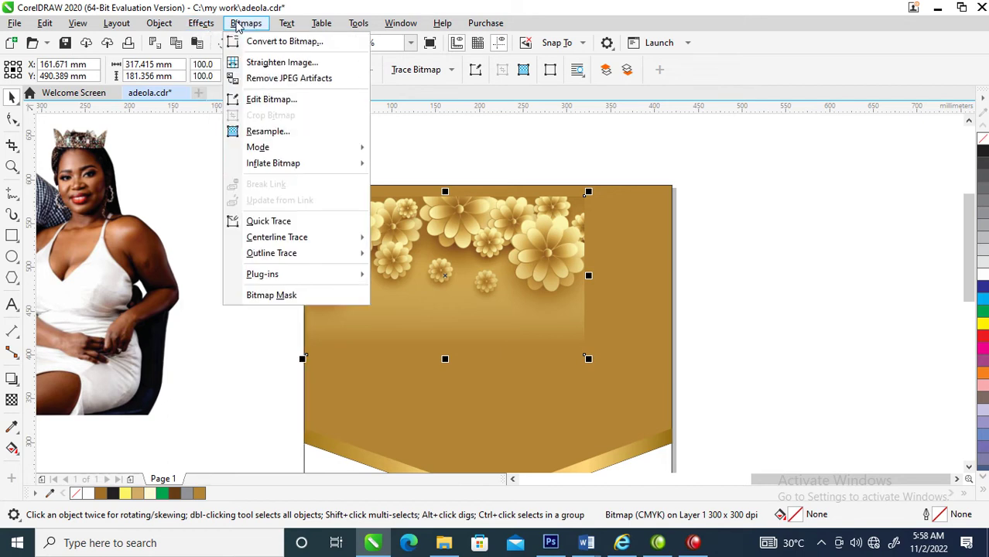
{"action": "mouse_move", "coordinate": [208, 28]}
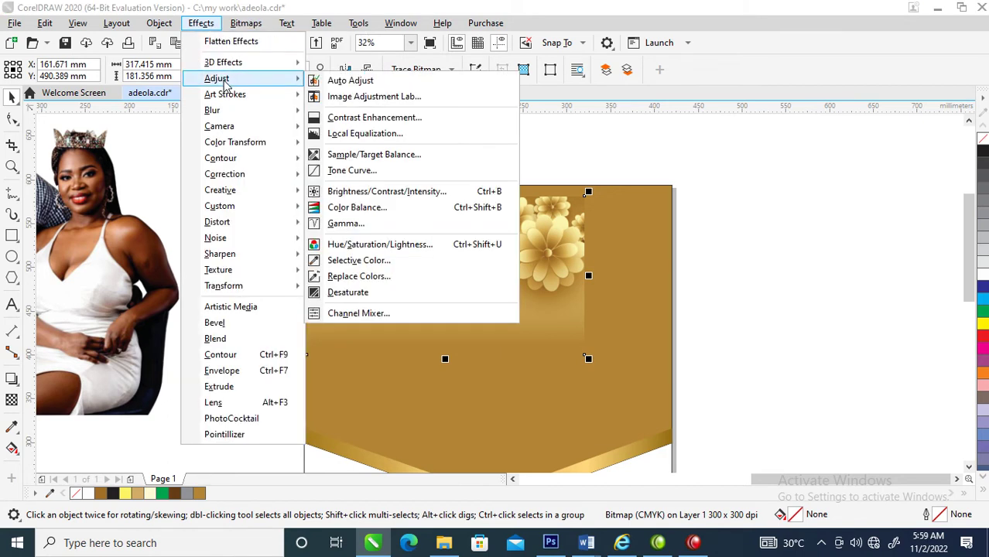
{"action": "mouse_move", "coordinate": [225, 126]}
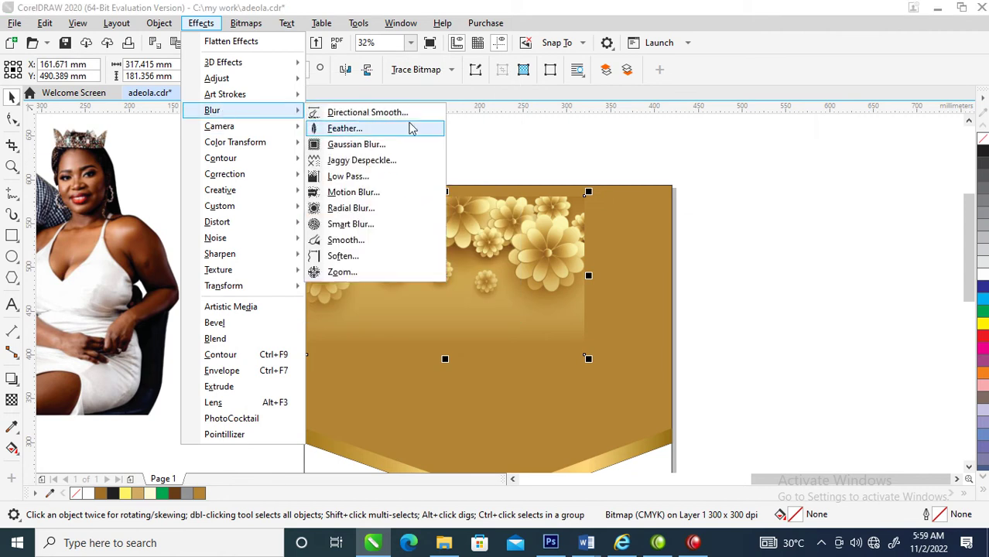
{"action": "left_click", "coordinate": [358, 148]}
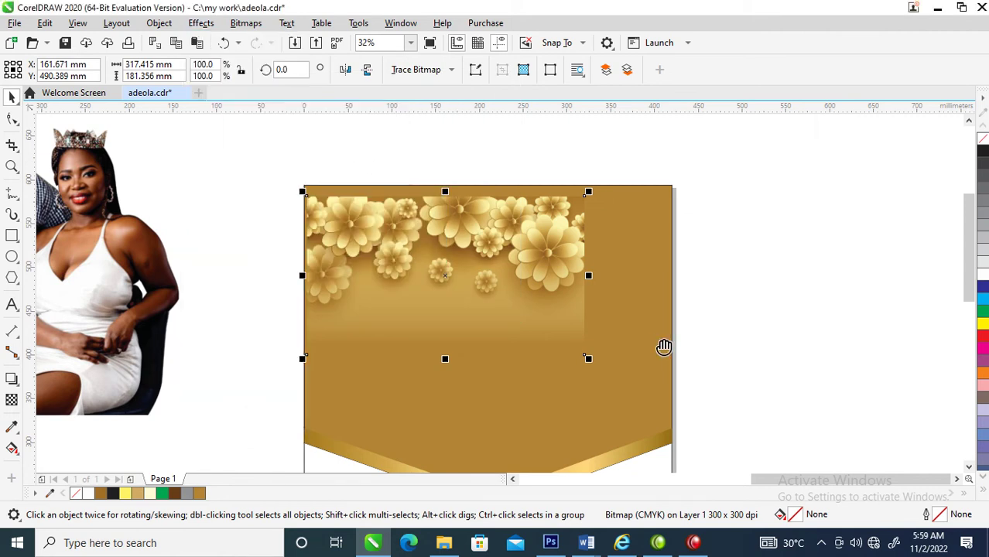
{"action": "left_click_drag", "start_coordinate": [481, 226], "coordinate": [737, 62]}
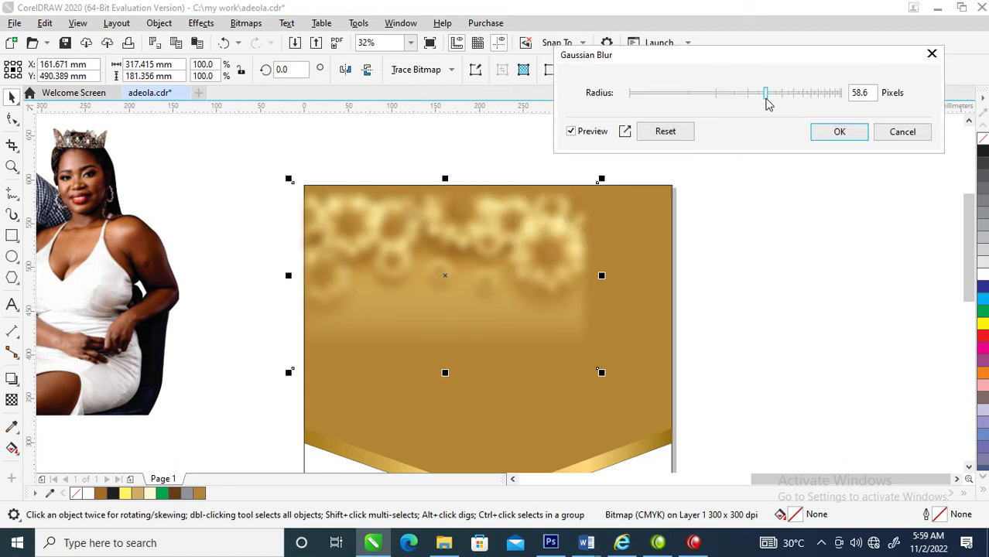
{"action": "left_click_drag", "start_coordinate": [765, 96], "coordinate": [727, 100]}
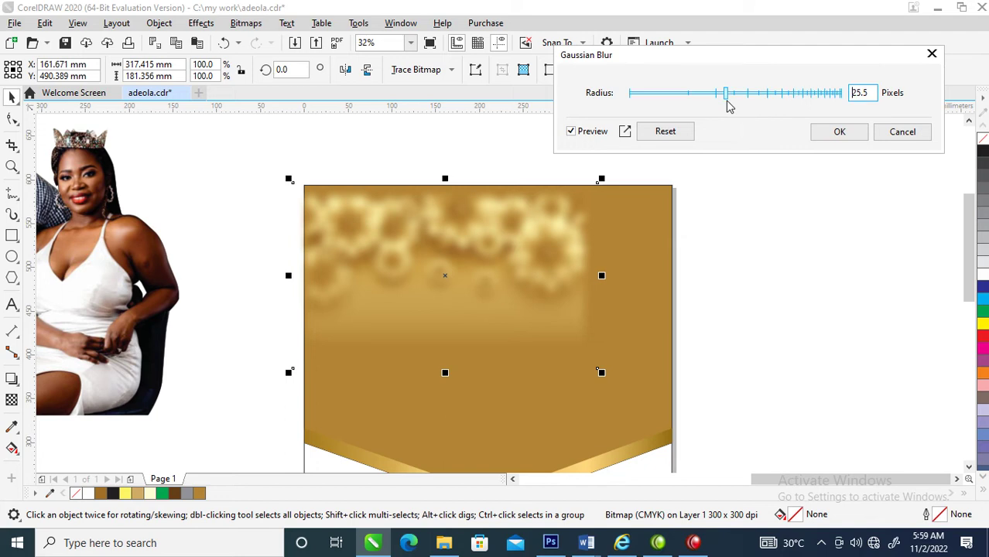
{"action": "left_click_drag", "start_coordinate": [722, 100], "coordinate": [705, 100]}
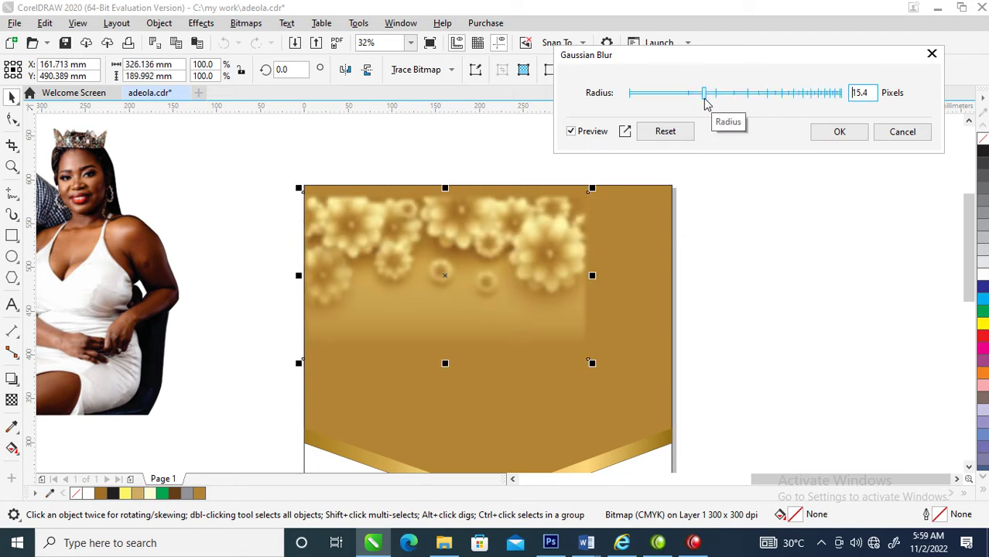
{"action": "left_click_drag", "start_coordinate": [706, 94], "coordinate": [802, 95]}
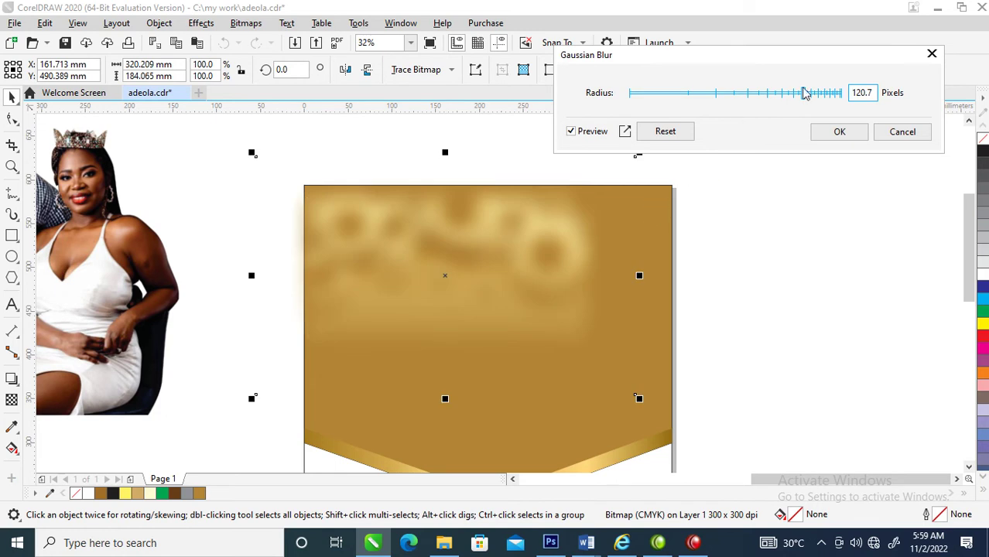
{"action": "left_click_drag", "start_coordinate": [803, 99], "coordinate": [781, 99]}
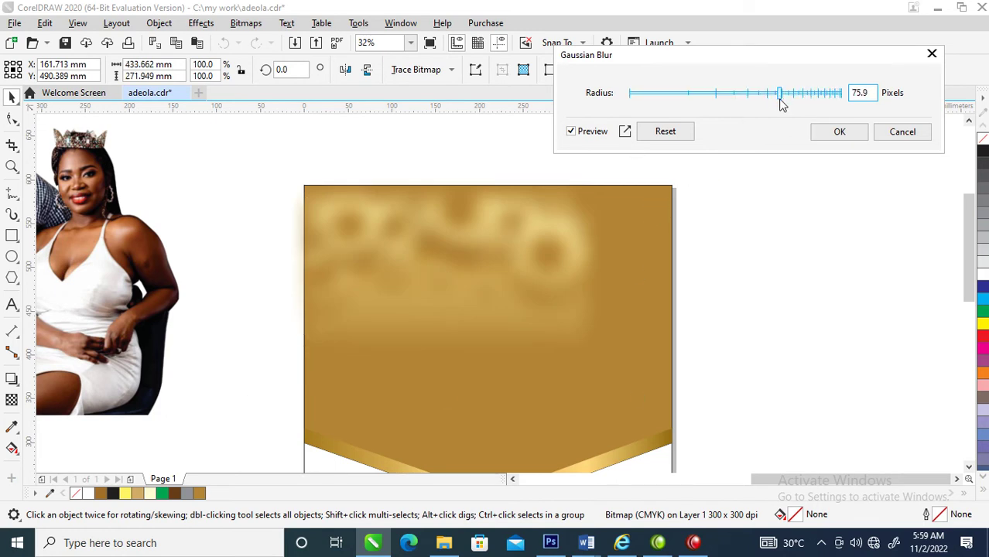
{"action": "left_click_drag", "start_coordinate": [777, 94], "coordinate": [764, 93]}
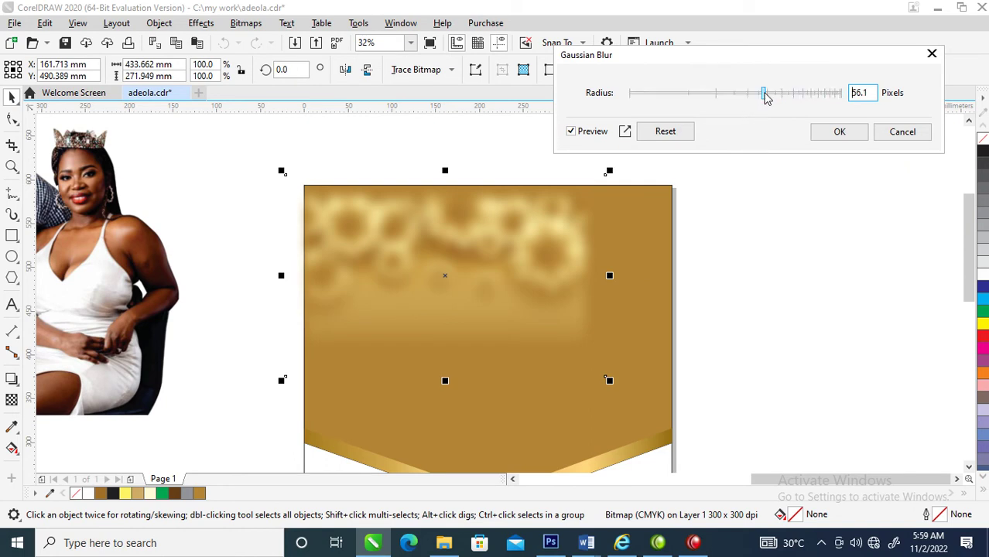
{"action": "left_click", "coordinate": [841, 133]}
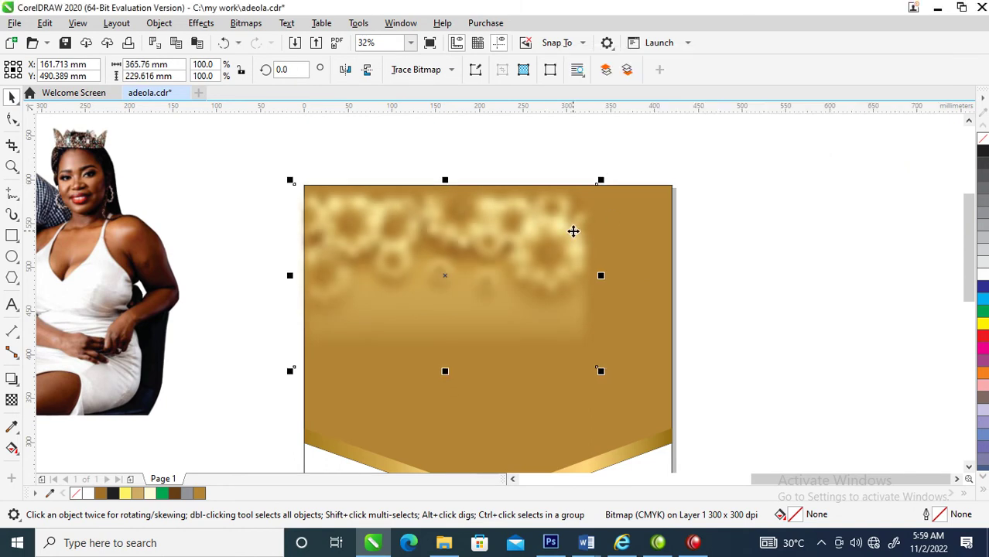
- PowerClip the blurred floral image inside the brown-gold shape, shift it up and enlarge it to about 452 mm wide
{"action": "left_click_drag", "start_coordinate": [541, 244], "coordinate": [633, 190]}
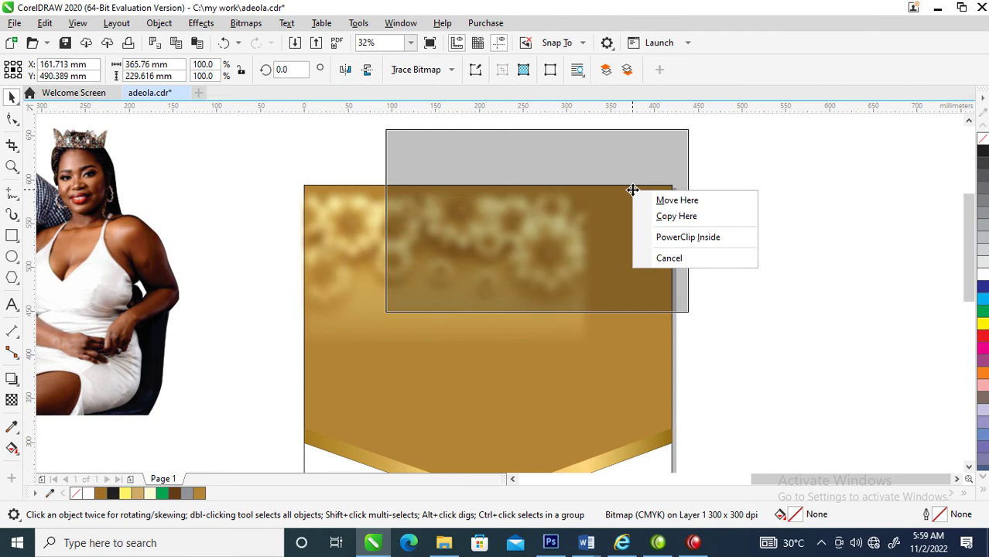
{"action": "left_click", "coordinate": [672, 233]}
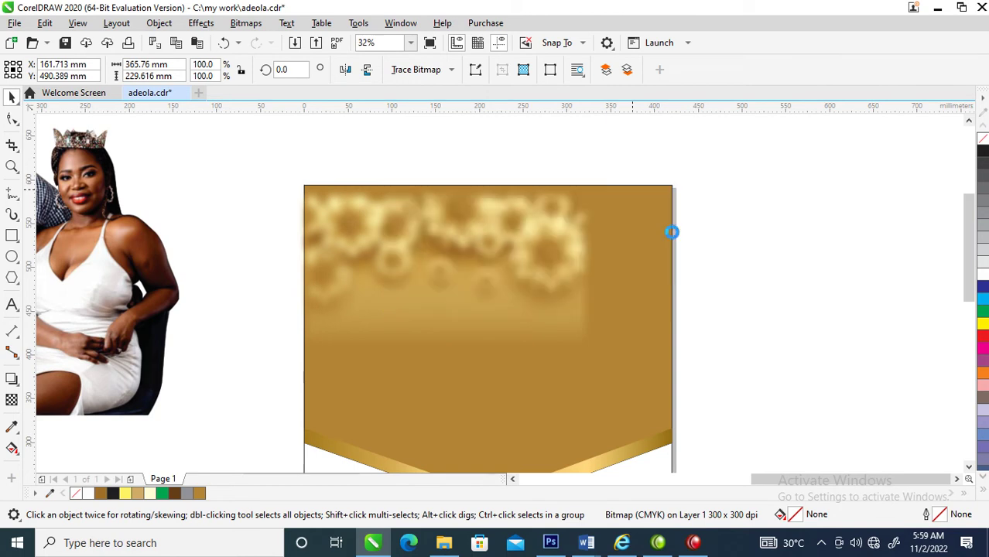
{"action": "left_click", "coordinate": [520, 215], "text": "ctrl"}
{"action": "left_click_drag", "start_coordinate": [573, 222], "coordinate": [486, 261]}
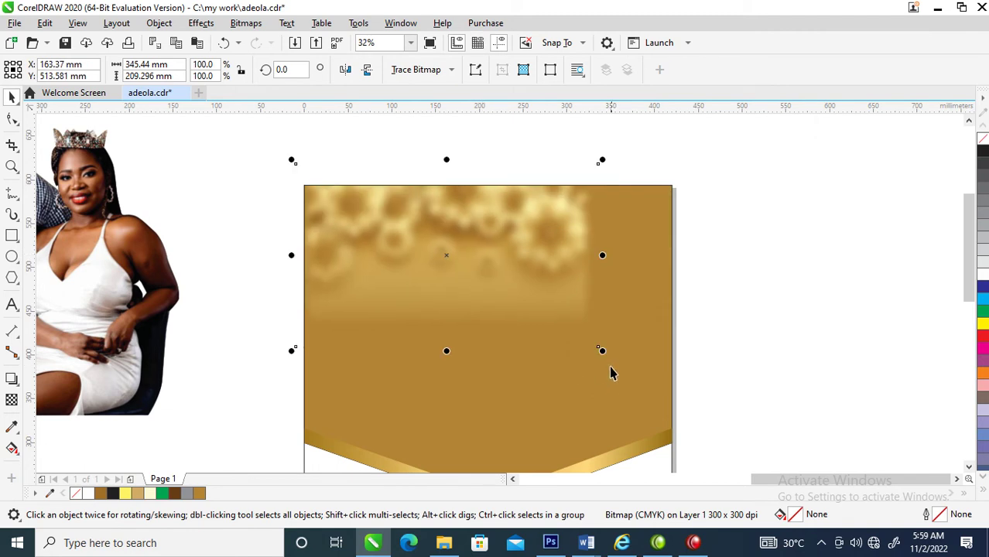
{"action": "left_click_drag", "start_coordinate": [603, 351], "coordinate": [699, 405]}
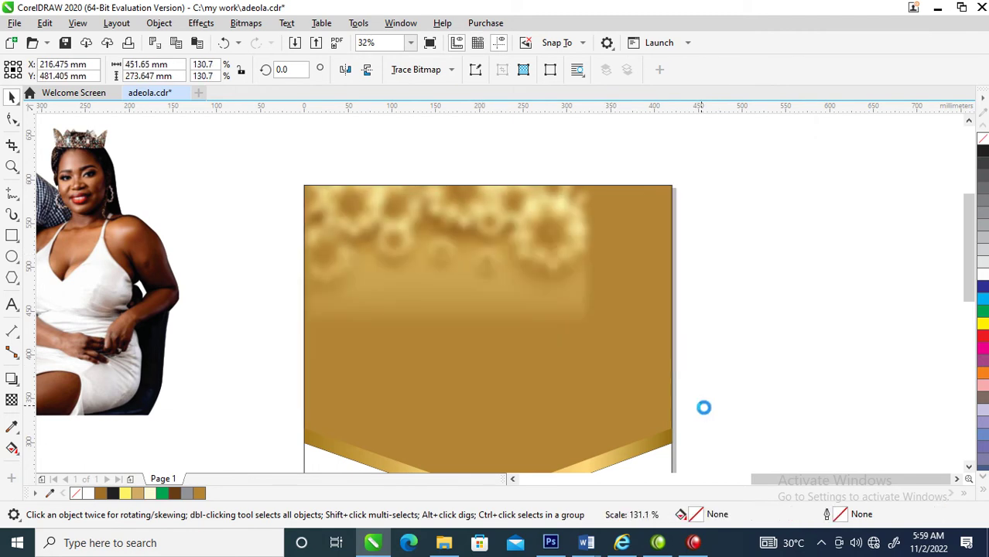
{"action": "left_click", "coordinate": [563, 276]}
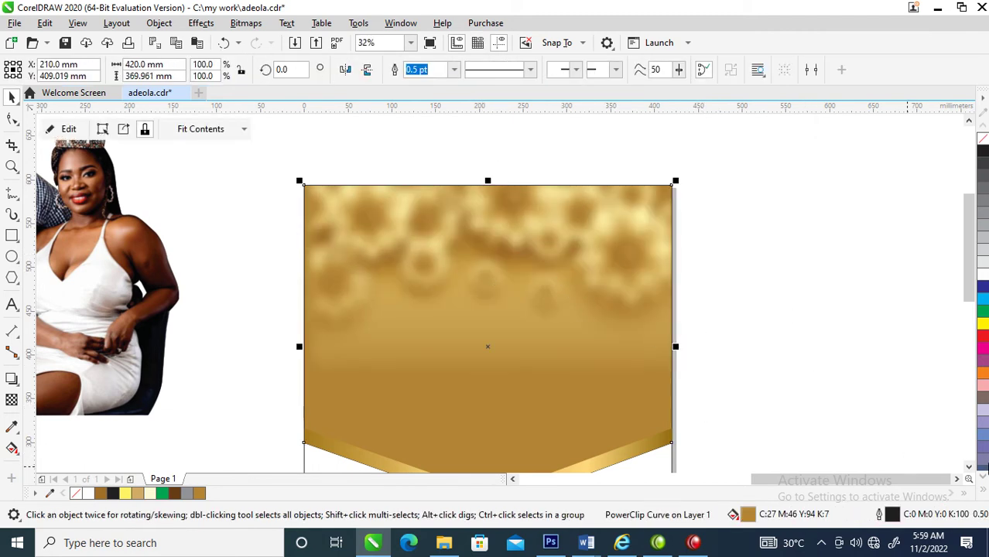
- Lighten the brown-gold shape's fill by mixing in white until it reaches C18 M30 Y62 K5
{"action": "scroll", "coordinate": [739, 424], "scroll_direction": "down", "scroll_amount": 1}
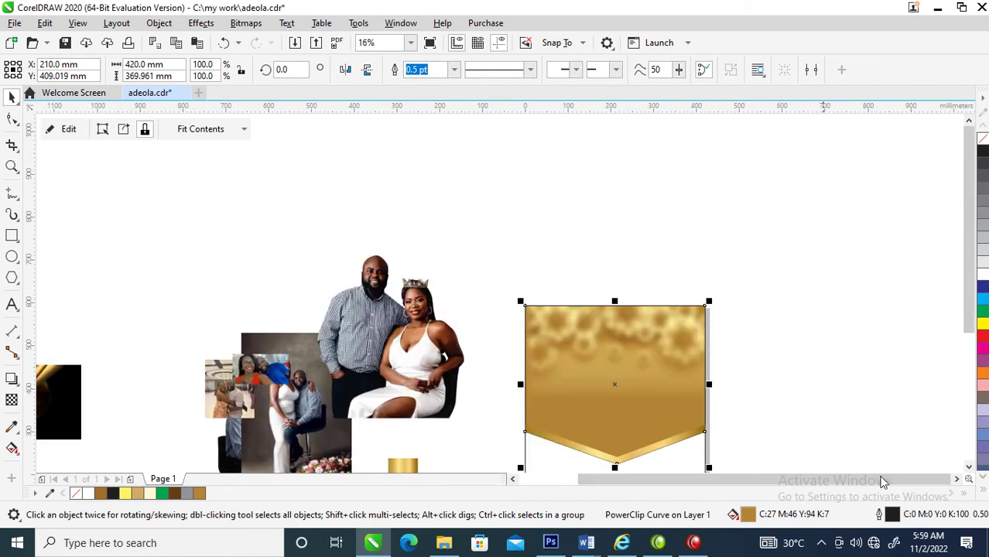
{"action": "left_click", "coordinate": [984, 492]}
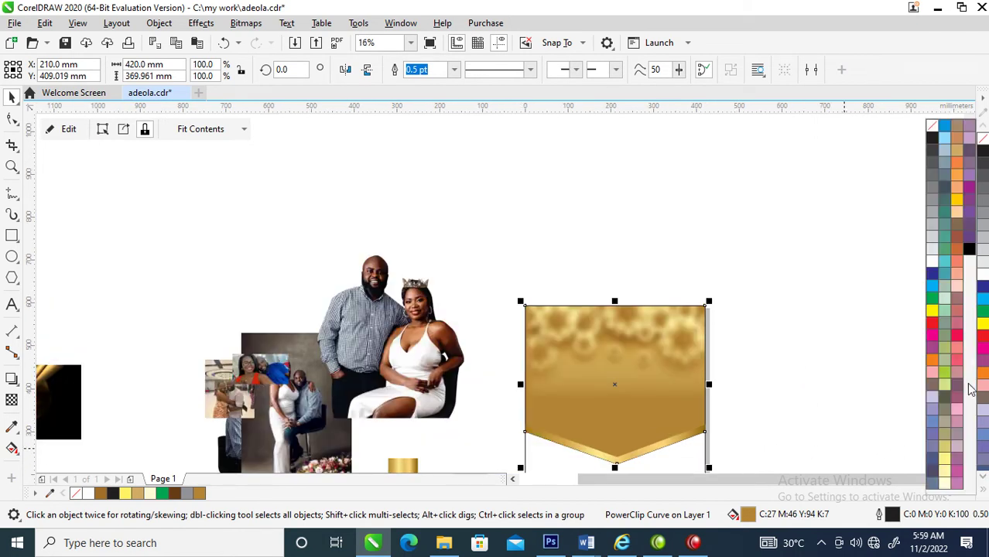
{"action": "left_click", "coordinate": [933, 264]}
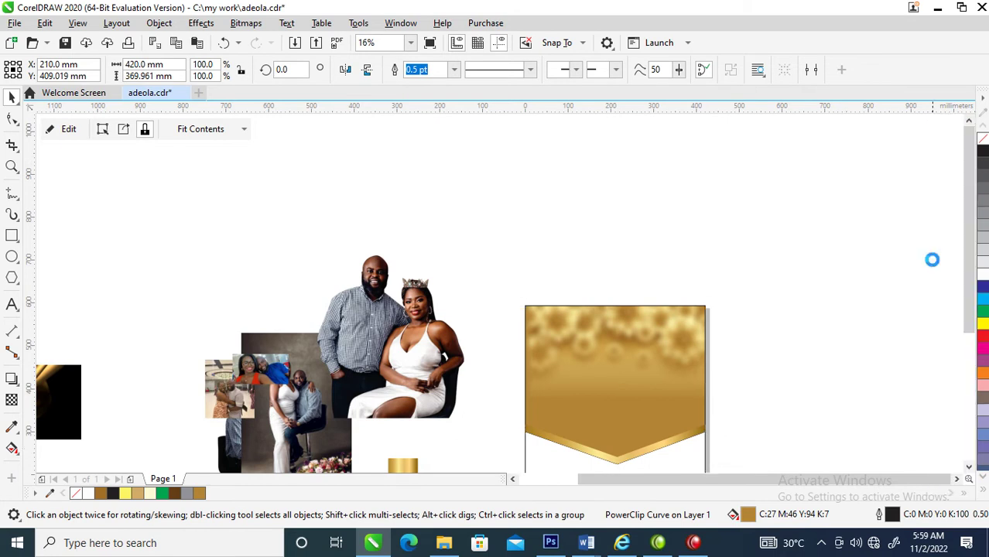
{"action": "left_click", "coordinate": [983, 280], "text": "ctrl"}
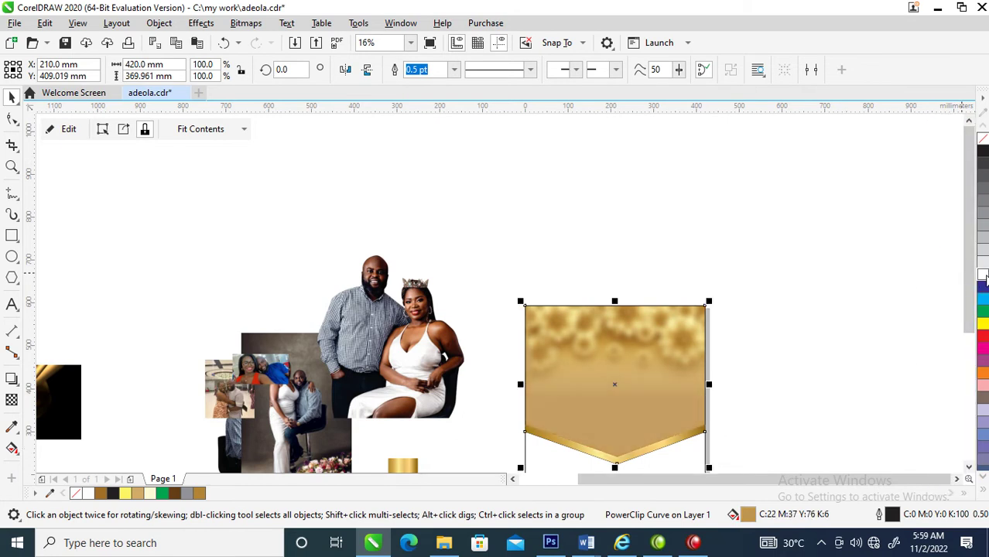
{"action": "left_click", "coordinate": [983, 278], "text": "ctrl"}
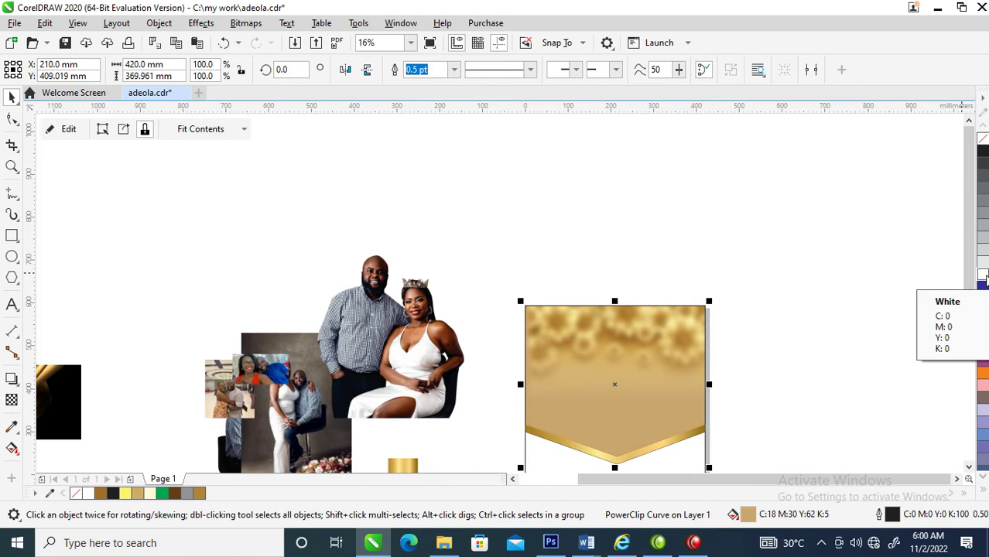
- Place the cut-out photo of the seated couple inside the gold shape as PowerClip content
{"action": "key", "text": "z"}
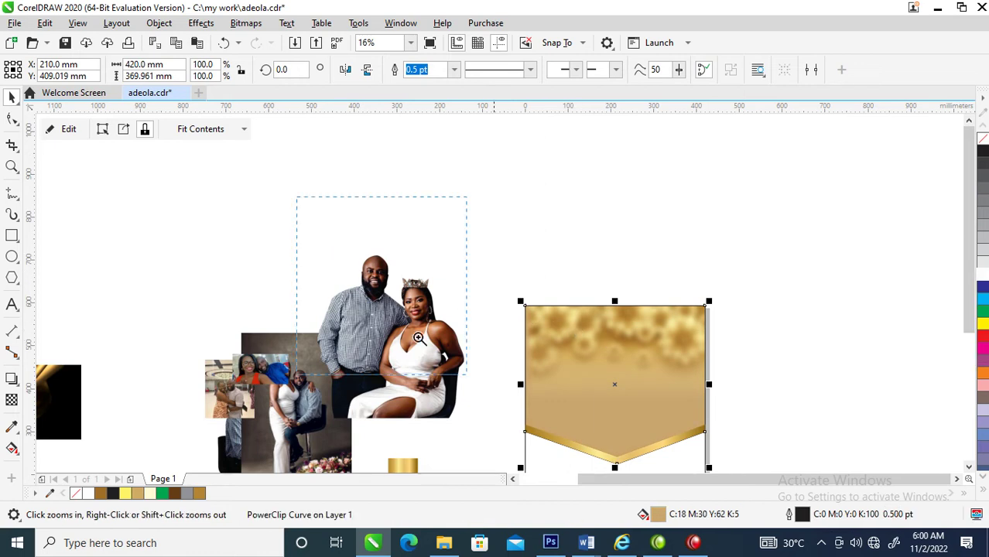
{"action": "scroll", "coordinate": [340, 267], "scroll_direction": "down", "scroll_amount": 1}
{"action": "scroll", "coordinate": [807, 489], "scroll_direction": "up", "scroll_amount": 1}
{"action": "key", "text": "space"}
{"action": "left_click_drag", "start_coordinate": [294, 307], "coordinate": [326, 235]}
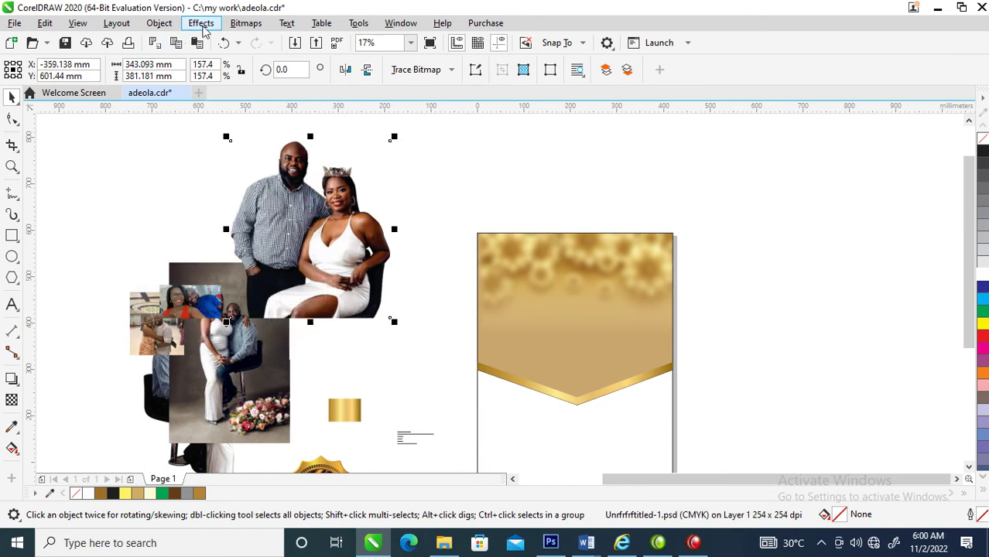
{"action": "left_click", "coordinate": [159, 23]}
{"action": "mouse_move", "coordinate": [387, 50]}
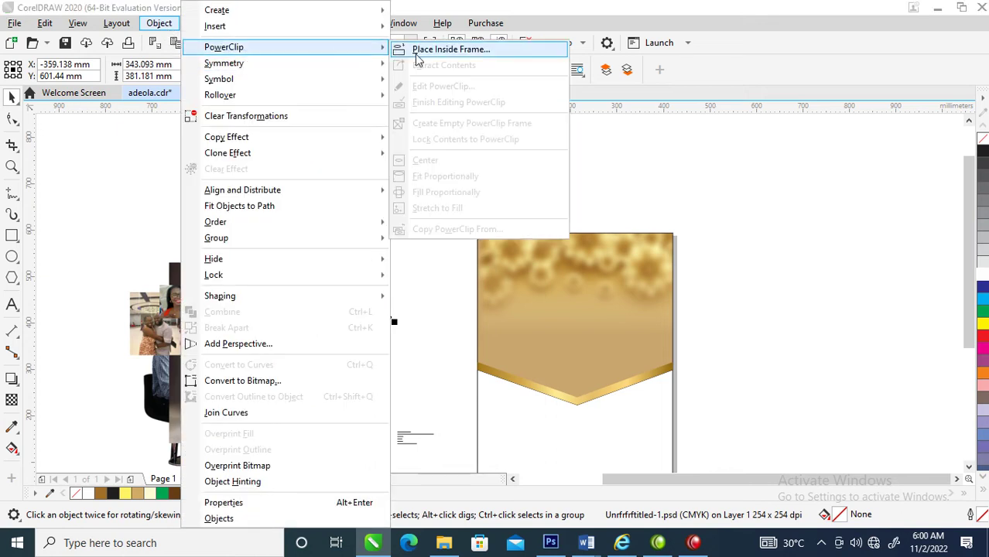
{"action": "left_click", "coordinate": [438, 51]}
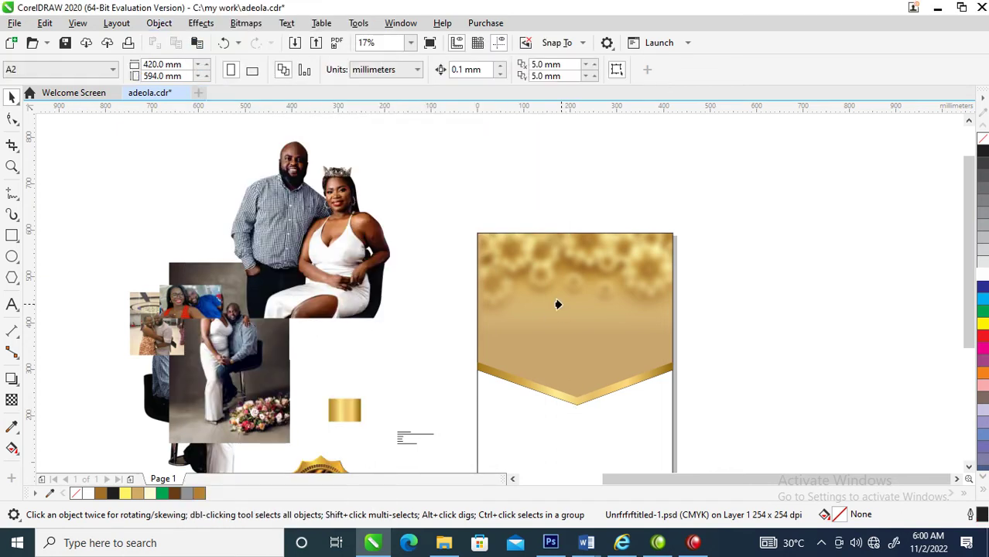
{"action": "left_click", "coordinate": [557, 304]}
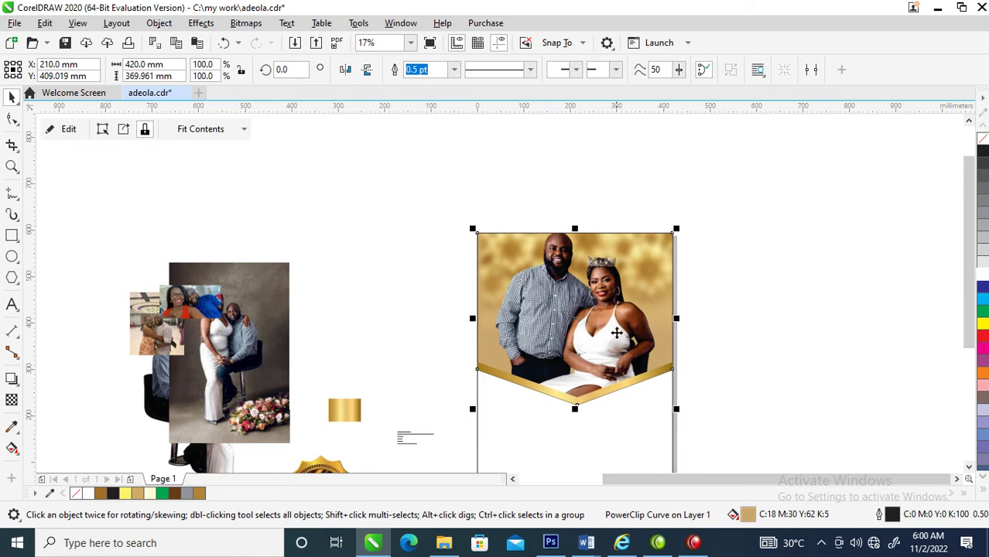
- Move the clipped couple photo lower within the gold shape and scale it to about 300 mm wide
{"action": "left_click", "coordinate": [598, 353], "text": "ctrl"}
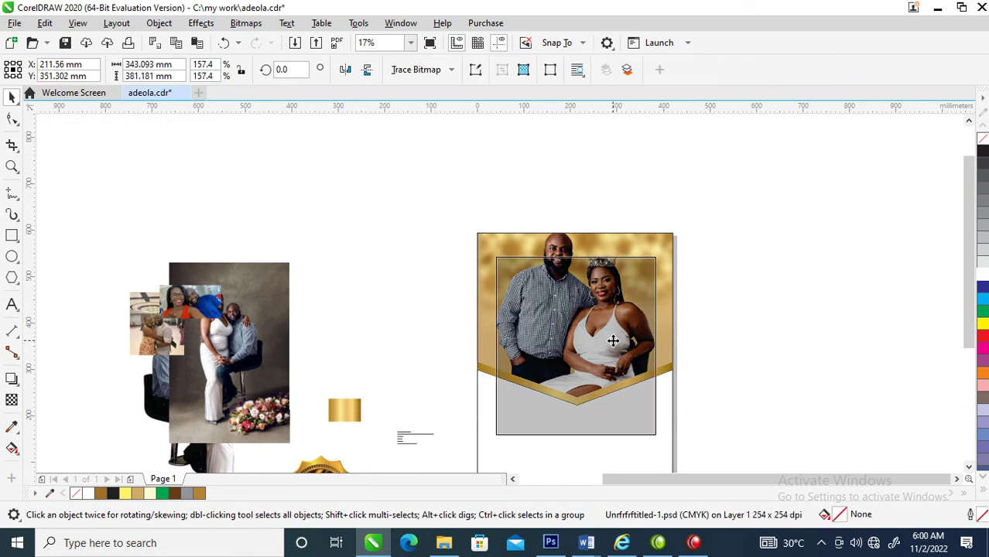
{"action": "left_click_drag", "start_coordinate": [661, 254], "coordinate": [652, 266]}
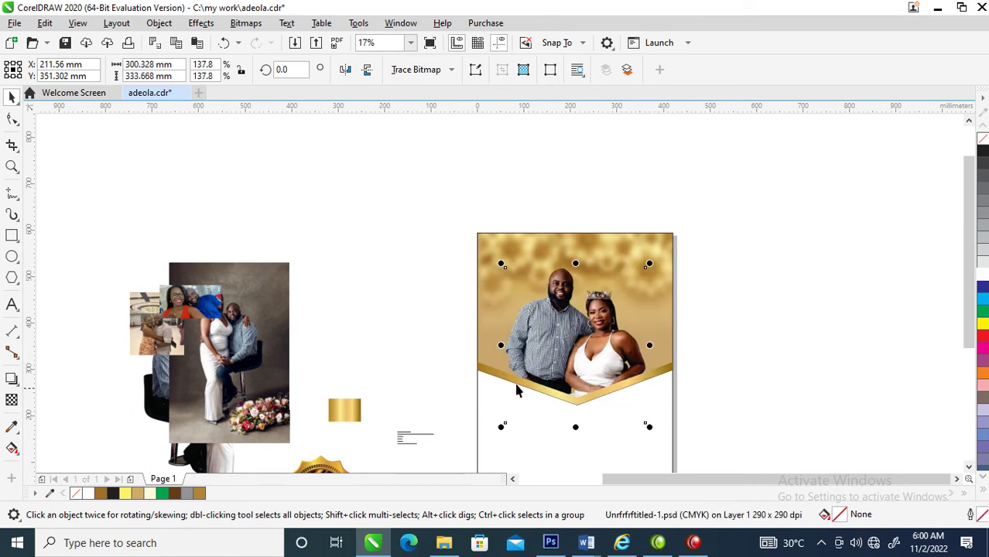
- Place a copy of the gold badge over the V band's tip and centre it horizontally on the gold shape
{"action": "key", "text": "z"}
{"action": "left_click_drag", "start_coordinate": [150, 233], "coordinate": [795, 480]}
{"action": "key", "text": "space"}
{"action": "left_click_drag", "start_coordinate": [320, 434], "coordinate": [646, 313]}
{"action": "right_click", "coordinate": [619, 317]}
{"action": "key", "text": "Escape"}
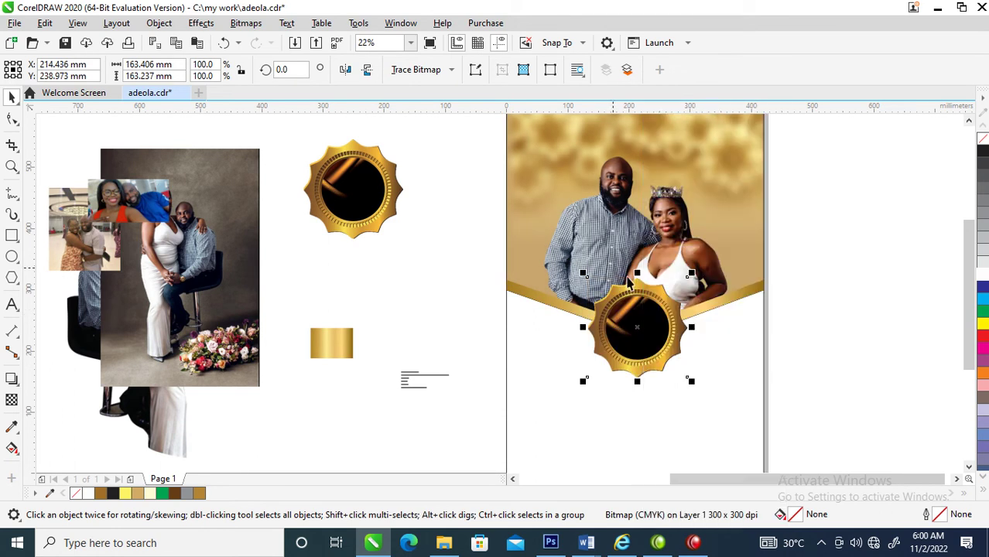
{"action": "left_click", "coordinate": [667, 243], "text": "shift"}
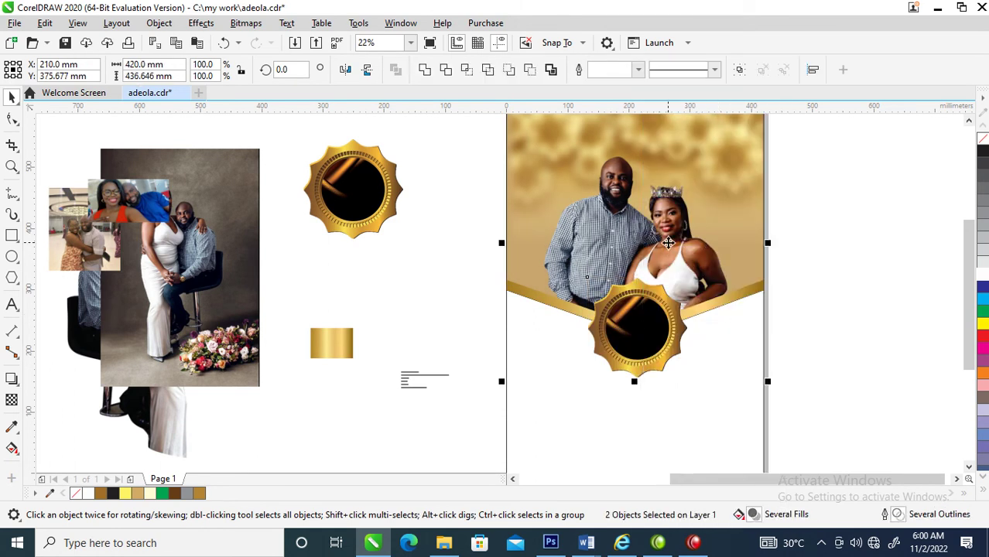
{"action": "key", "text": "c"}
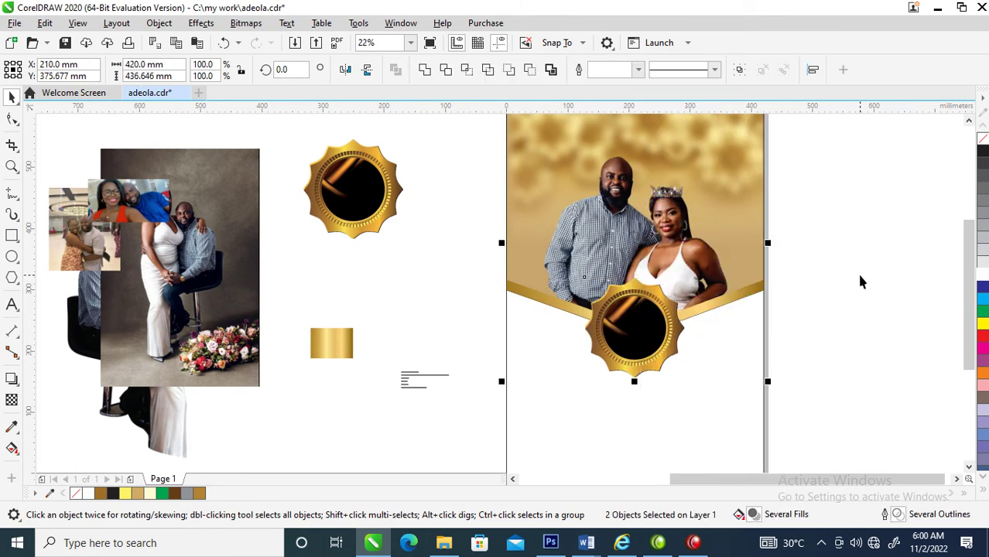
{"action": "left_click", "coordinate": [467, 345]}
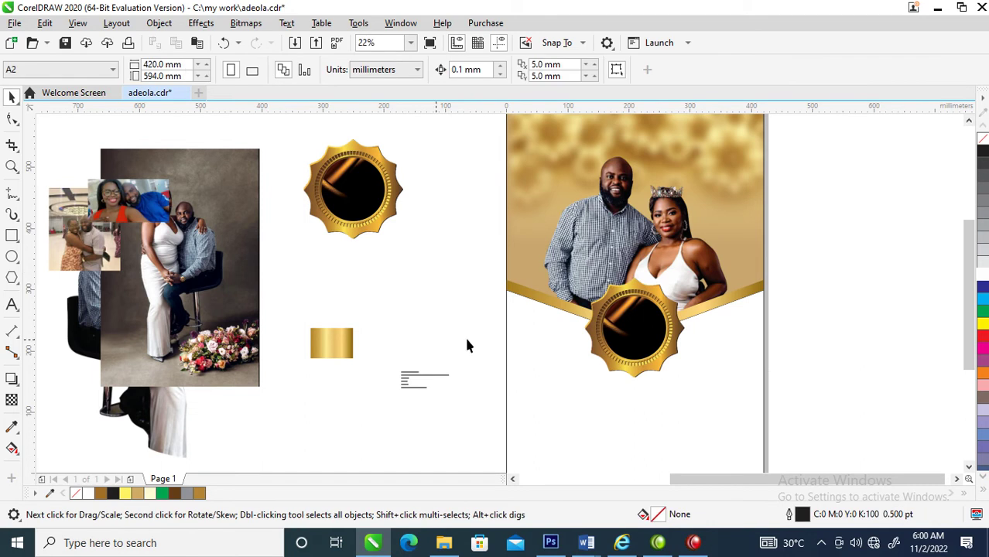
- Draw a polygon about 161 mm wide across the poster's left edge and give it 6 sides
{"action": "left_click", "coordinate": [11, 278]}
{"action": "left_click_drag", "start_coordinate": [477, 236], "coordinate": [579, 336]}
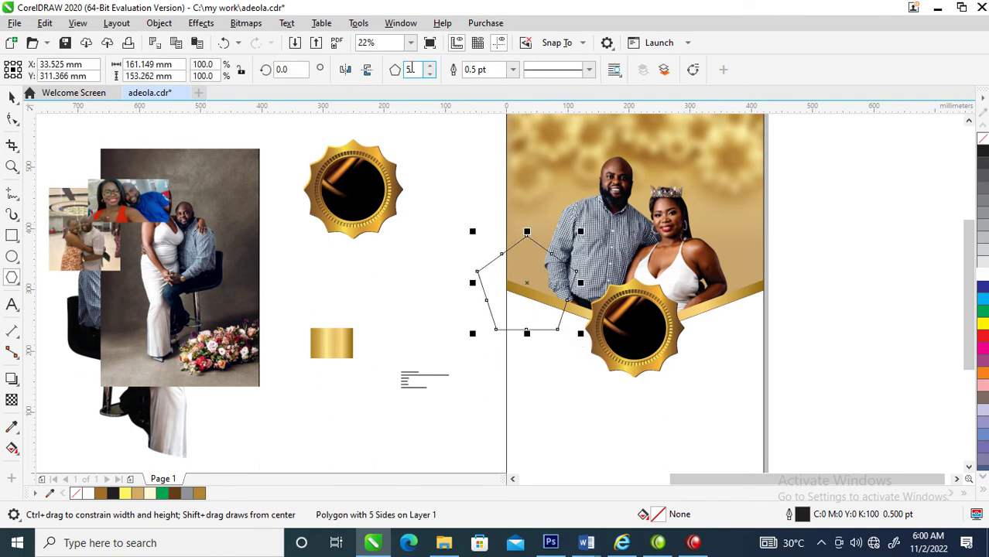
{"action": "double_click", "coordinate": [411, 69]}
{"action": "key", "text": "Return"}
{"action": "key", "text": "space"}
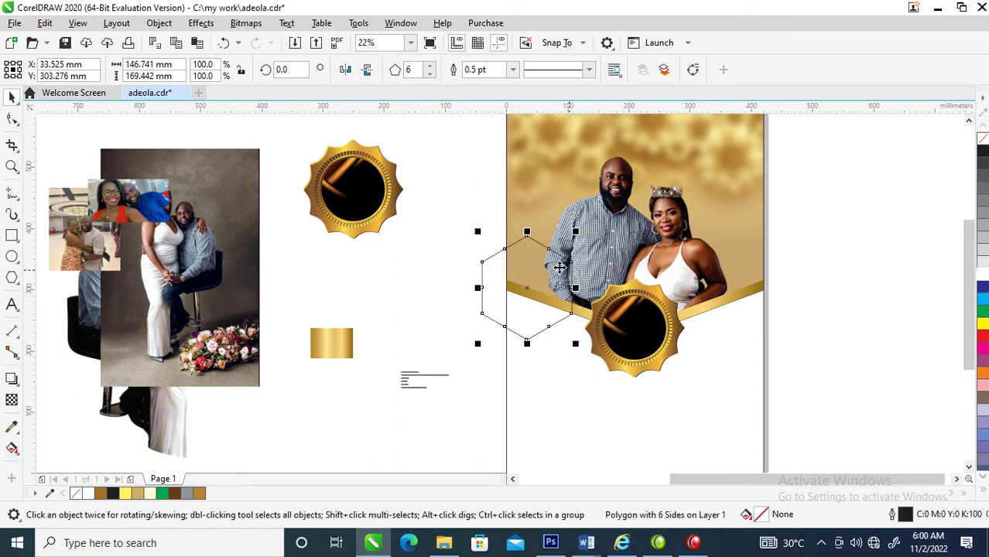
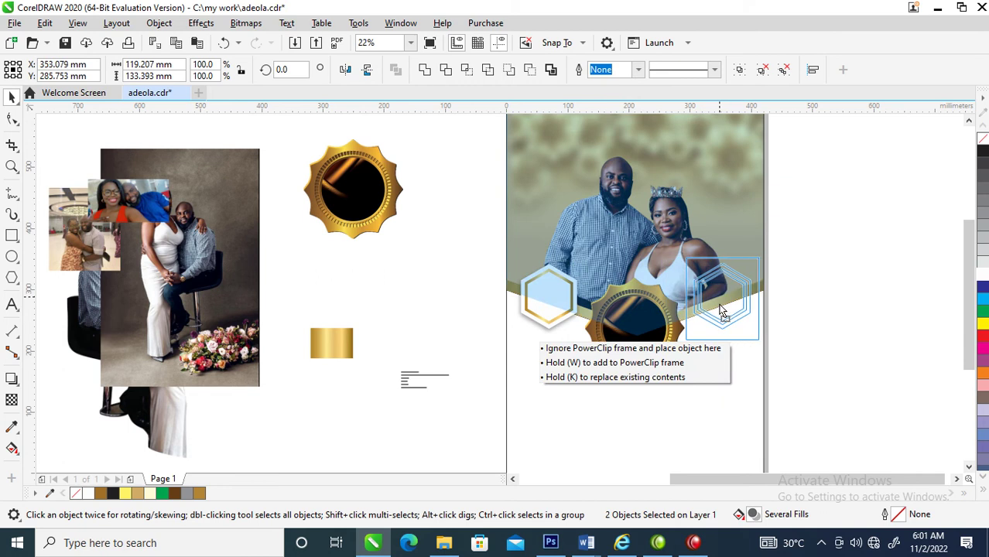
{"action": "left_click", "coordinate": [809, 335]}
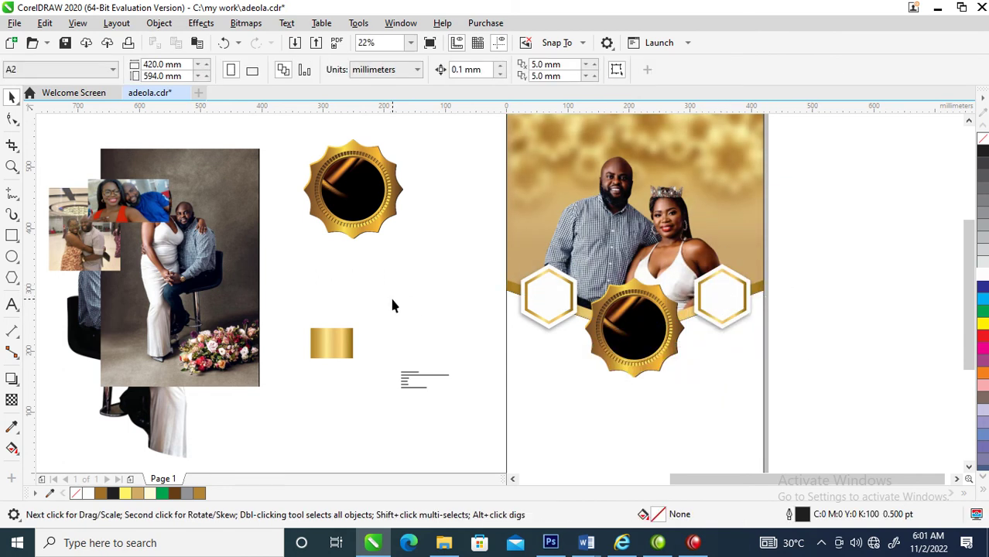
- Try to PowerClip the couple's selfie photo inside the grouped hexagon frame on the poster's right side
{"action": "left_click_drag", "start_coordinate": [131, 209], "coordinate": [266, 235]}
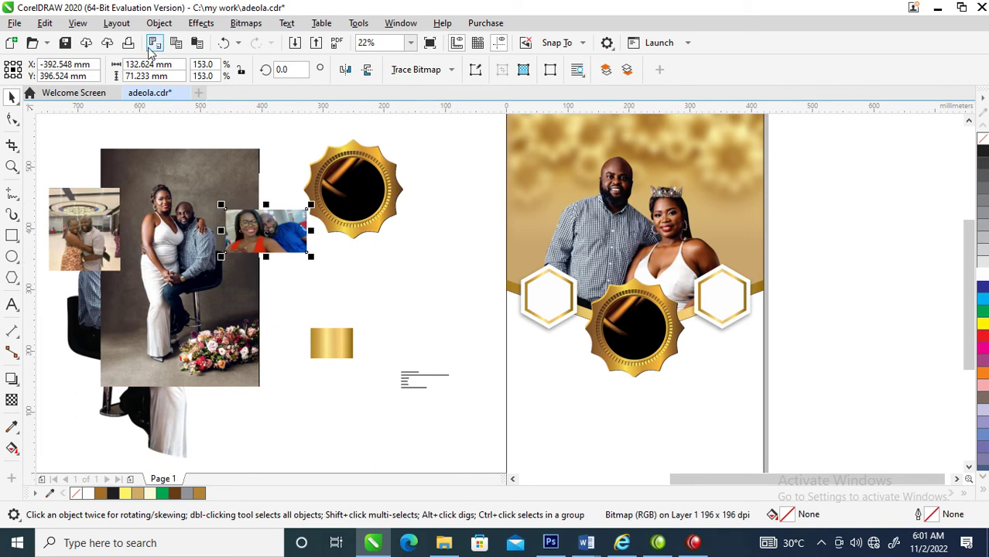
{"action": "left_click", "coordinate": [159, 23]}
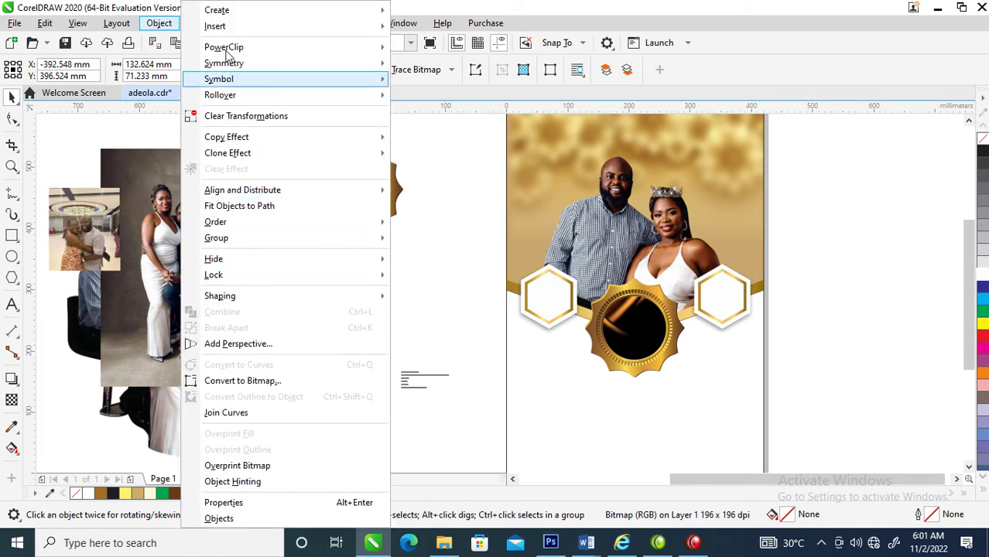
{"action": "mouse_move", "coordinate": [229, 47]}
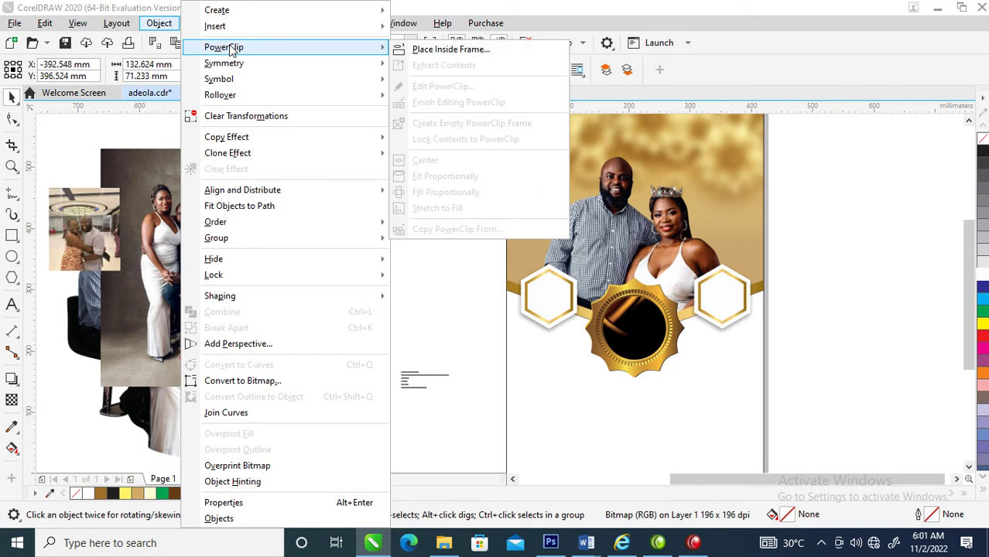
{"action": "left_click", "coordinate": [451, 48]}
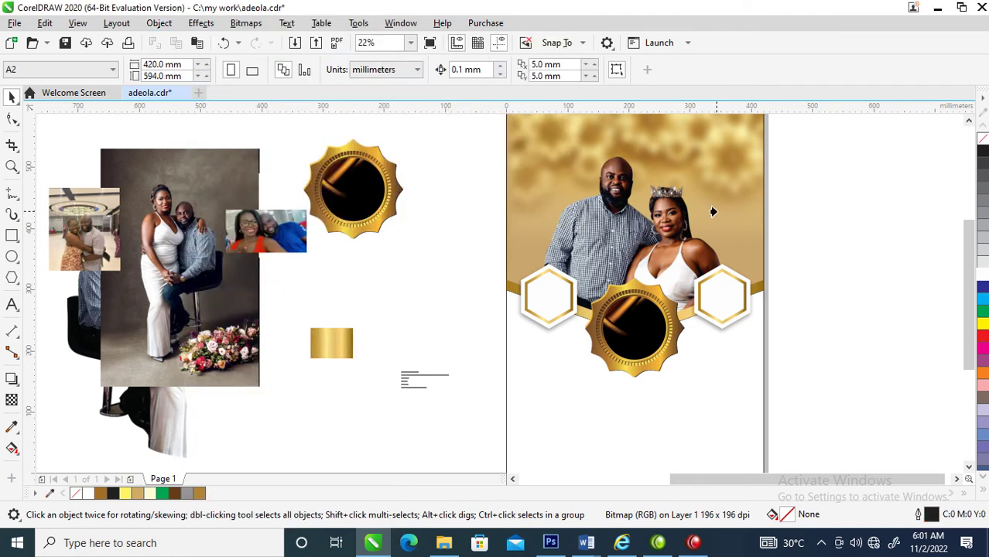
{"action": "left_click", "coordinate": [715, 302]}
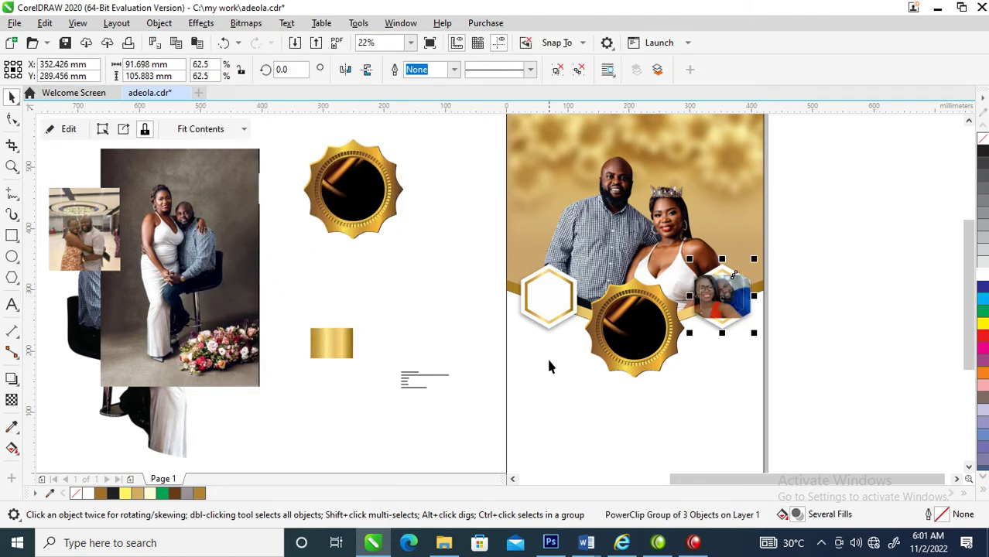
{"action": "key", "text": "ctrl+z"}
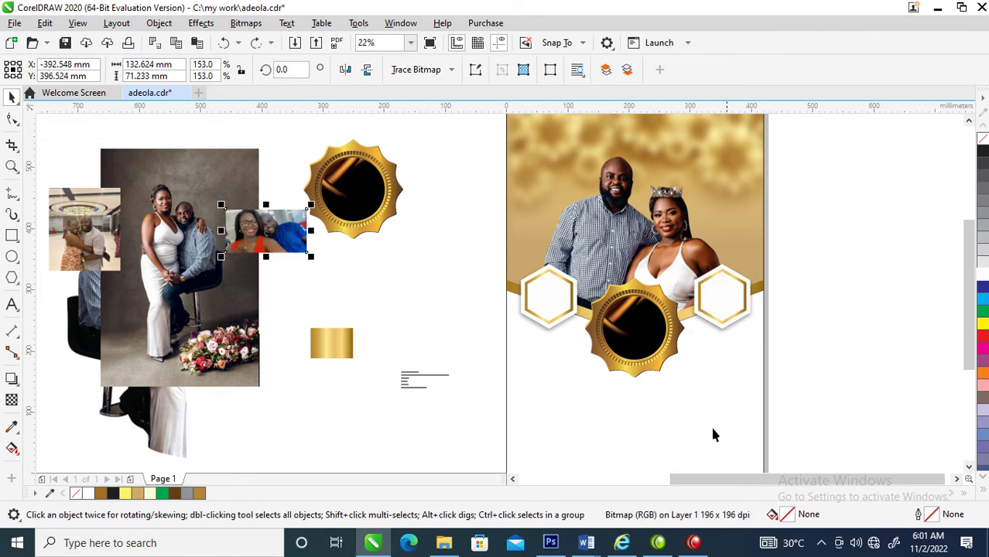
- Ungroup all objects in the right and left hexagon frames
{"action": "left_click", "coordinate": [853, 277]}
{"action": "left_click", "coordinate": [732, 298]}
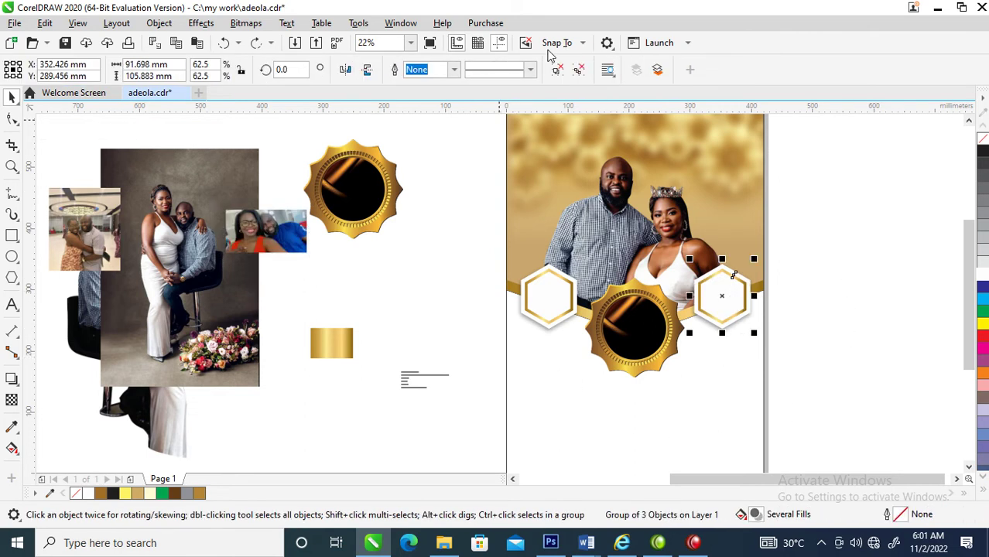
{"action": "left_click", "coordinate": [579, 69]}
{"action": "left_click_drag", "start_coordinate": [459, 243], "coordinate": [620, 364]}
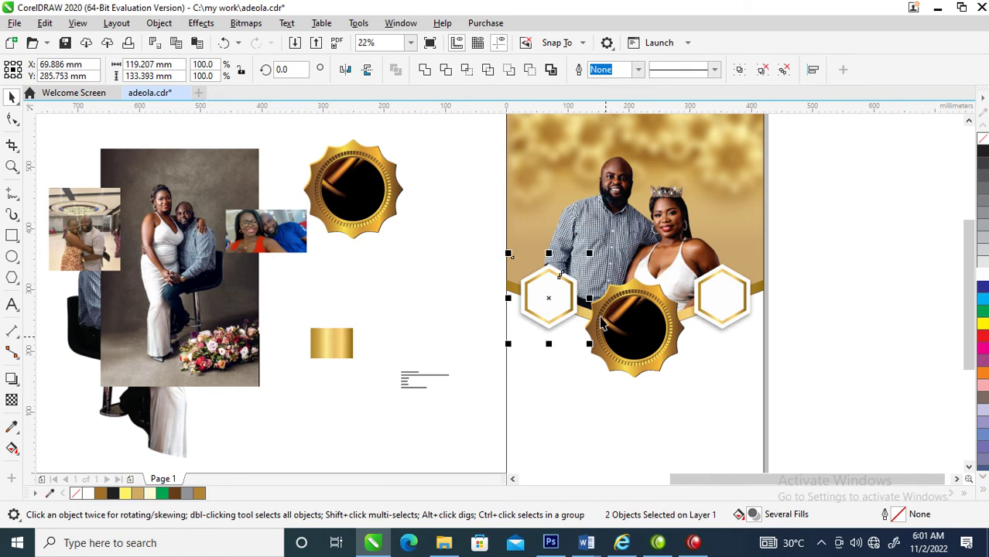
{"action": "left_click", "coordinate": [784, 70]}
- PowerClip the couple's selfie photo inside the innermost hexagon of the poster's right frame
{"action": "left_click", "coordinate": [256, 234]}
{"action": "left_click", "coordinate": [161, 25]}
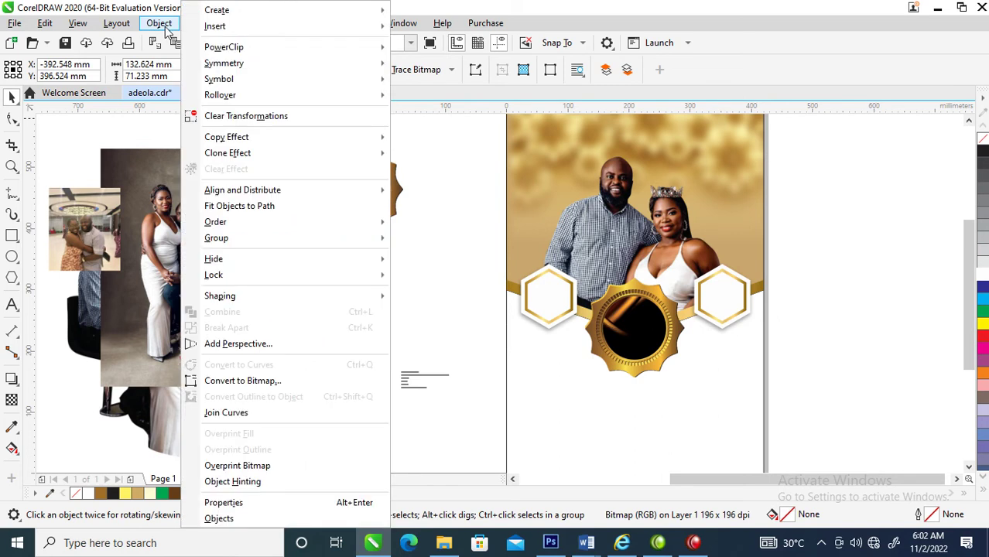
{"action": "mouse_move", "coordinate": [240, 51]}
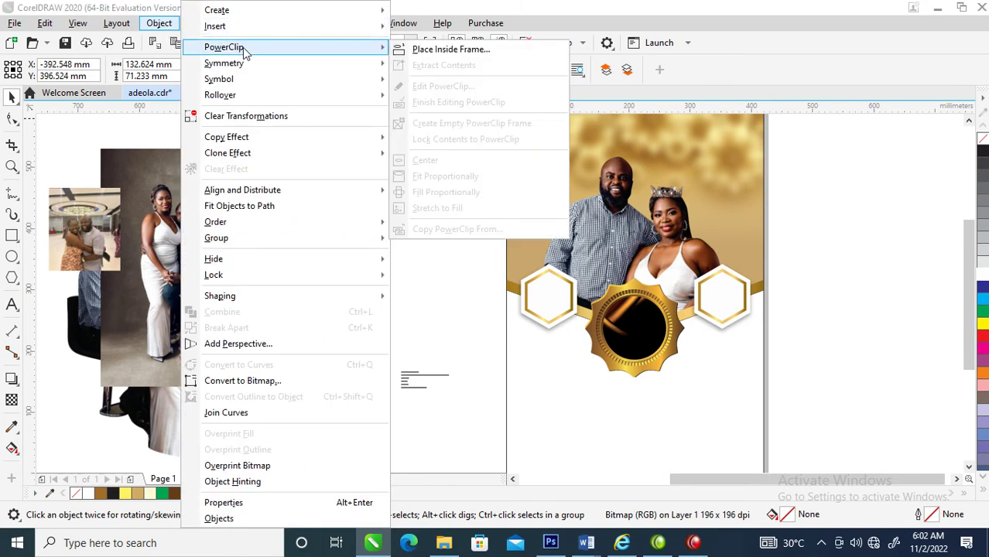
{"action": "left_click", "coordinate": [451, 49]}
{"action": "left_click", "coordinate": [723, 298]}
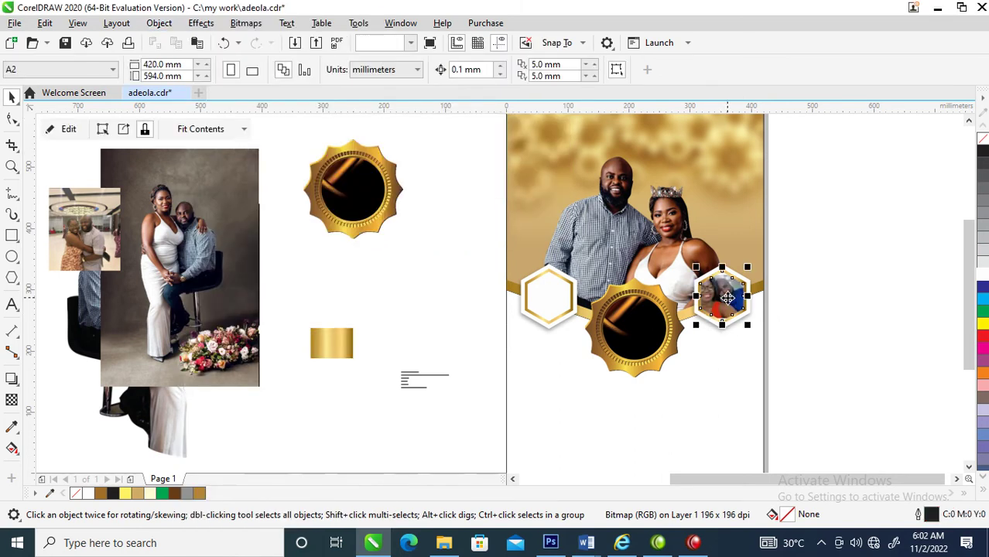
- PowerClip the photo of the standing, embracing couple inside the innermost hexagon of the poster's left frame
{"action": "left_click_drag", "start_coordinate": [99, 241], "coordinate": [380, 260]}
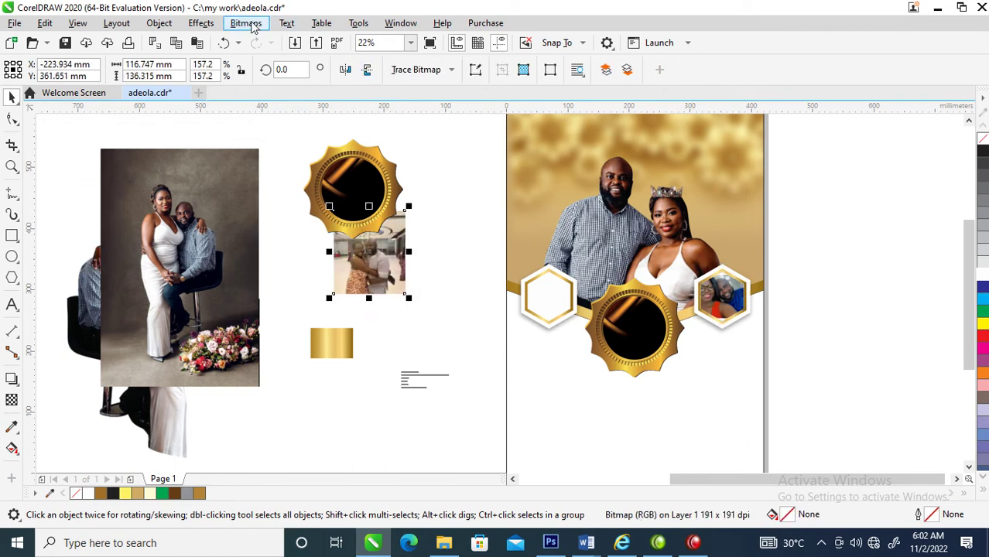
{"action": "left_click", "coordinate": [158, 22]}
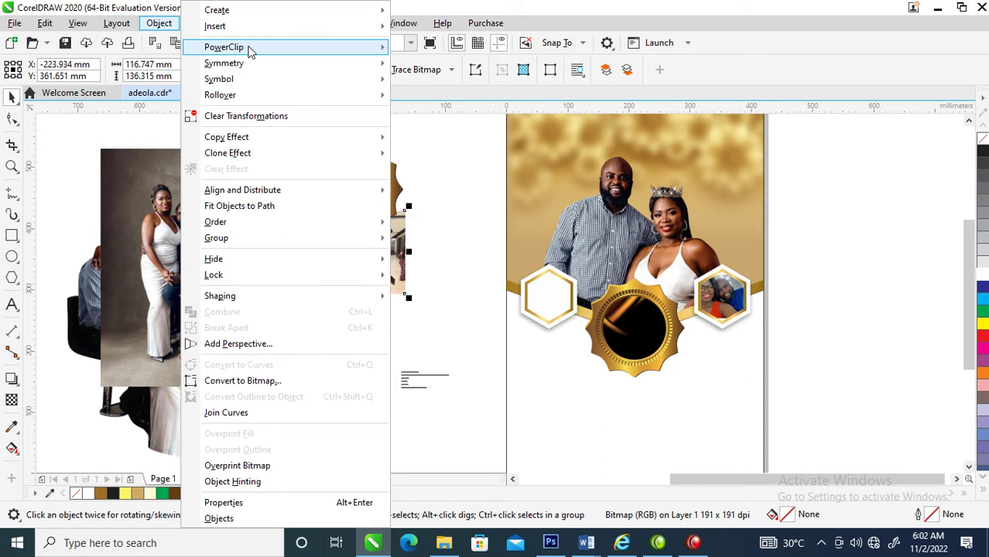
{"action": "mouse_move", "coordinate": [254, 49]}
{"action": "left_click", "coordinate": [415, 49]}
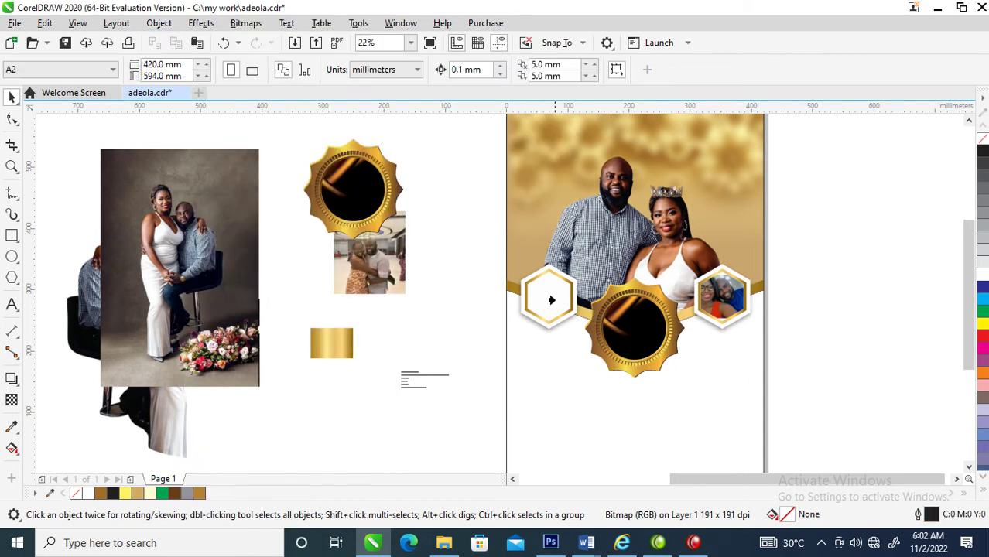
{"action": "left_click", "coordinate": [554, 301]}
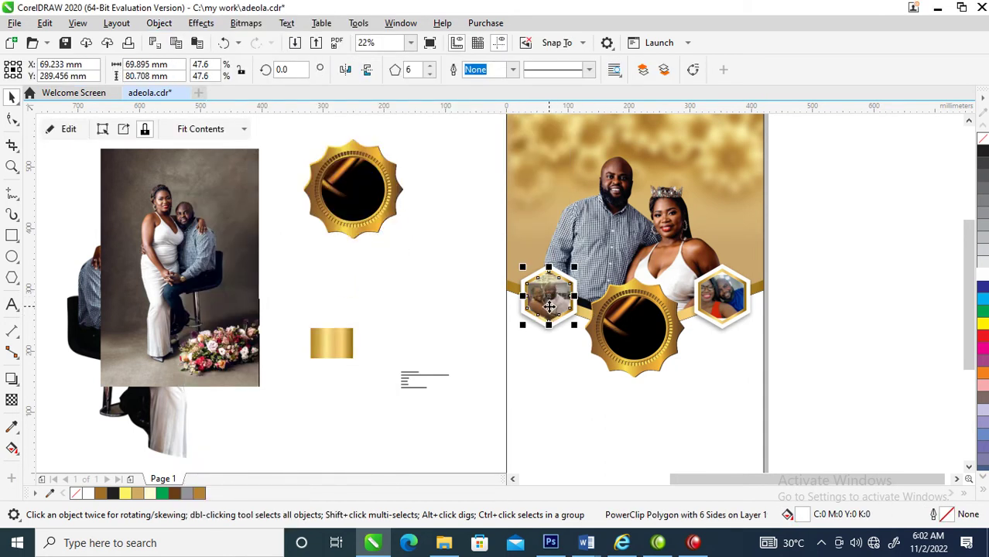
- Adjust the clipped photo in the left hexagon and enlarge the one in the right hexagon to about 146 mm wide
{"action": "left_click", "coordinate": [554, 300], "text": "ctrl"}
{"action": "left_click_drag", "start_coordinate": [555, 297], "coordinate": [562, 304]}
{"action": "left_click", "coordinate": [718, 298], "text": "ctrl"}
{"action": "left_click_drag", "start_coordinate": [721, 297], "coordinate": [783, 329]}
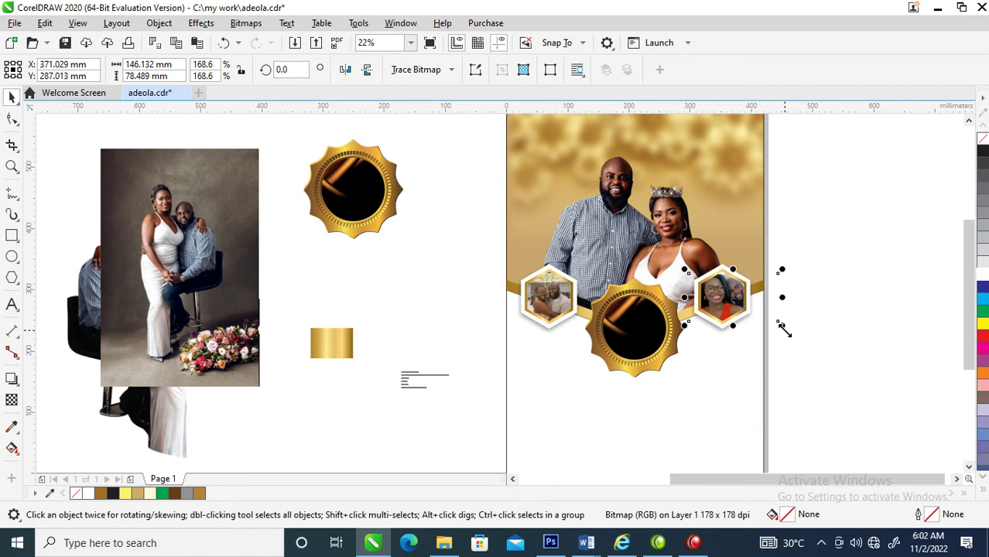
{"action": "left_click", "coordinate": [859, 350]}
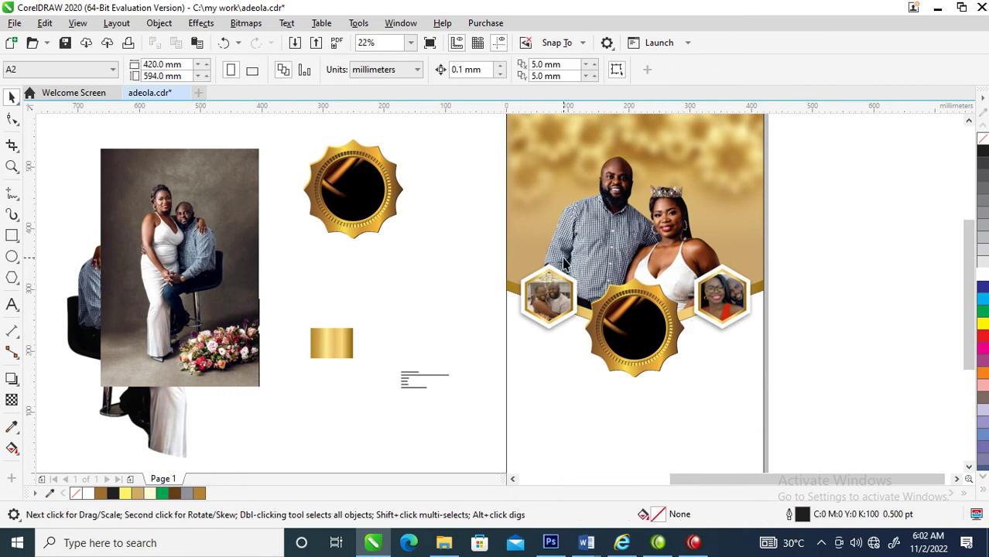
- Enlarge the text block to about 58.6 pt and move "Congratulations I wish you a Happy & Prosperous Marrie" into separate text at the poster's top
{"action": "left_click", "coordinate": [422, 381]}
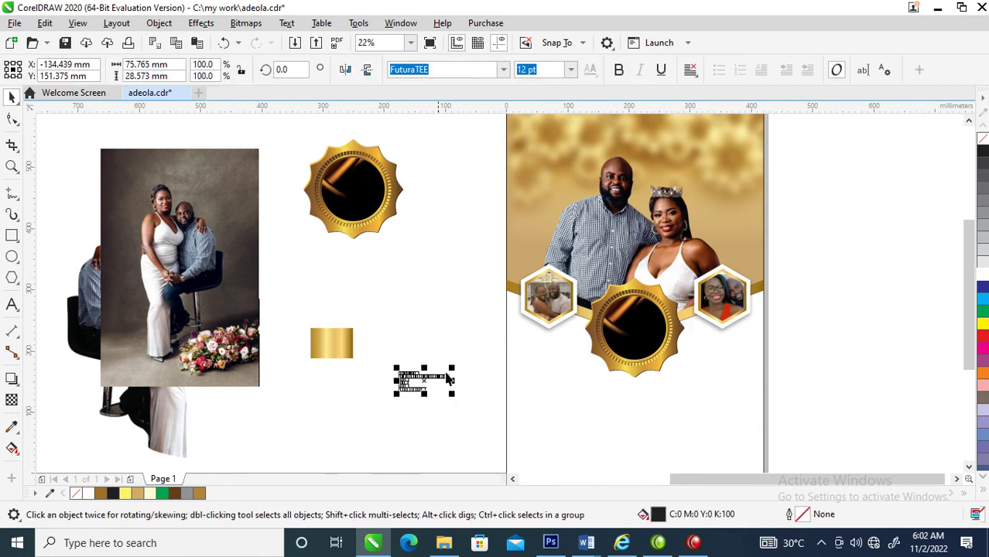
{"action": "left_click_drag", "start_coordinate": [453, 365], "coordinate": [632, 300]}
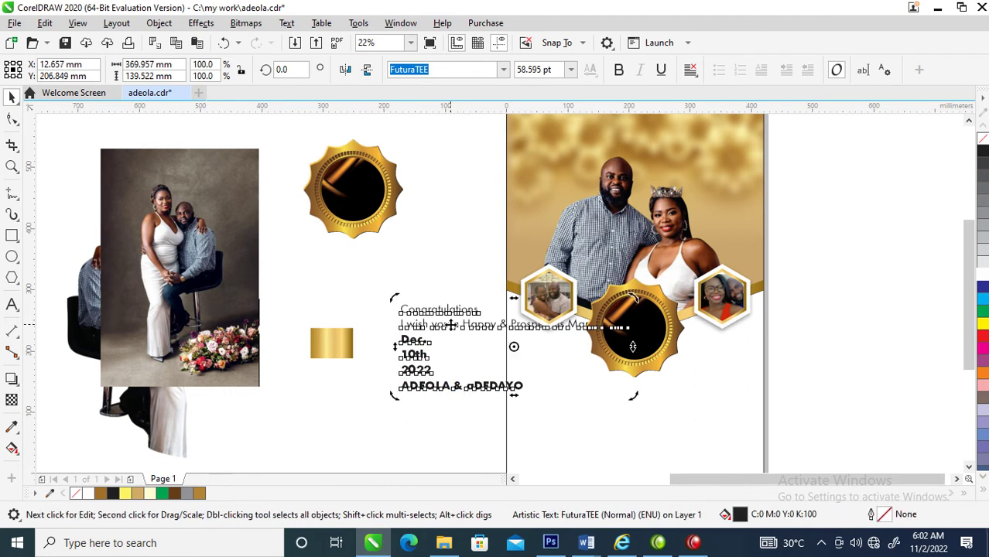
{"action": "double_click", "coordinate": [461, 324]}
{"action": "left_click_drag", "start_coordinate": [602, 323], "coordinate": [379, 308]}
{"action": "key", "text": "ctrl+c"}
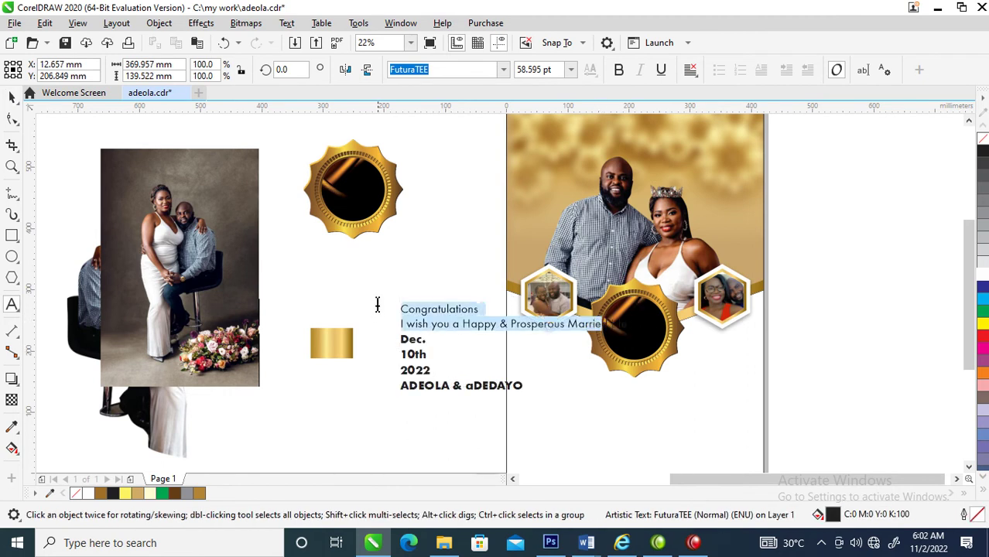
{"action": "key", "text": "BackSpace"}
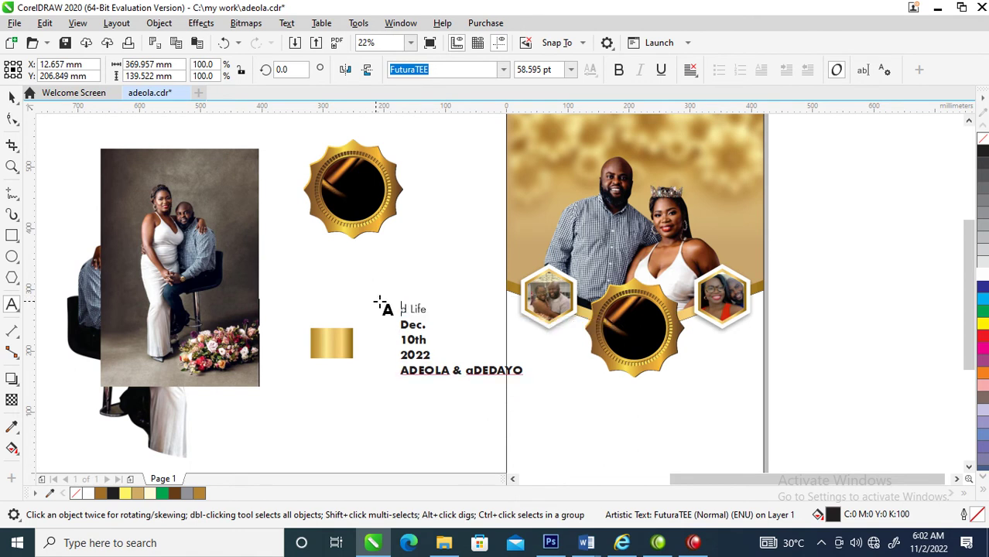
{"action": "left_click", "coordinate": [559, 139]}
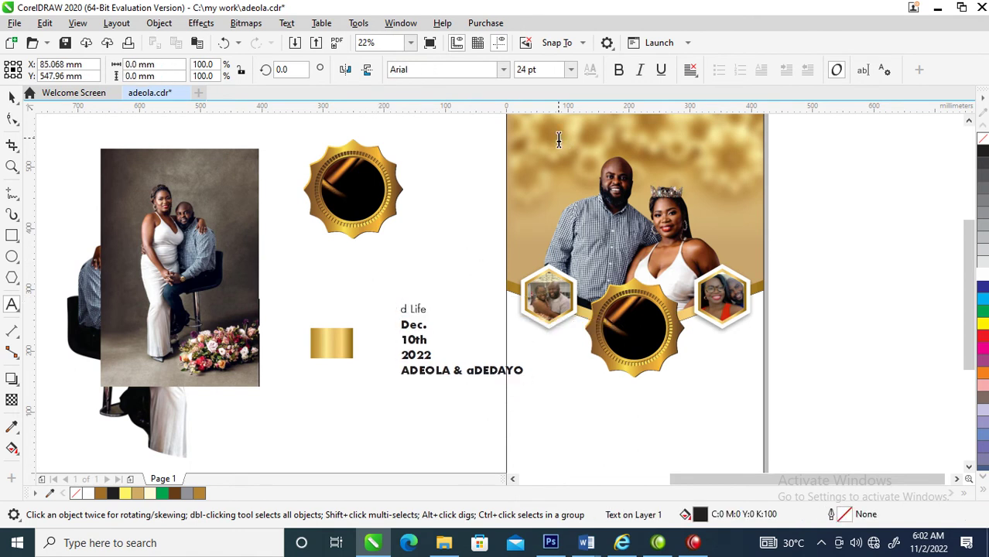
{"action": "key", "text": "ctrl+v"}
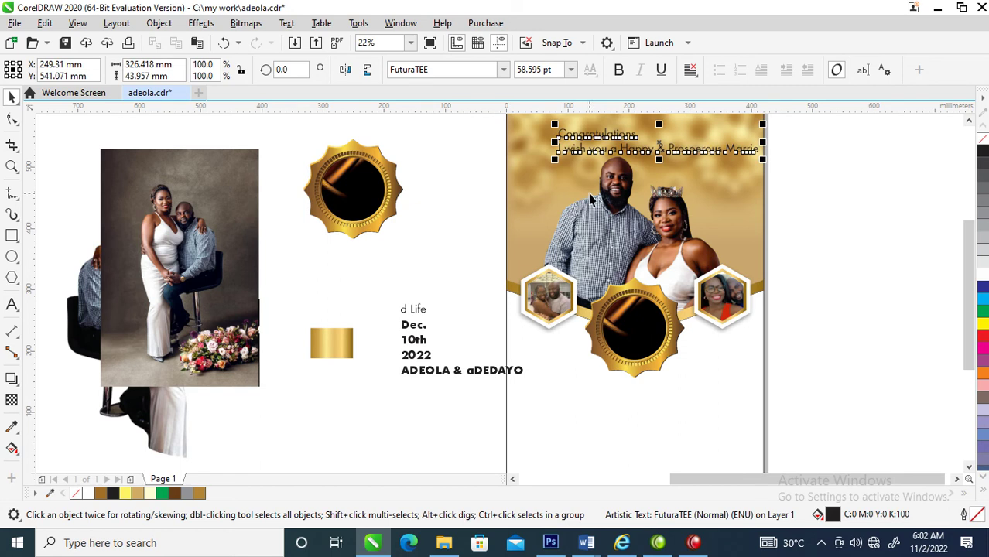
{"action": "key", "text": "ctrl+space"}
- Colour the greeting text white and, after shifting it slightly up and left, break it apart into two separate lines
{"action": "scroll", "coordinate": [761, 226], "scroll_direction": "up", "scroll_amount": 2}
{"action": "left_click", "coordinate": [983, 276]}
{"action": "left_click_drag", "start_coordinate": [551, 365], "coordinate": [527, 342]}
{"action": "key", "text": "Tab"}
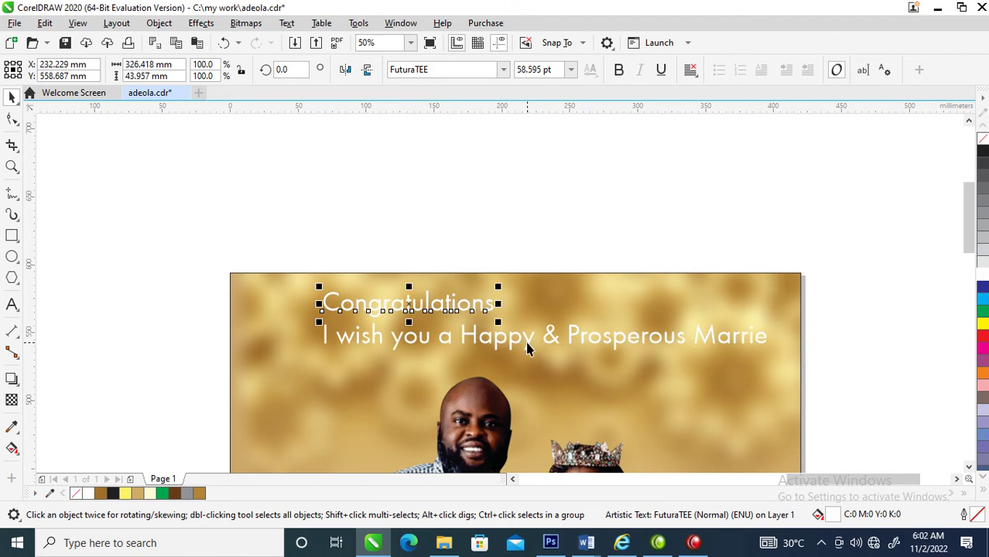
- Set the "Congratulations" line in the Edwardian Script ITC font
{"action": "left_click", "coordinate": [503, 69]}
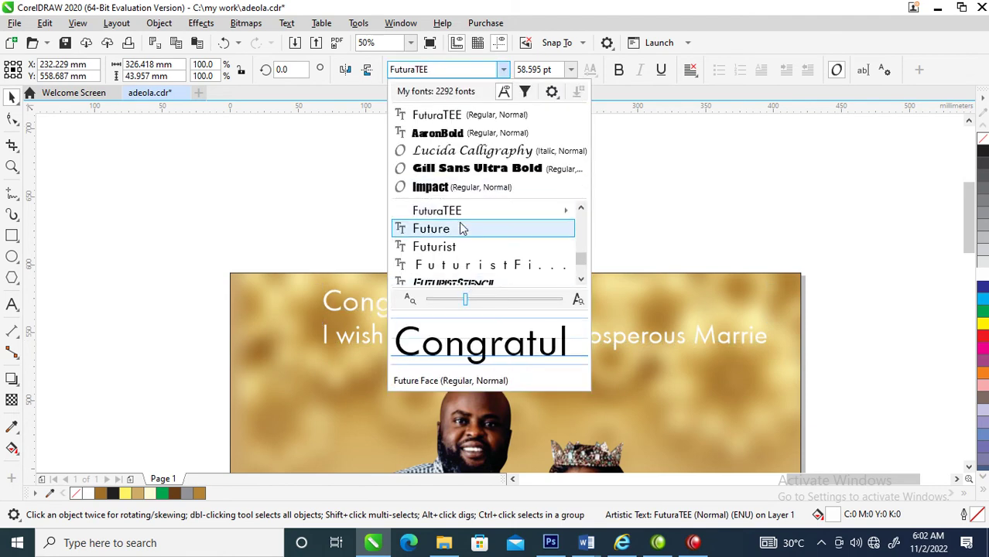
{"action": "scroll", "coordinate": [461, 228], "scroll_direction": "up", "scroll_amount": 10}
{"action": "left_click", "coordinate": [461, 228]}
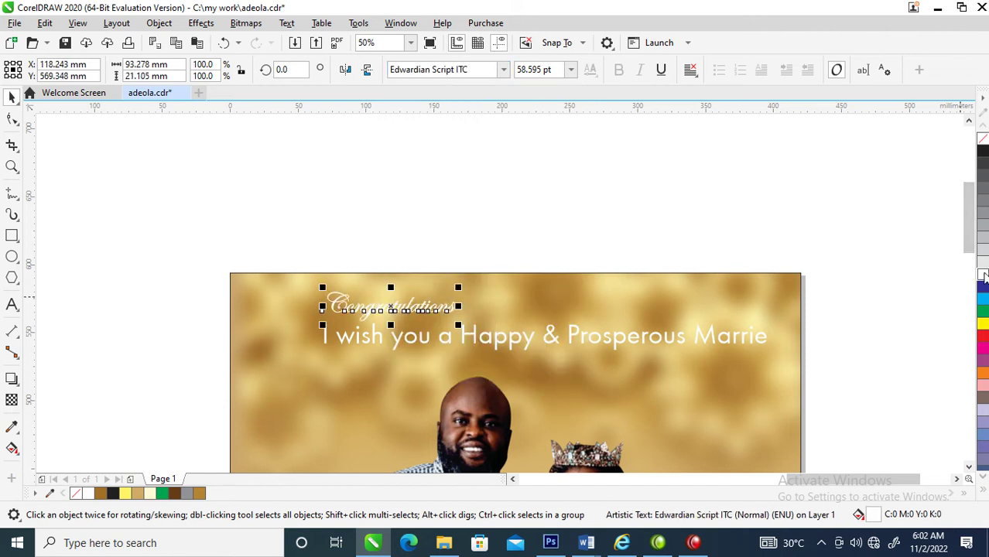
{"action": "left_click", "coordinate": [532, 336]}
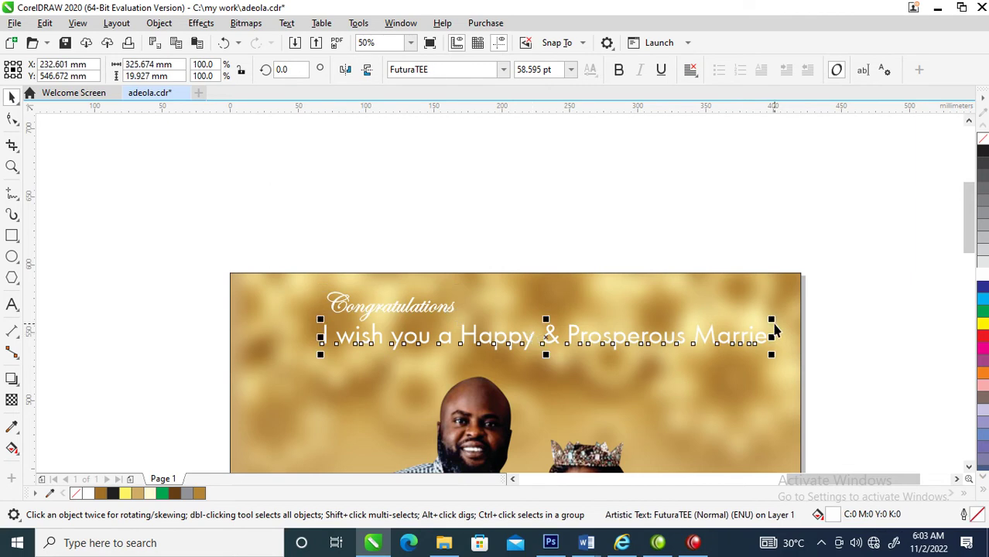
- Shrink the "I wish you a Happy & Prosperous Marrie" line to about 45.5 pt and complete its last word as "Married"
{"action": "left_click_drag", "start_coordinate": [772, 317], "coordinate": [676, 289]}
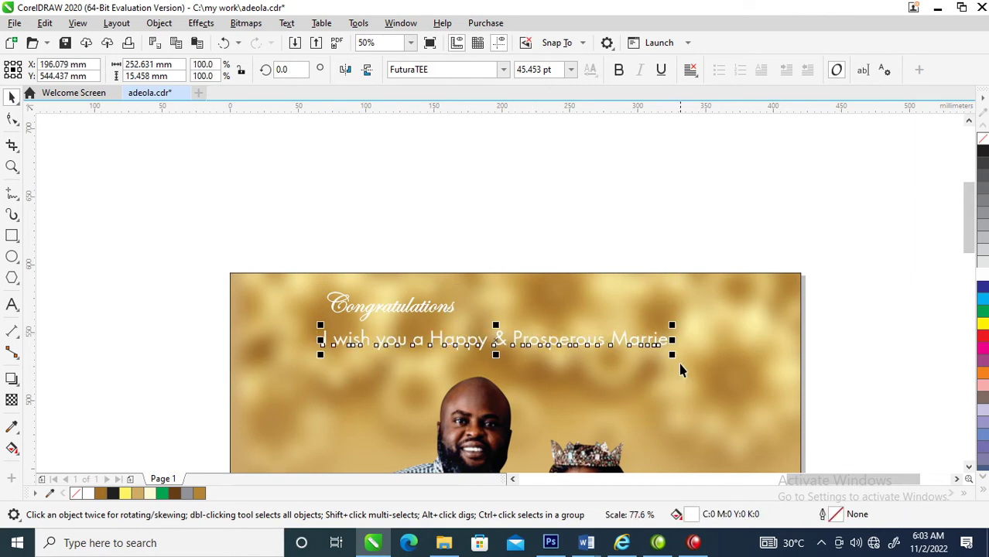
{"action": "left_click", "coordinate": [677, 344]}
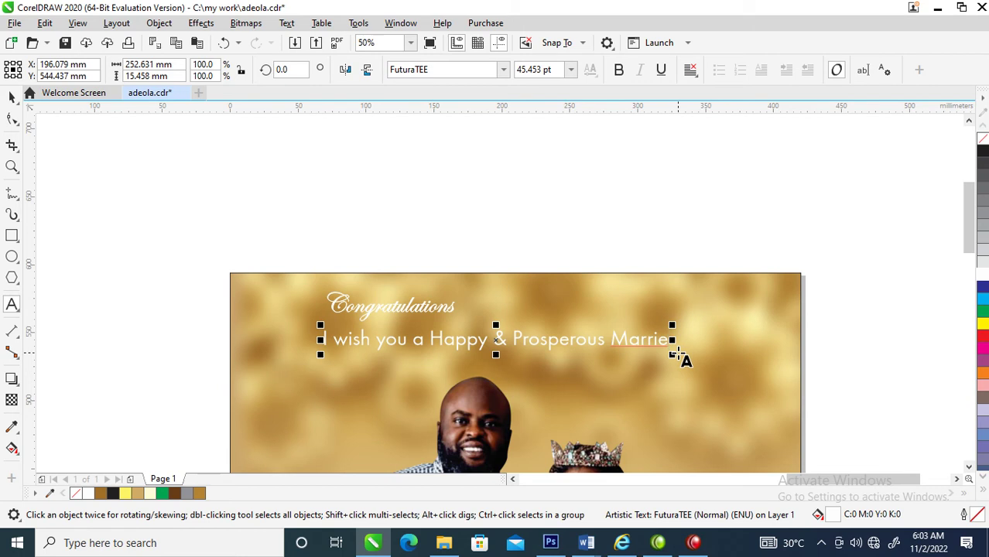
{"action": "type", "text": "d"}
{"action": "key", "text": "ctrl+space"}
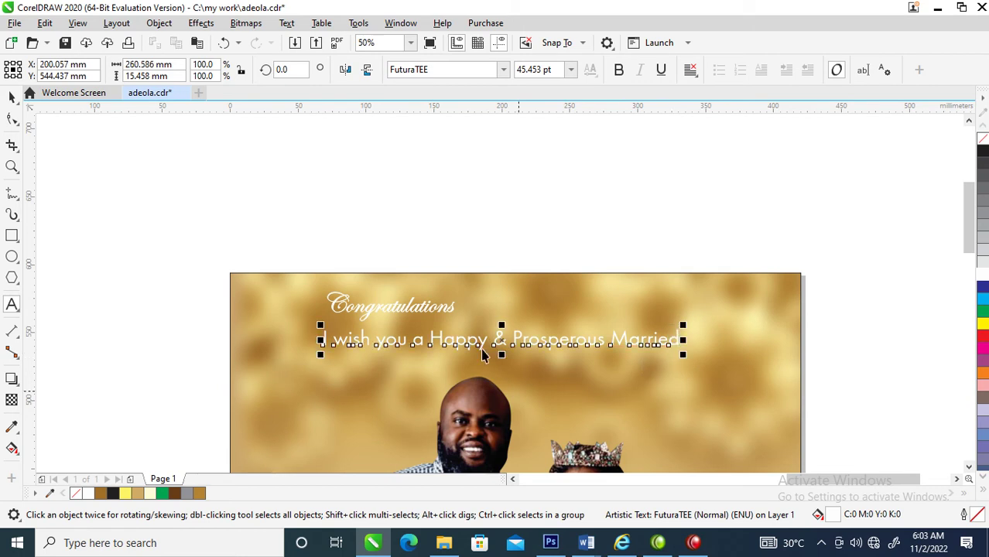
- Enlarge the "Congratulations" line and centre it horizontally over the wish line below it
{"action": "left_click", "coordinate": [432, 313]}
{"action": "left_click_drag", "start_coordinate": [460, 326], "coordinate": [526, 345]}
{"action": "left_click", "coordinate": [523, 341], "text": "shift"}
{"action": "key", "text": "c"}
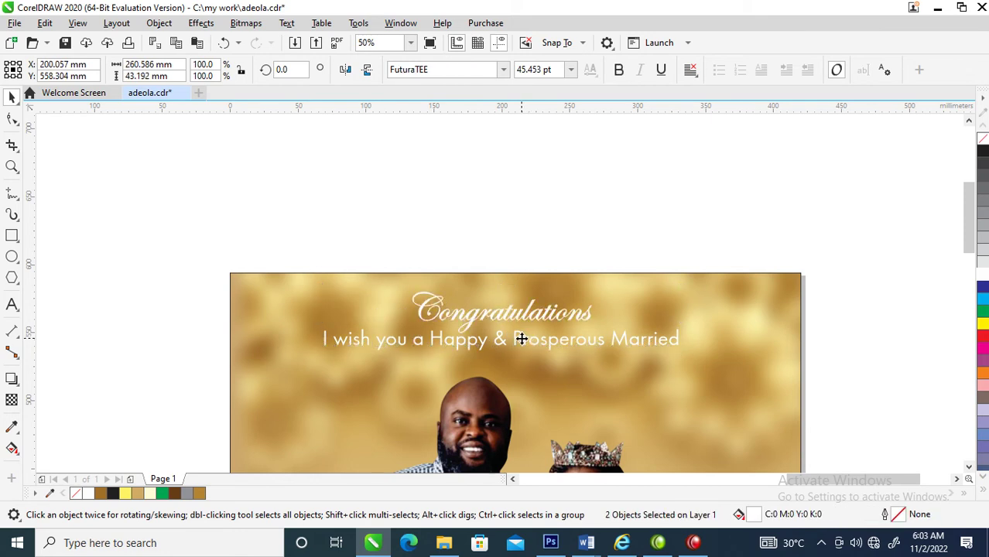
- Group the two greeting lines and centre the group horizontally on the poster's gold background
{"action": "key", "text": "ctrl+g"}
{"action": "left_click", "coordinate": [733, 334], "text": "shift"}
{"action": "key", "text": "c"}
{"action": "left_click", "coordinate": [551, 191]}
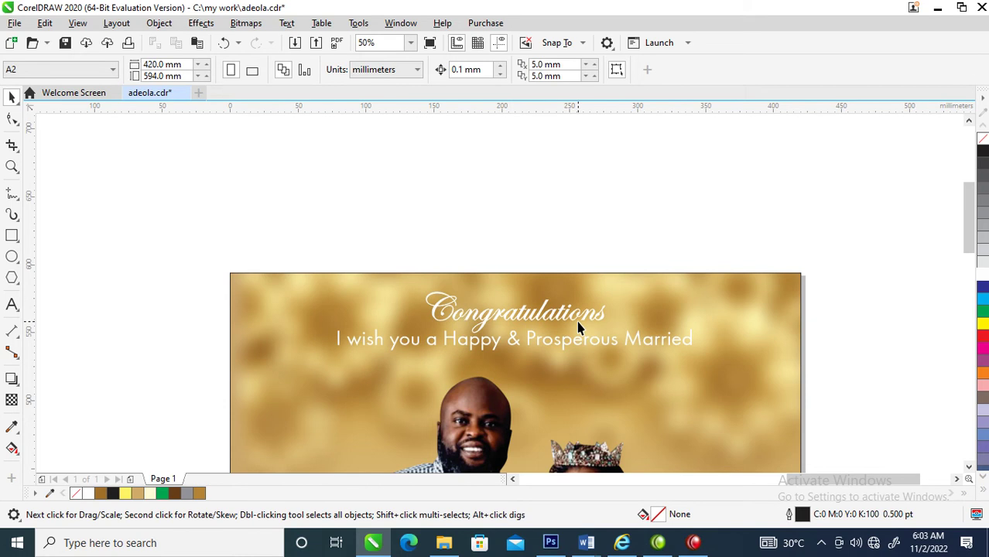
- Add a drop shadow to the greeting group, offset about 1.3 mm right and 0.6 mm down
{"action": "scroll", "coordinate": [578, 324], "scroll_direction": "down", "scroll_amount": 2}
{"action": "key", "text": "z"}
{"action": "left_click_drag", "start_coordinate": [450, 289], "coordinate": [669, 387]}
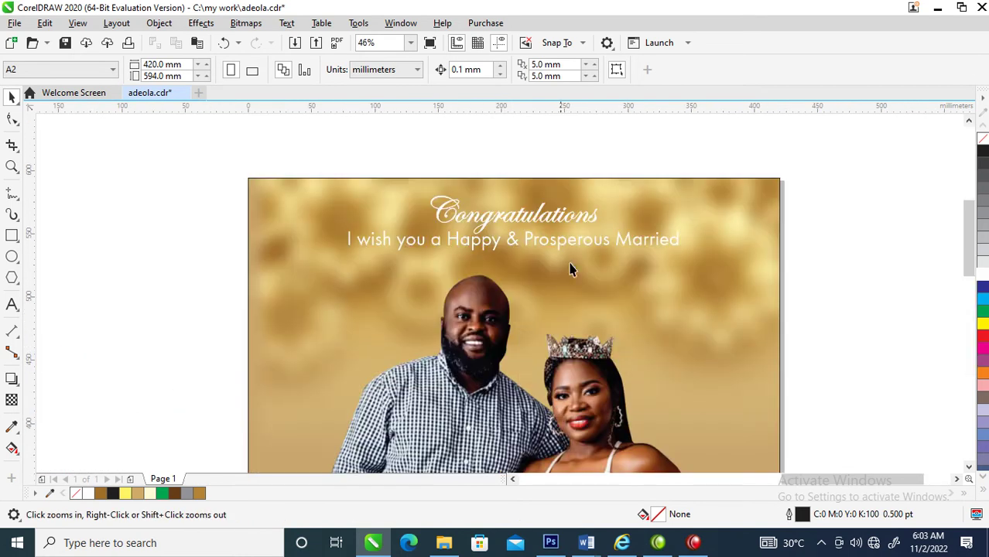
{"action": "key", "text": "space"}
{"action": "left_click", "coordinate": [540, 224]}
{"action": "left_click", "coordinate": [12, 379]}
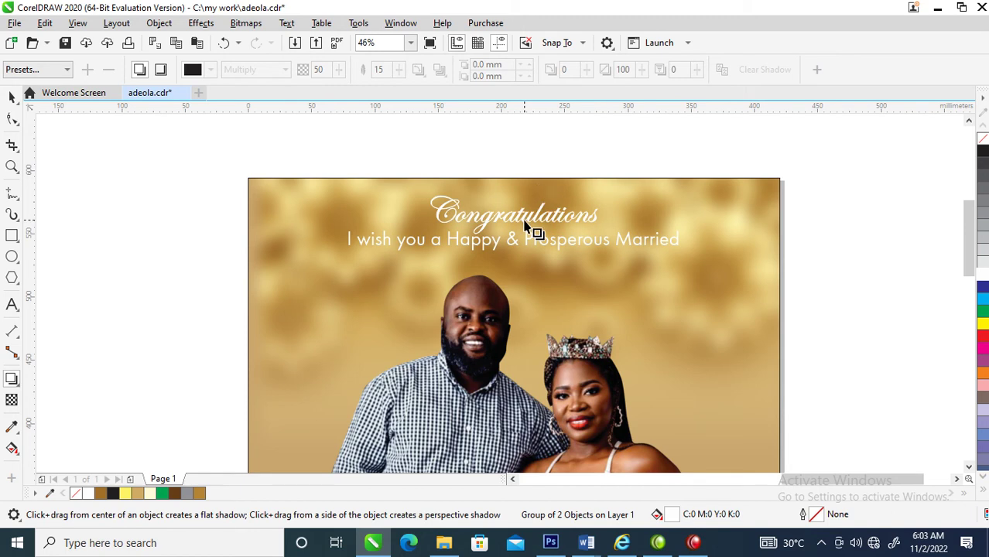
{"action": "left_click_drag", "start_coordinate": [515, 223], "coordinate": [552, 276]}
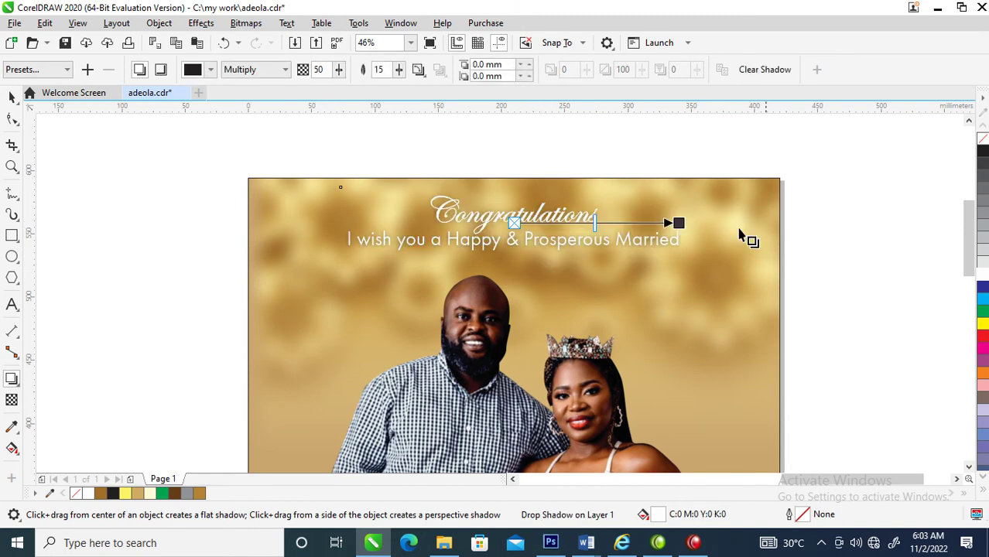
{"action": "left_click_drag", "start_coordinate": [676, 223], "coordinate": [578, 250]}
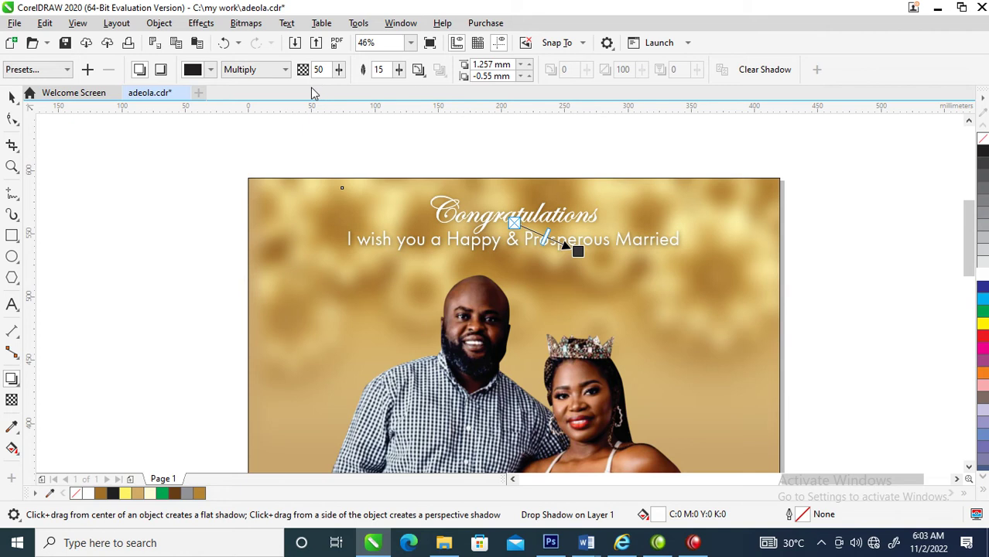
- Break the drop shadow apart from the greeting text and group the two together
{"action": "left_click", "coordinate": [159, 22]}
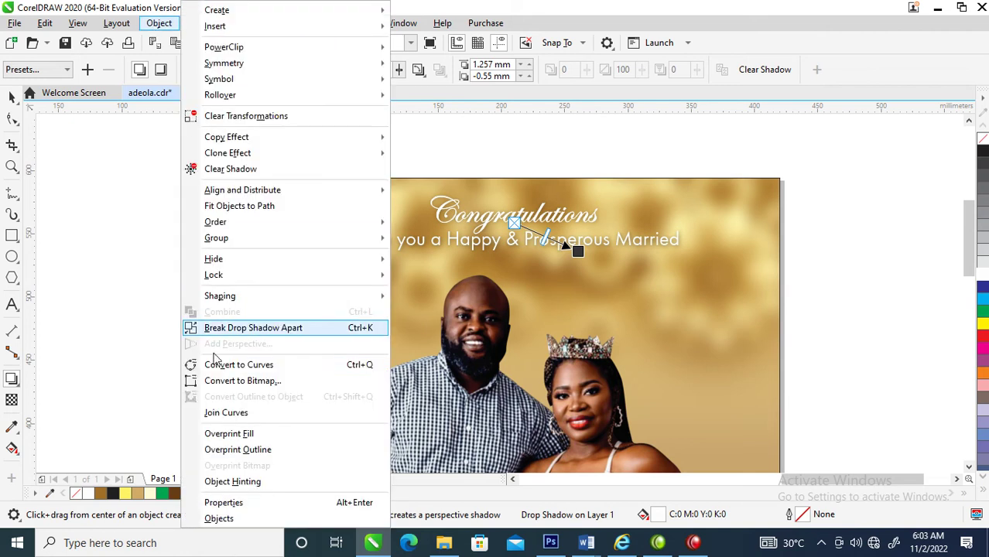
{"action": "left_click", "coordinate": [274, 332]}
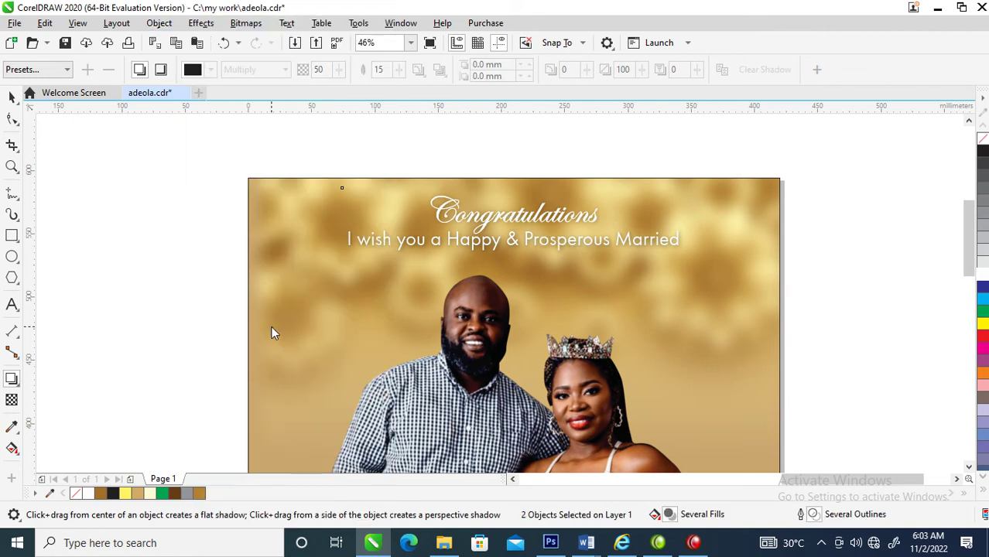
{"action": "key", "text": "space"}
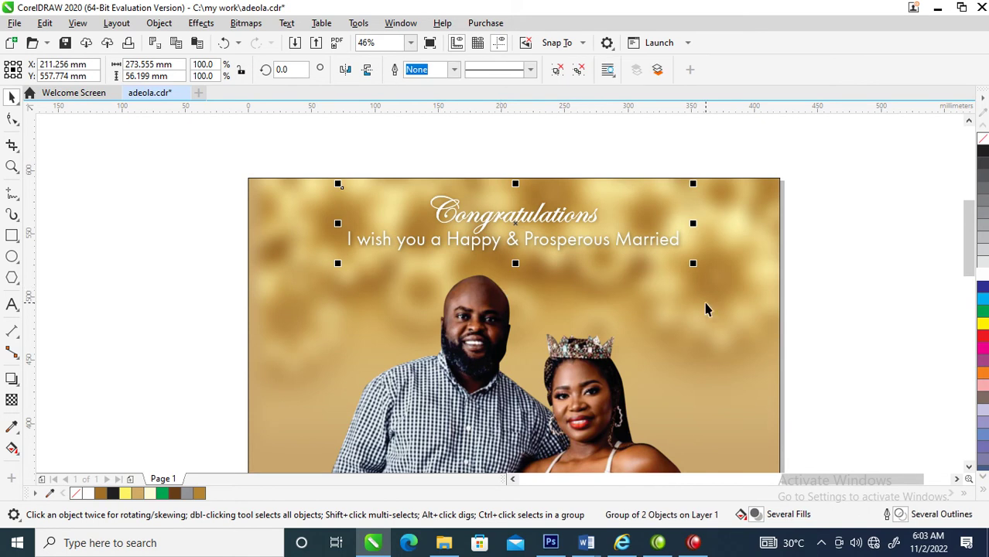
{"action": "left_click", "coordinate": [706, 303]}
- Delete the leftover "d Life" line from the text block beside the poster
{"action": "scroll", "coordinate": [654, 268], "scroll_direction": "down", "scroll_amount": 5}
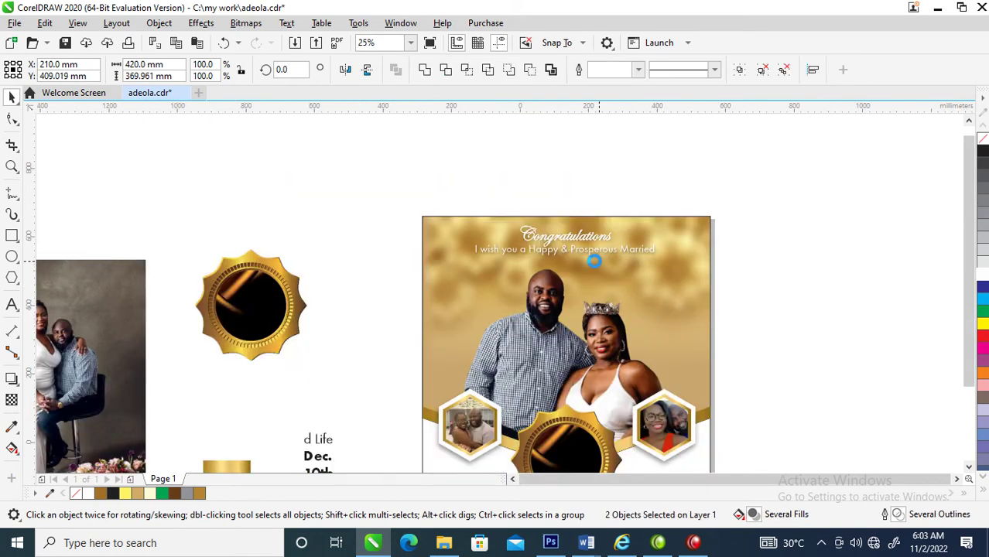
{"action": "key", "text": "z"}
{"action": "left_click_drag", "start_coordinate": [305, 206], "coordinate": [779, 407]}
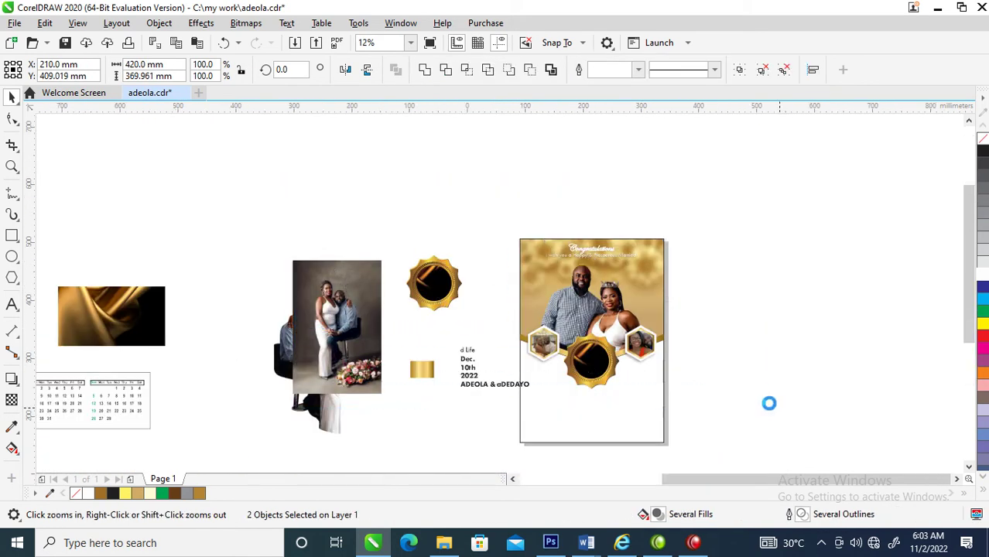
{"action": "left_click", "coordinate": [387, 382]}
{"action": "double_click", "coordinate": [391, 378]}
{"action": "left_click_drag", "start_coordinate": [393, 377], "coordinate": [342, 371]}
{"action": "key", "text": "Delete"}
{"action": "key", "text": "Delete"}
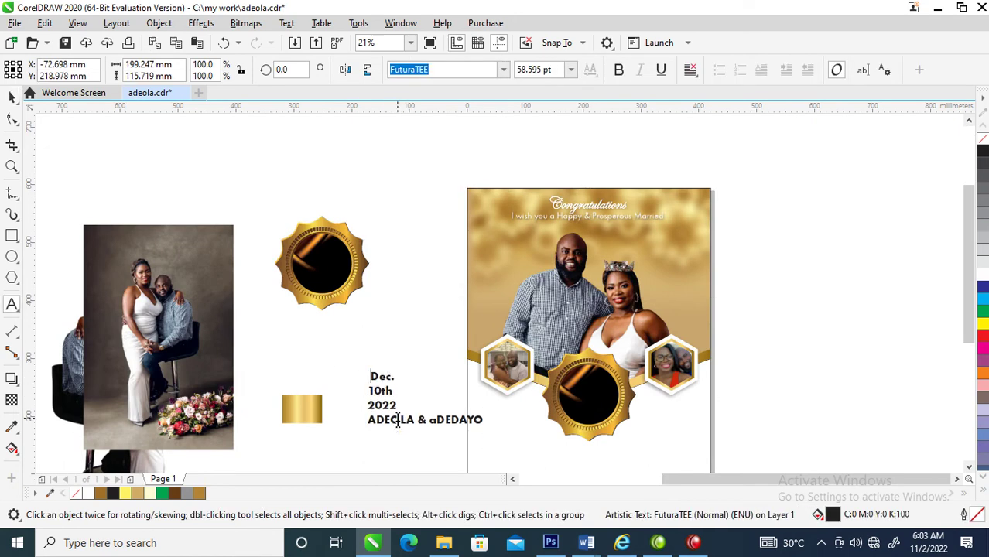
- Move the couple's names out of the date text block into a separate text on the poster
{"action": "left_click", "coordinate": [430, 423]}
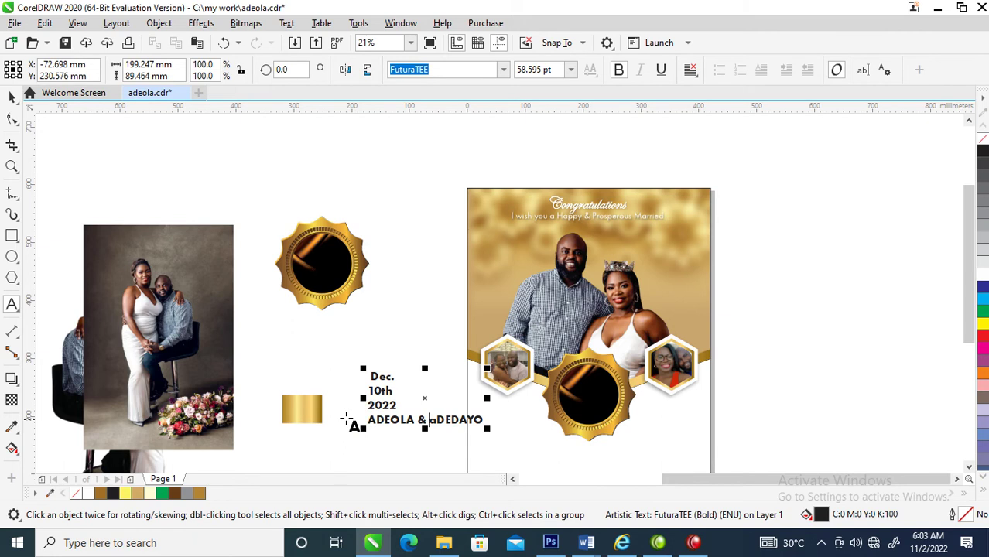
{"action": "left_click_drag", "start_coordinate": [368, 424], "coordinate": [515, 424]}
{"action": "key", "text": "ctrl+c"}
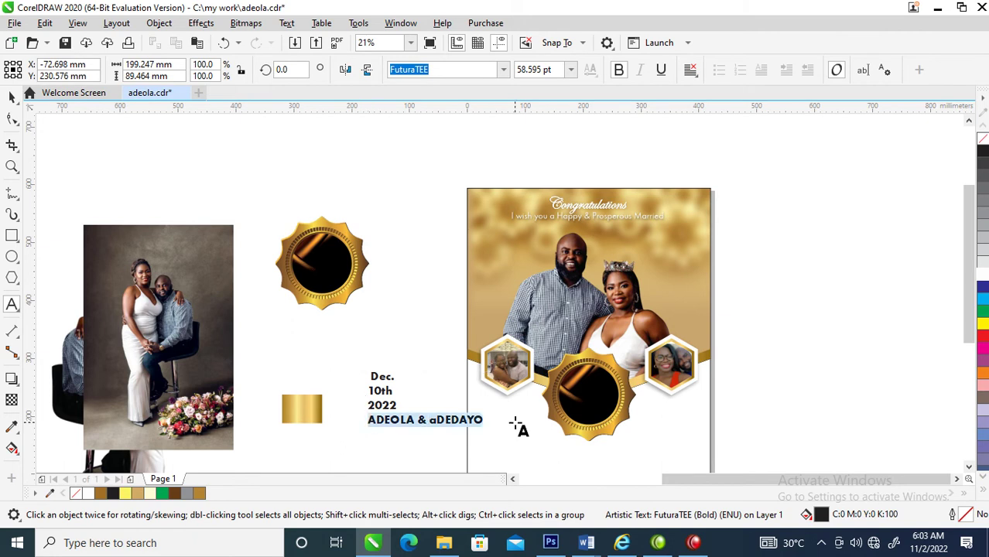
{"action": "key", "text": "Delete"}
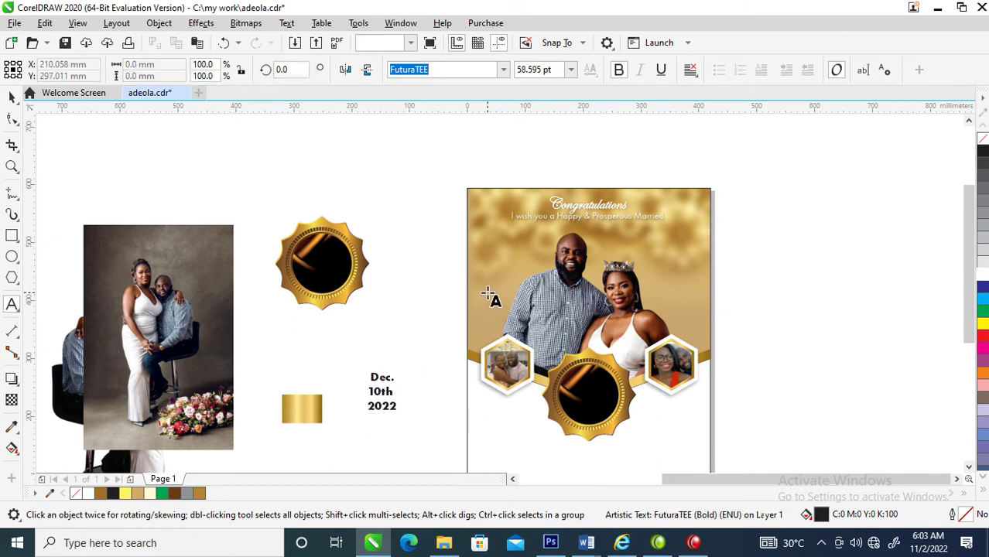
{"action": "left_click", "coordinate": [487, 295]}
{"action": "key", "text": "ctrl+v"}
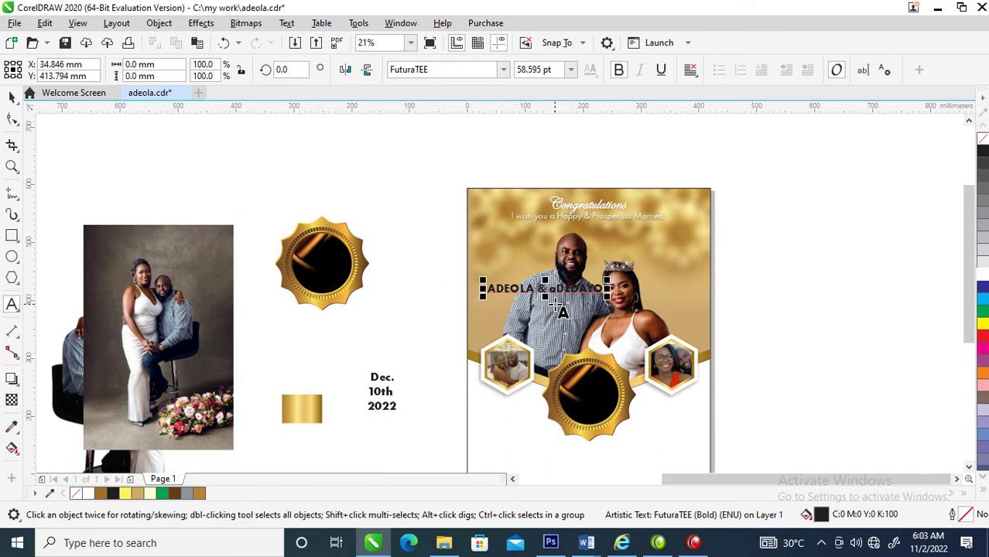
- Change the couple's names text to Title Case
{"action": "key", "text": "ctrl+a"}
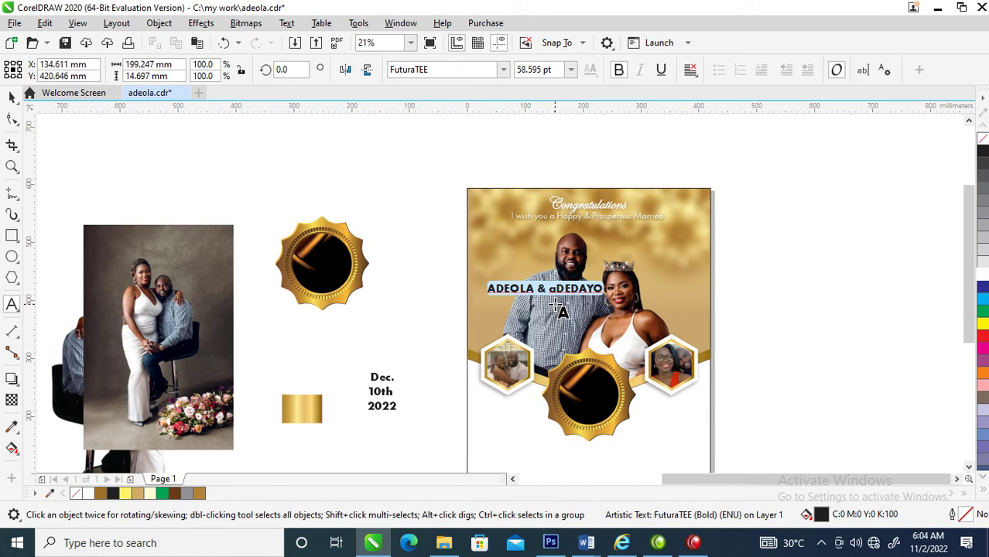
{"action": "key", "text": "shift+F3"}
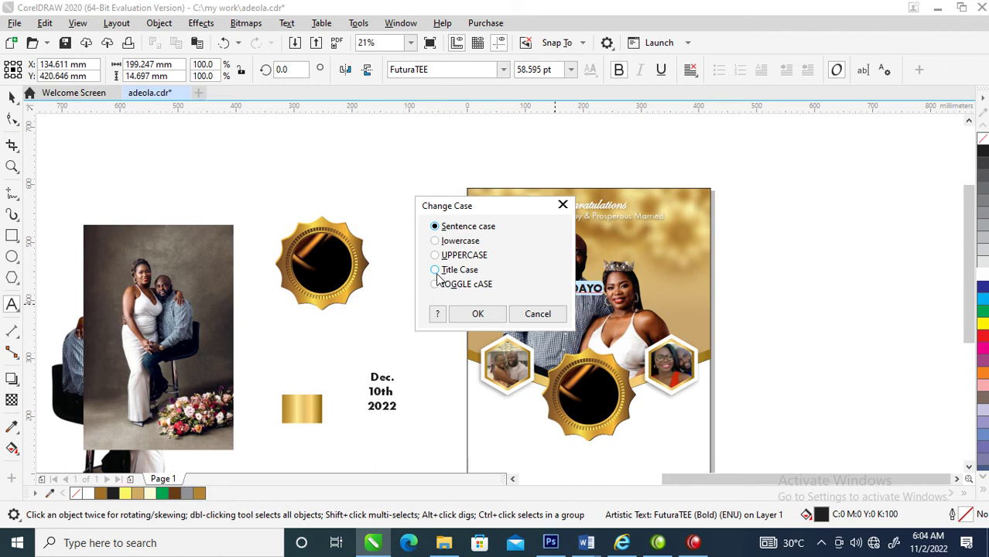
{"action": "left_click", "coordinate": [478, 314]}
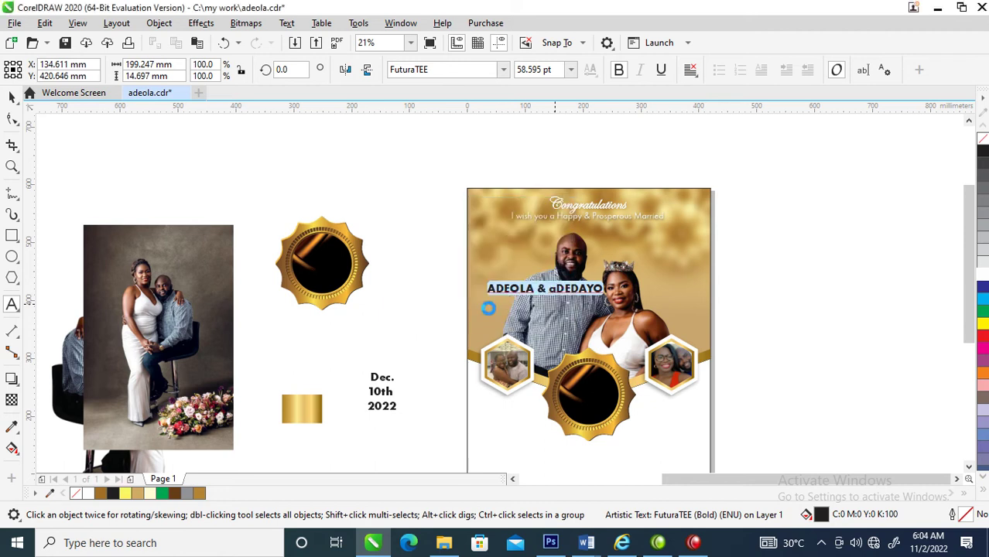
{"action": "key", "text": "ctrl+space"}
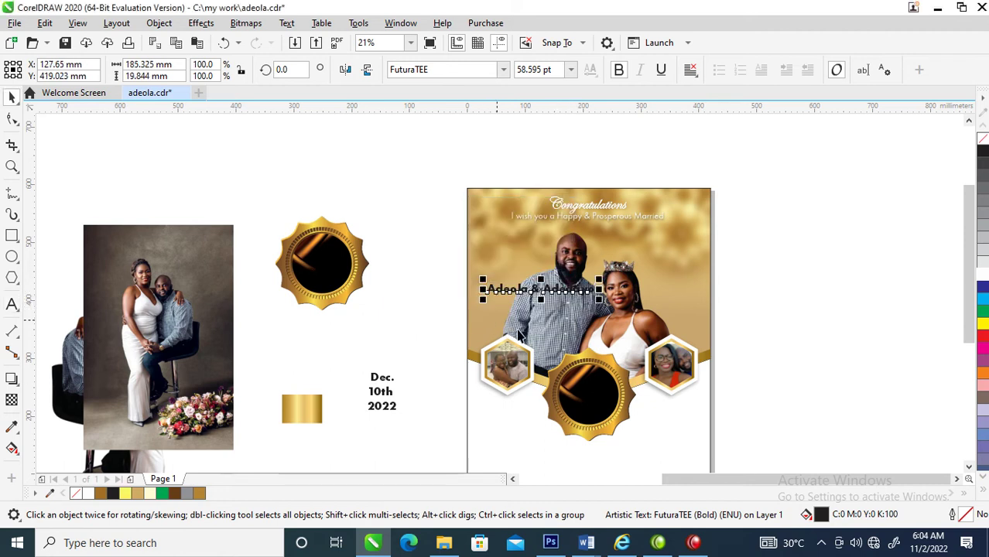
- Break the couple's names text into separate words and set both names in the Edwardian Script ITC font
{"action": "key", "text": "z"}
{"action": "left_click_drag", "start_coordinate": [421, 250], "coordinate": [725, 459]}
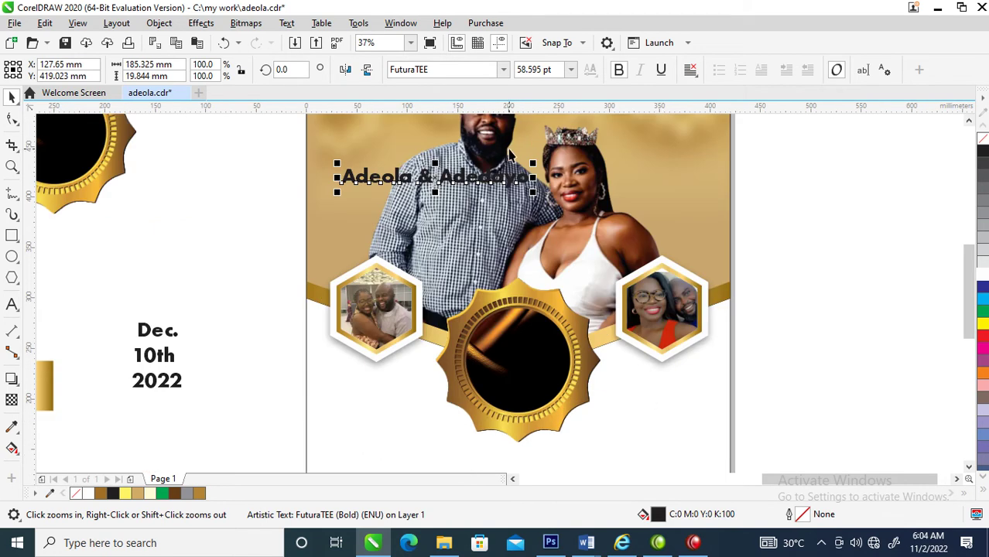
{"action": "key", "text": "space"}
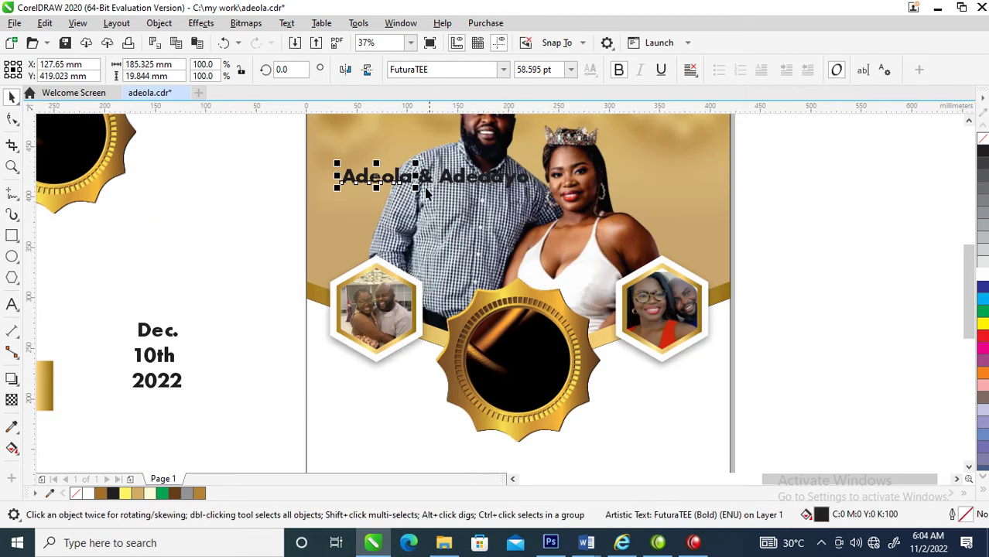
{"action": "left_click", "coordinate": [503, 69]}
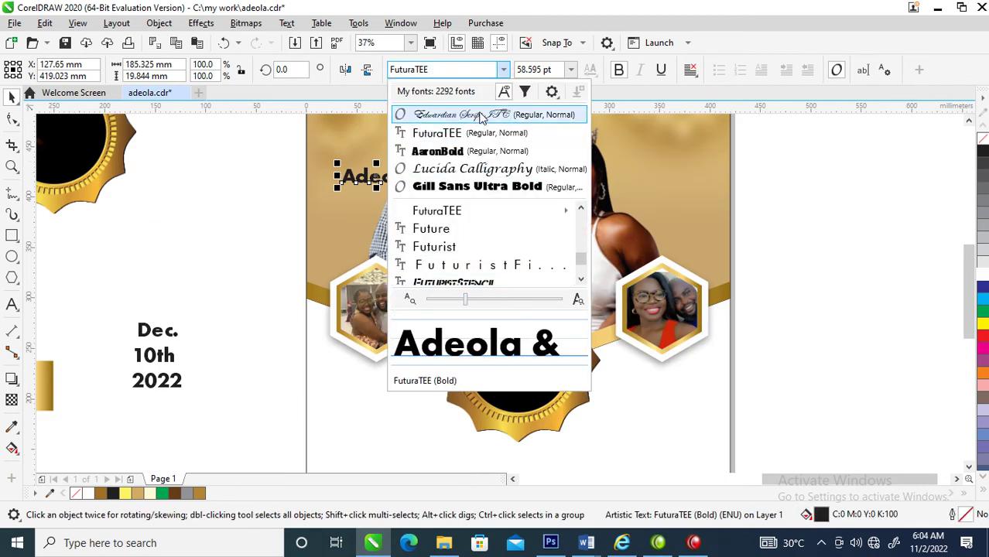
{"action": "left_click", "coordinate": [484, 115]}
{"action": "left_click", "coordinate": [498, 179]}
{"action": "left_click", "coordinate": [503, 69]}
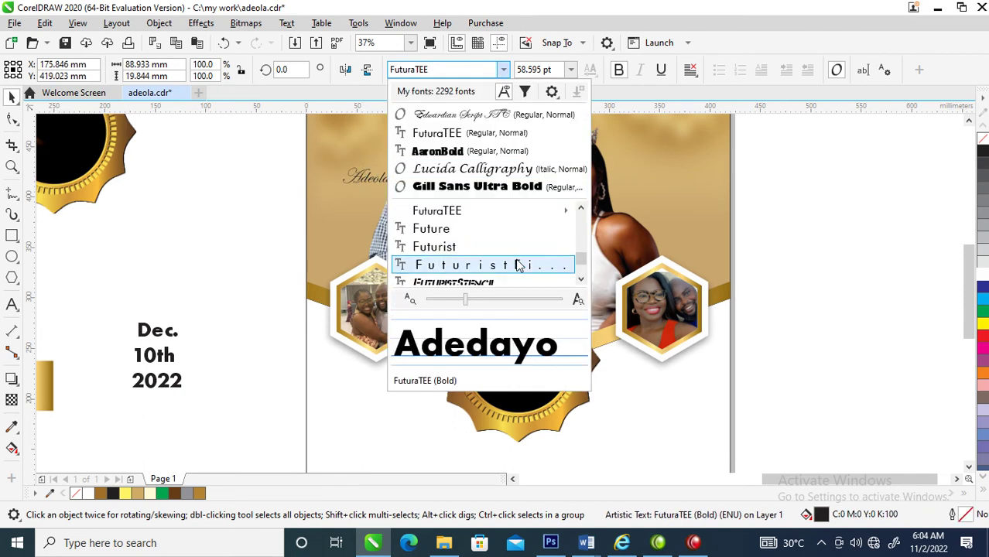
{"action": "left_click", "coordinate": [484, 114]}
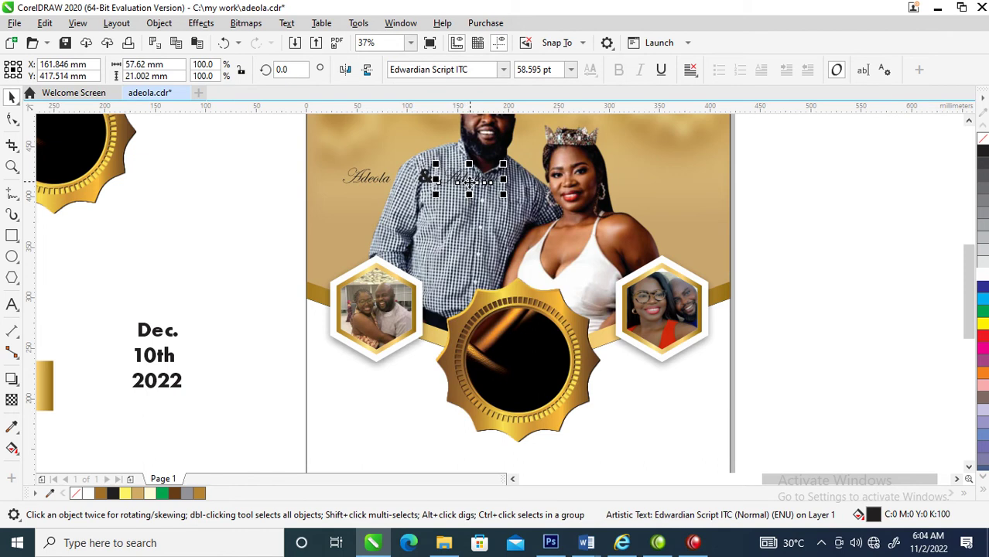
- Move the two names and the ampersand onto the gold badge on the poster and colour them white
{"action": "left_click", "coordinate": [345, 171], "text": "shift"}
{"action": "left_click_drag", "start_coordinate": [344, 172], "coordinate": [579, 364]}
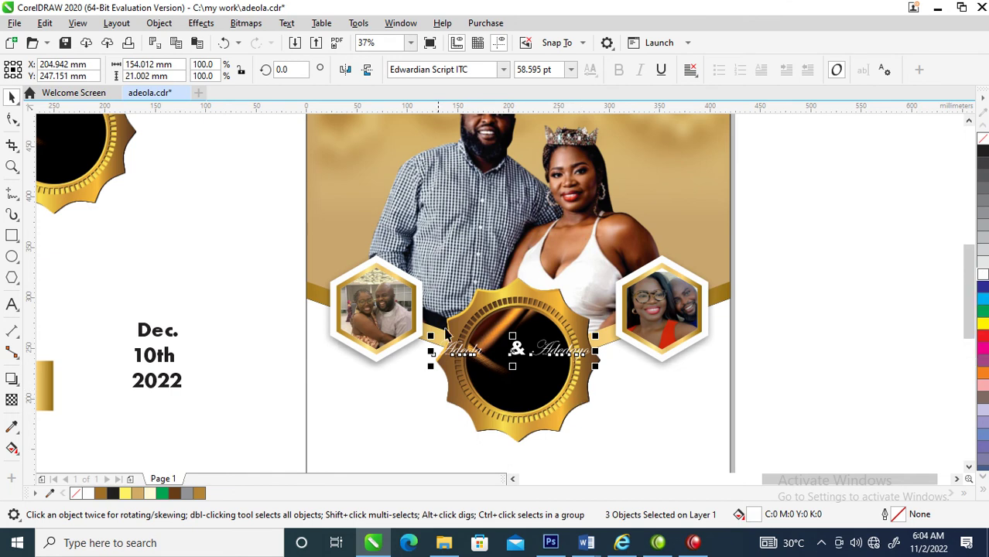
{"action": "key", "text": "z"}
{"action": "left_click_drag", "start_coordinate": [372, 242], "coordinate": [715, 428]}
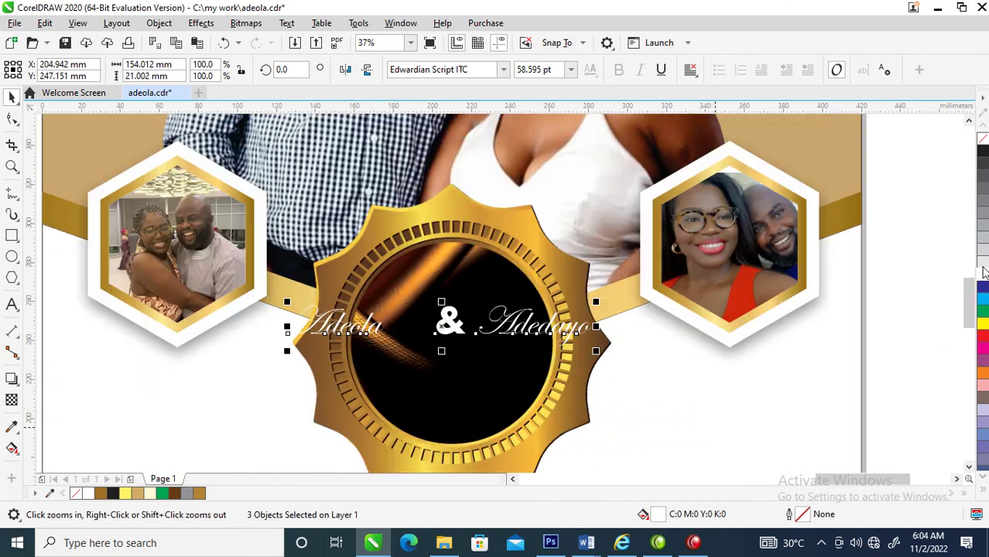
{"action": "key", "text": "space"}
{"action": "left_click", "coordinate": [430, 342]}
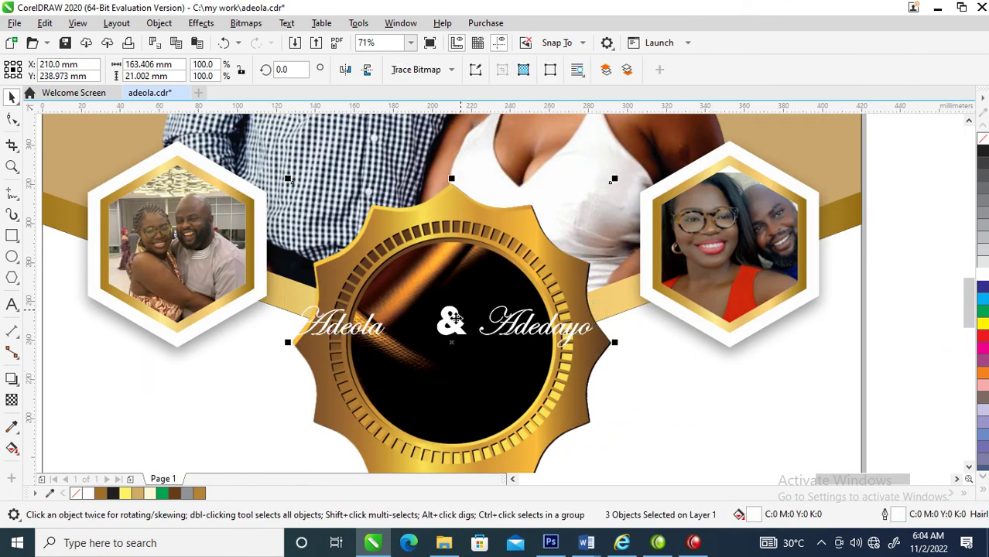
- Set the ampersand between the two names in the Trajan Pro font
{"action": "left_click", "coordinate": [449, 331]}
{"action": "left_click", "coordinate": [451, 329]}
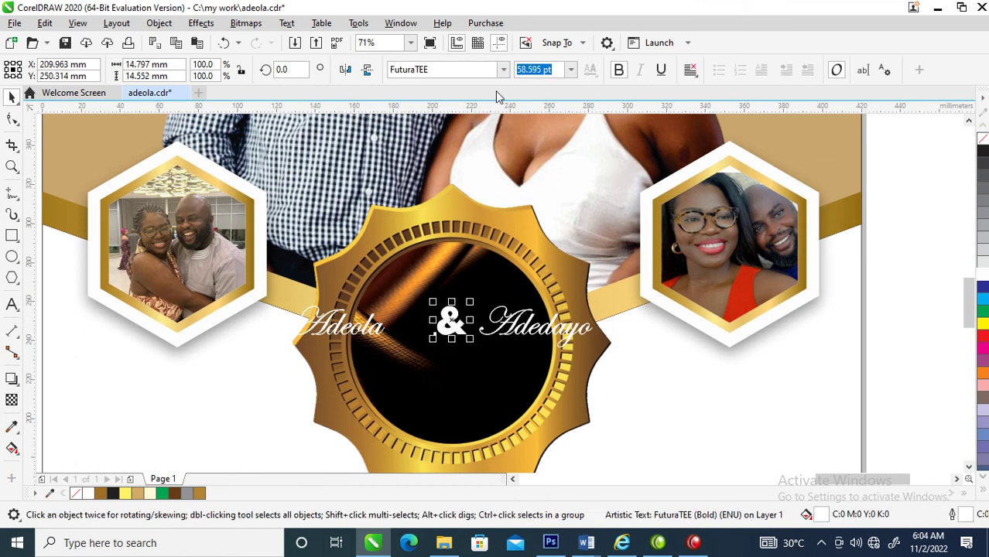
{"action": "left_click", "coordinate": [503, 69]}
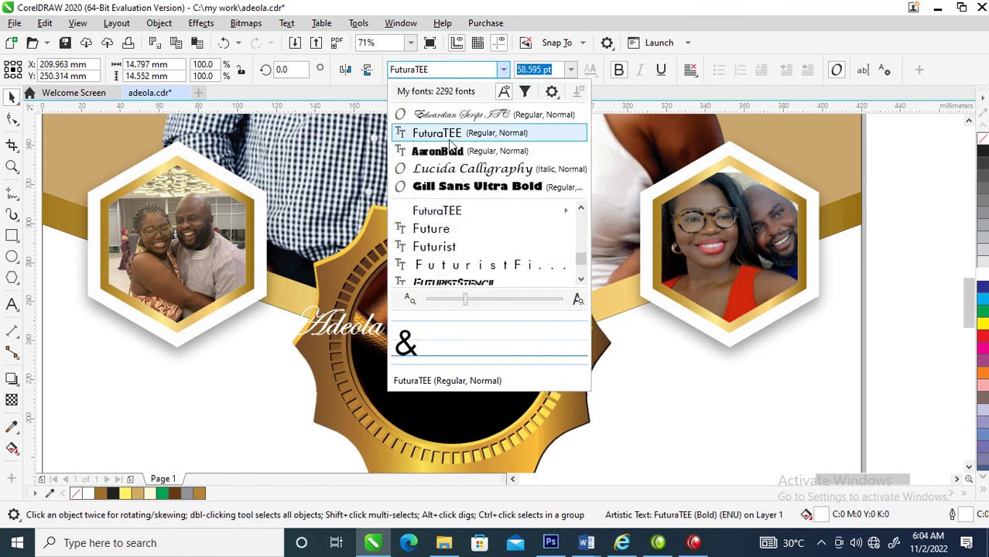
{"action": "scroll", "coordinate": [456, 233], "scroll_direction": "down", "scroll_amount": 10}
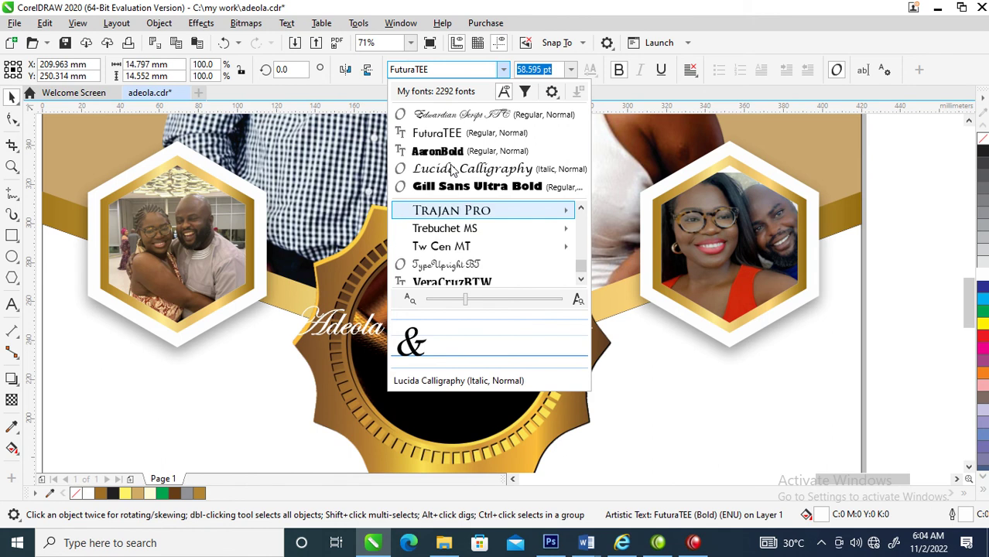
{"action": "key", "text": "ctrl+z"}
{"action": "key", "text": "ctrl+z"}
{"action": "key", "text": "ctrl+z"}
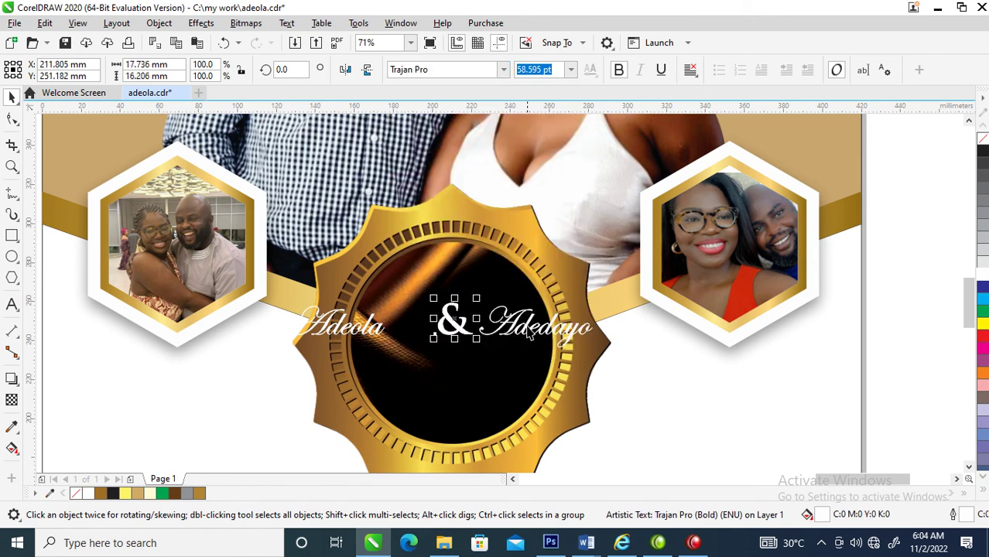
- Enlarge both names to about 140 pt and stack them above and below the ampersand on the gold badge
{"action": "left_click_drag", "start_coordinate": [467, 361], "coordinate": [623, 304]}
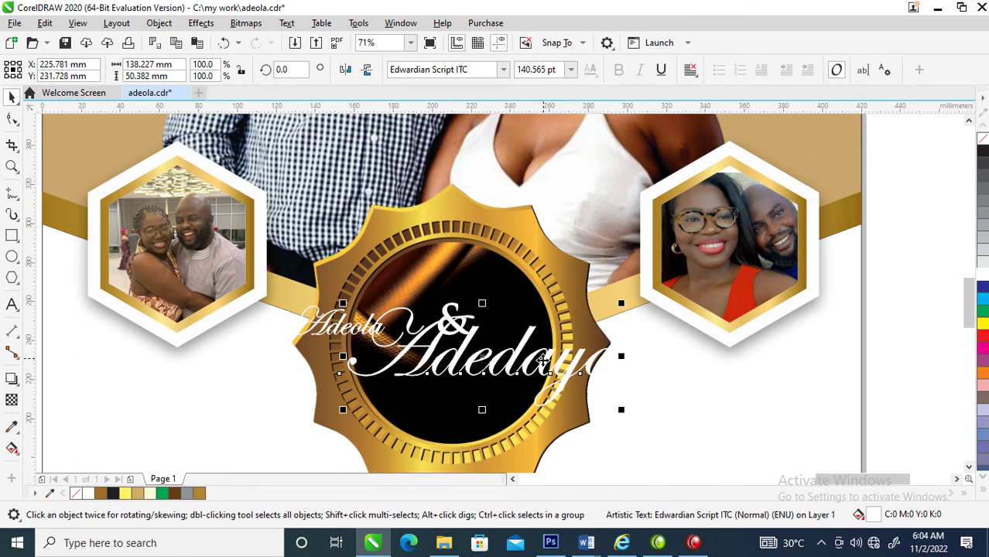
{"action": "left_click", "coordinate": [367, 334]}
{"action": "left_click_drag", "start_coordinate": [380, 346], "coordinate": [439, 362]}
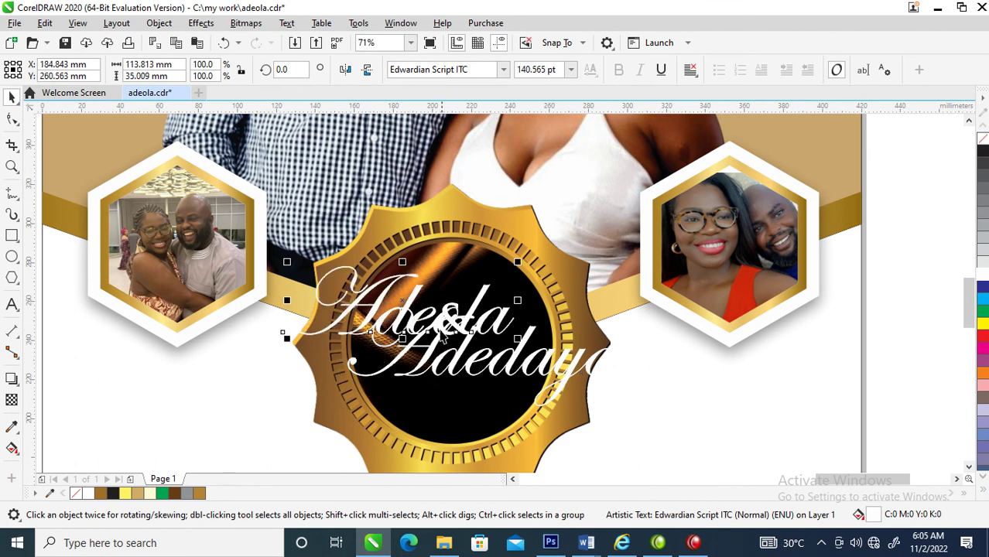
{"action": "left_click_drag", "start_coordinate": [477, 302], "coordinate": [514, 271]}
{"action": "left_click_drag", "start_coordinate": [511, 375], "coordinate": [476, 364]}
- Give both names a 3-point outline set behind the fill and scaling with the object
{"action": "left_click", "coordinate": [507, 359]}
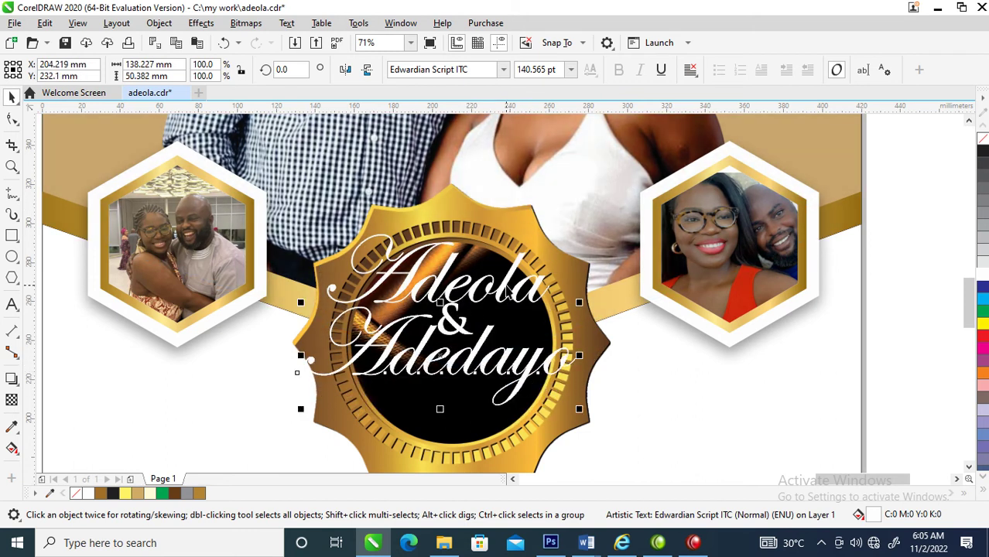
{"action": "left_click", "coordinate": [507, 292], "text": "shift"}
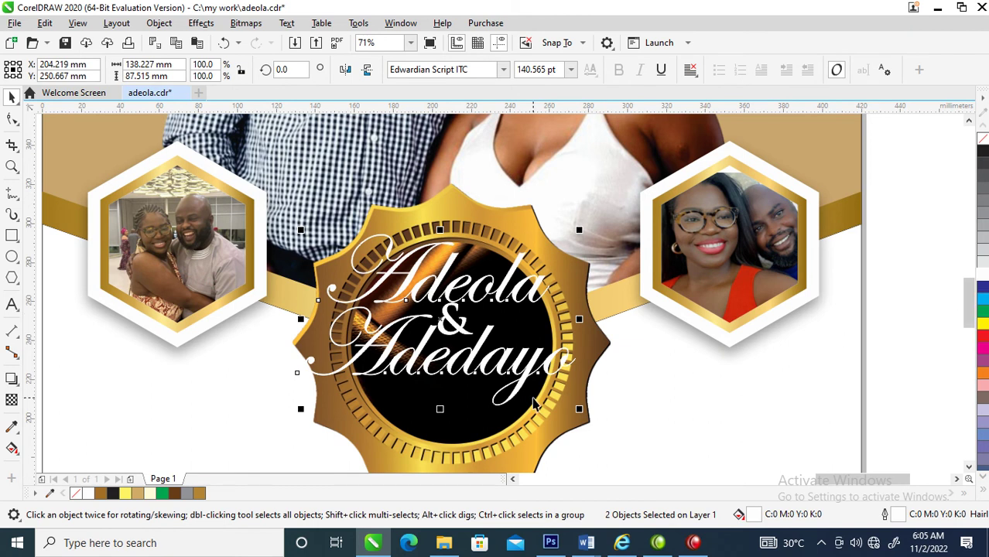
{"action": "key", "text": "F12"}
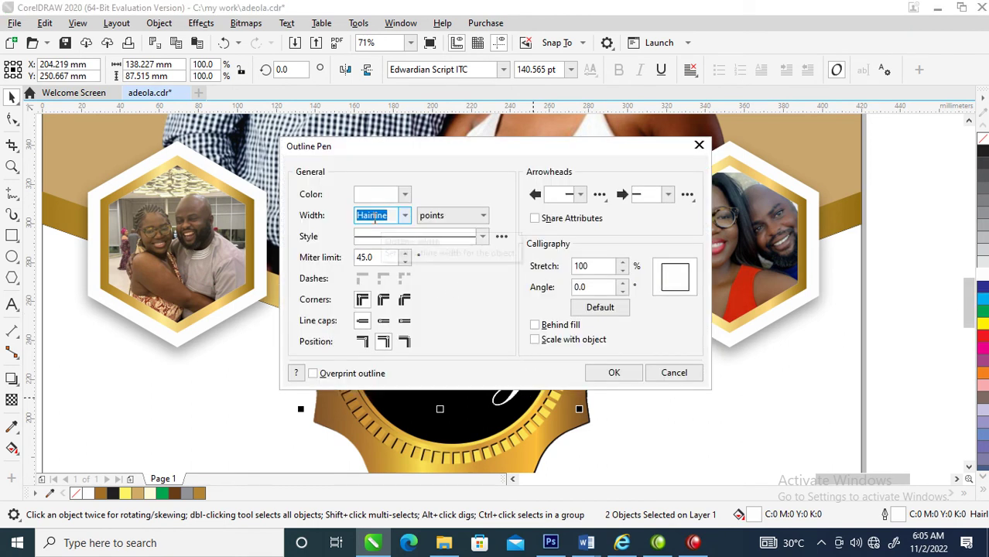
{"action": "type", "text": "3"}
{"action": "left_click", "coordinate": [549, 326]}
{"action": "left_click", "coordinate": [537, 341]}
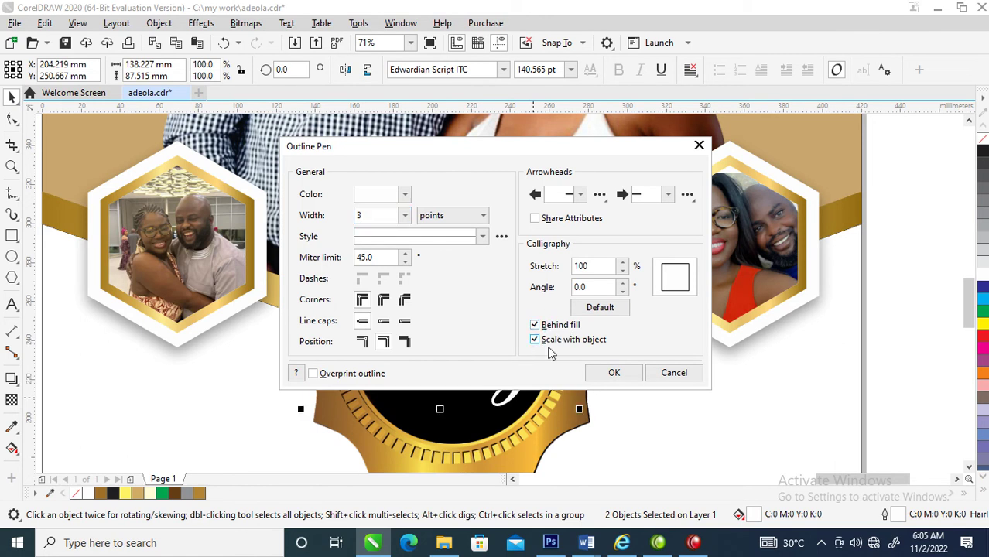
{"action": "left_click", "coordinate": [611, 373]}
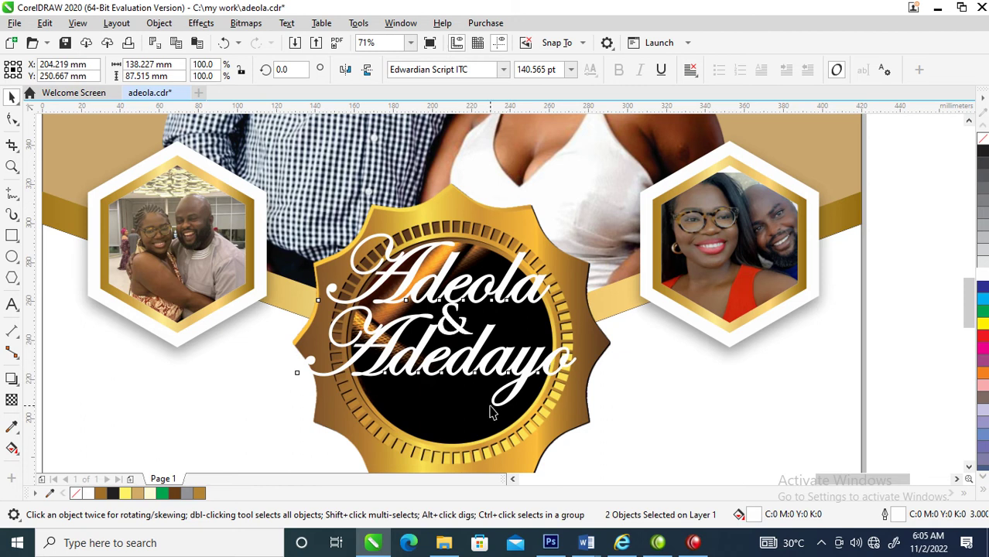
- Group the two names and shrink the ampersand between them to about 46 pt
{"action": "key", "text": "ctrl+g"}
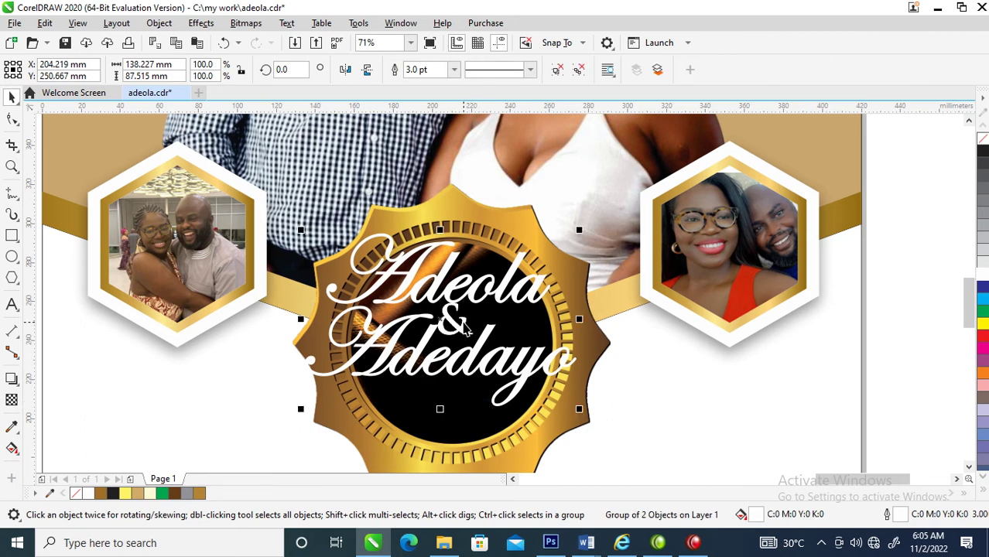
{"action": "left_click", "coordinate": [479, 297], "text": "ctrl"}
{"action": "mouse_move", "coordinate": [479, 297]}
{"action": "left_mouse_down"}
{"action": "mouse_move", "coordinate": [469, 306]}
{"action": "mouse_move", "coordinate": [480, 304]}
{"action": "left_mouse_up"}
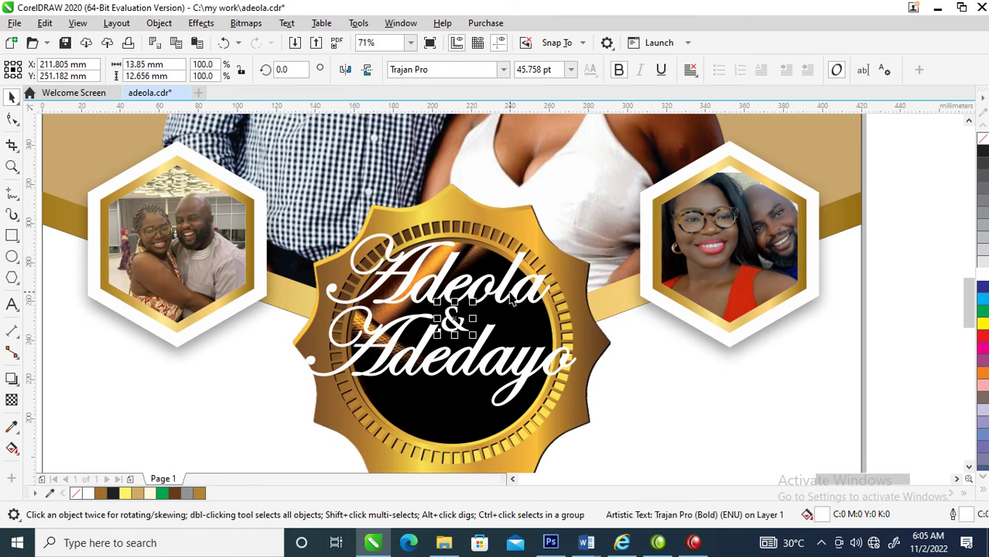
- Group the names with the ampersand and enlarge the group to about 171 × 108 mm over the badge
{"action": "left_click", "coordinate": [504, 296], "text": "shift"}
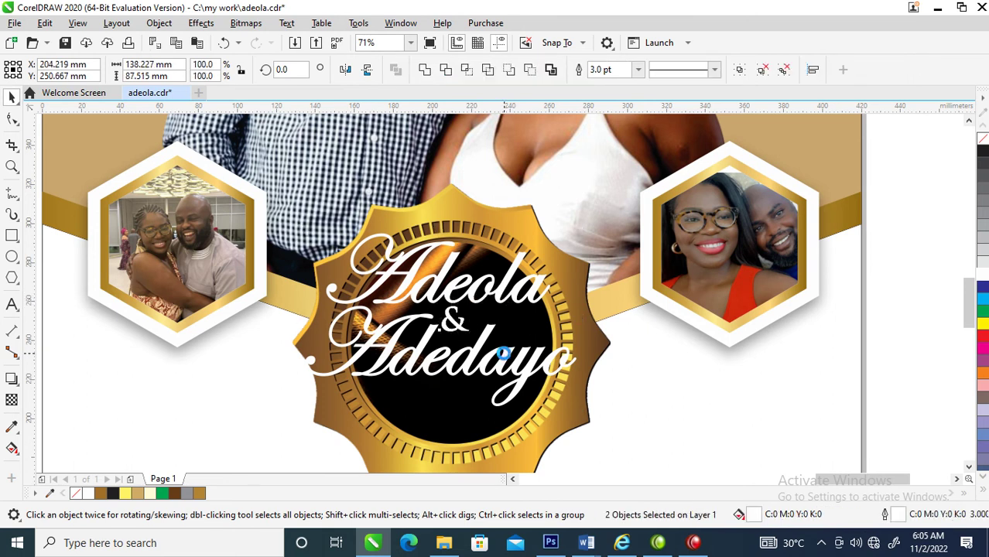
{"action": "key", "text": "ctrl+z"}
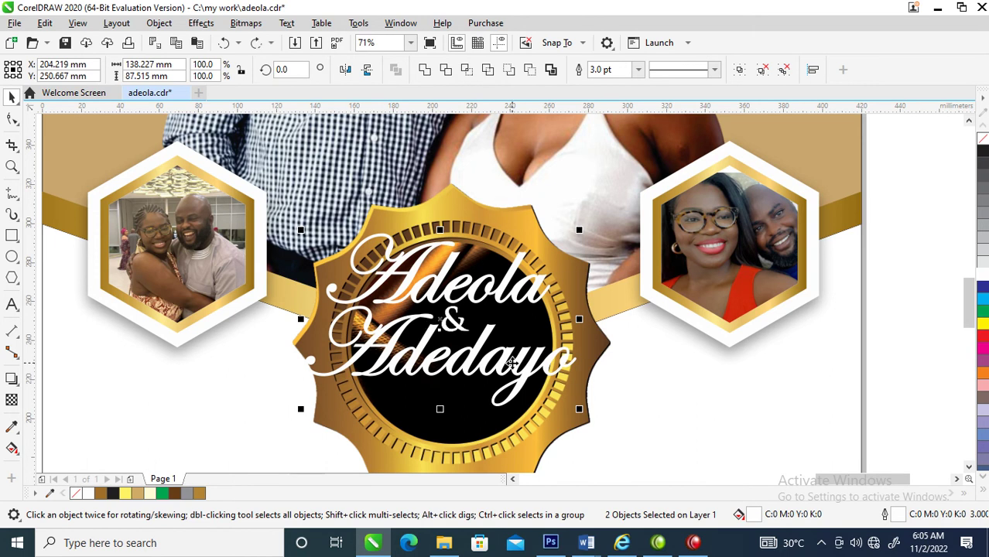
{"action": "key", "text": "ctrl+g"}
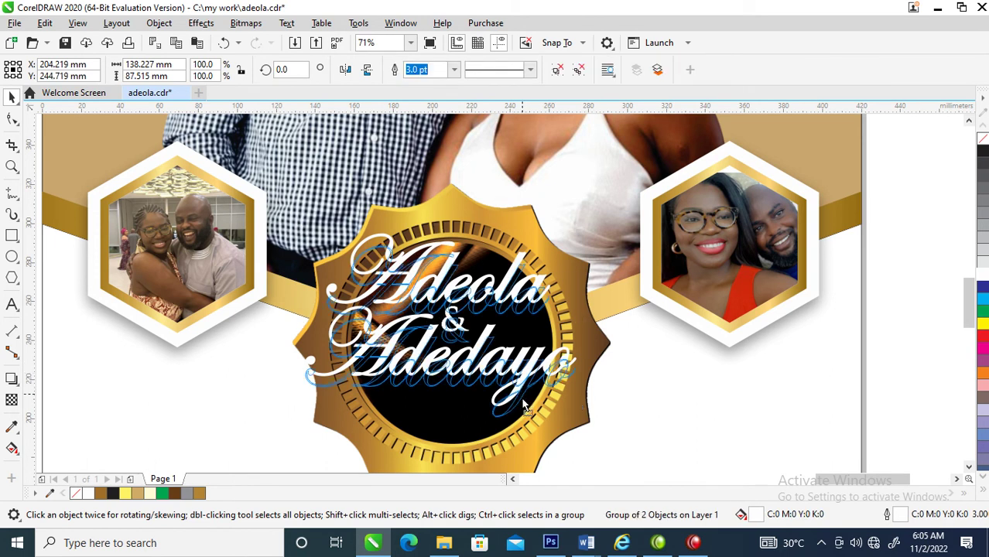
{"action": "left_click_drag", "start_coordinate": [523, 374], "coordinate": [523, 400]}
{"action": "left_click_drag", "start_coordinate": [581, 254], "coordinate": [611, 234]}
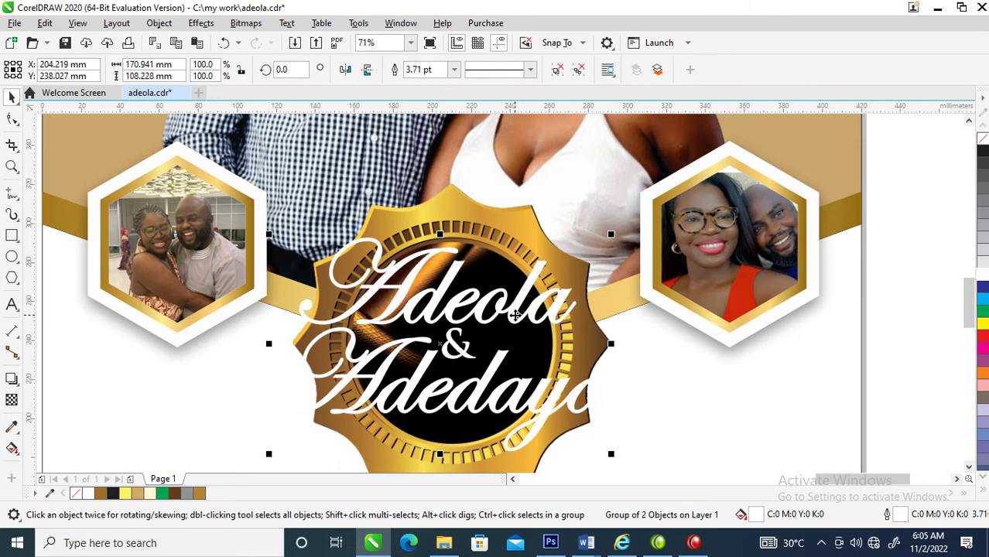
- Add a drop shadow cast down and to the right from the names group, with opacity 100 and feather 10
{"action": "left_click", "coordinate": [12, 379]}
{"action": "left_click_drag", "start_coordinate": [442, 343], "coordinate": [507, 457]}
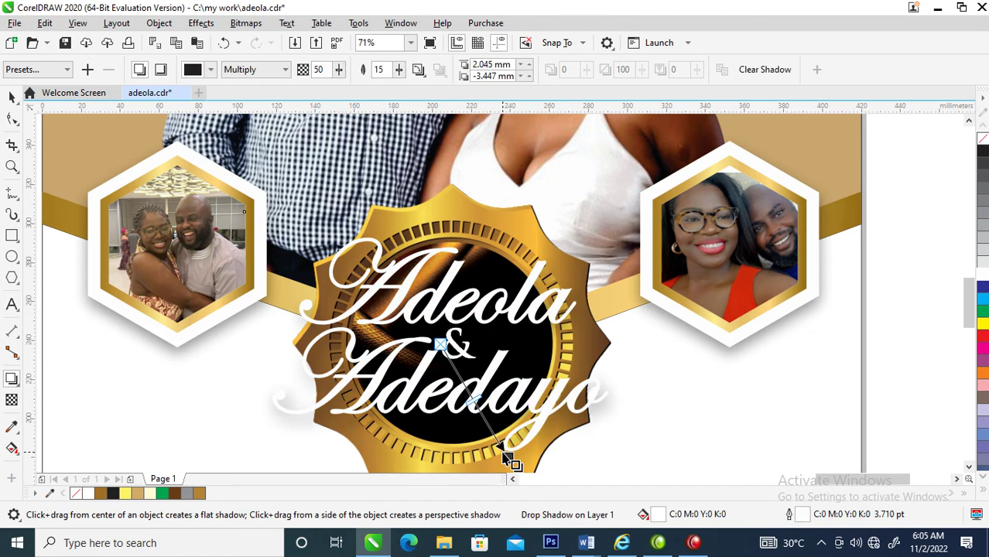
{"action": "double_click", "coordinate": [319, 70]}
{"action": "type", "text": "10"}
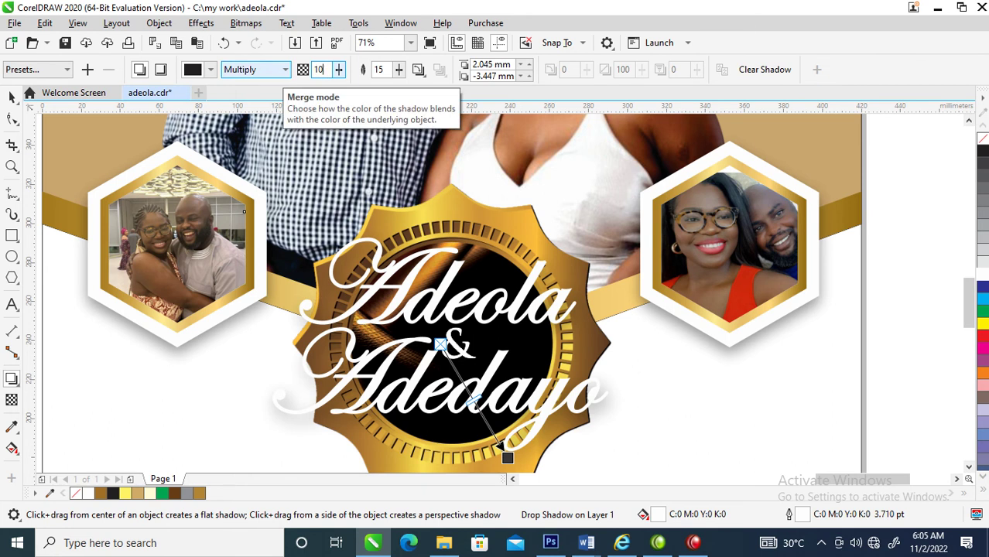
{"action": "type", "text": "0"}
{"action": "key", "text": "Return"}
{"action": "left_click", "coordinate": [385, 70]}
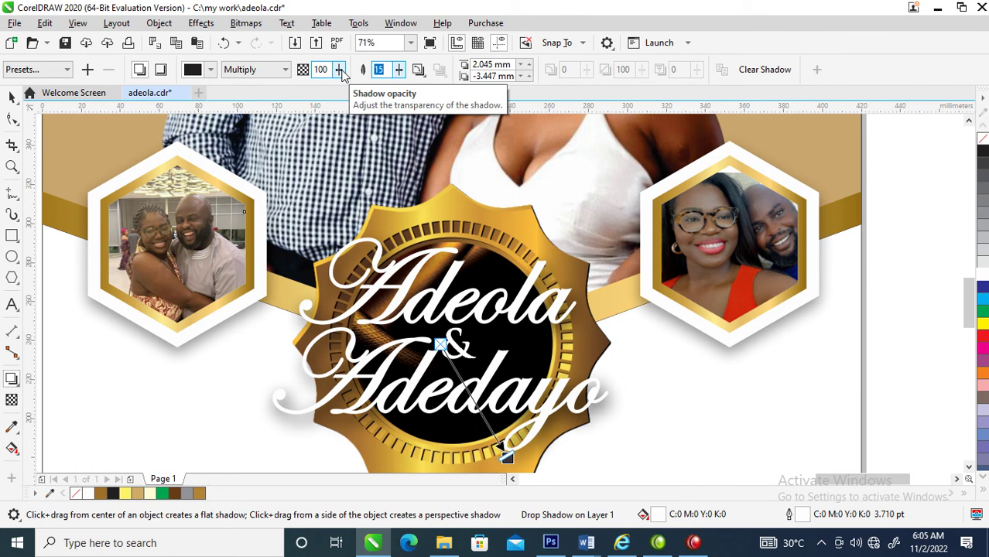
{"action": "type", "text": "0"}
{"action": "key", "text": "Return"}
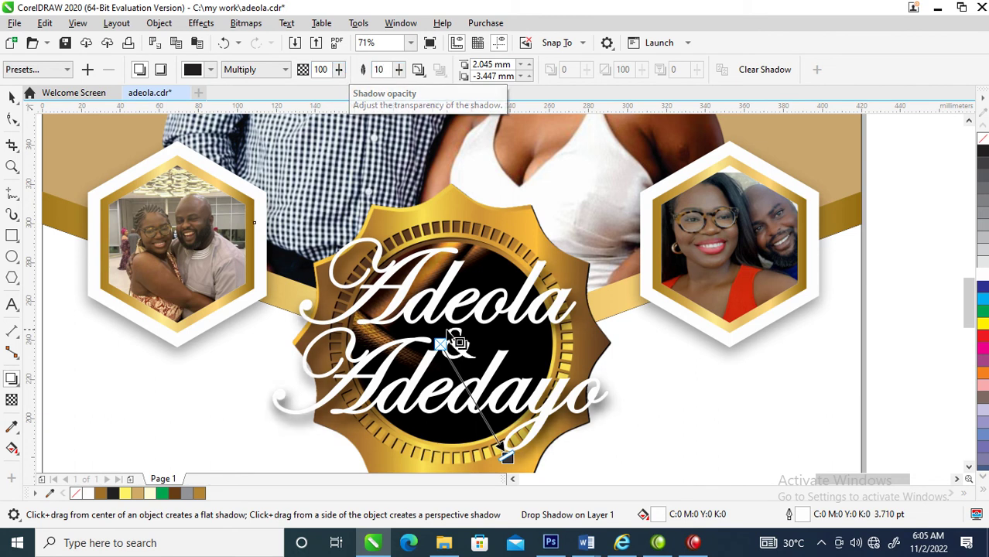
- Break the drop shadow apart from the names and group the two resulting objects
{"action": "left_click", "coordinate": [159, 22]}
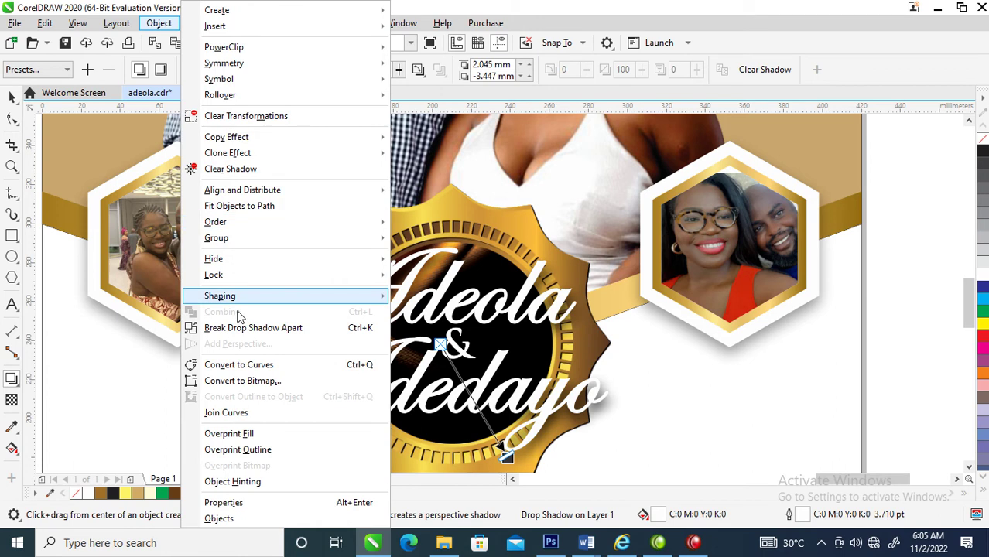
{"action": "left_click", "coordinate": [259, 331]}
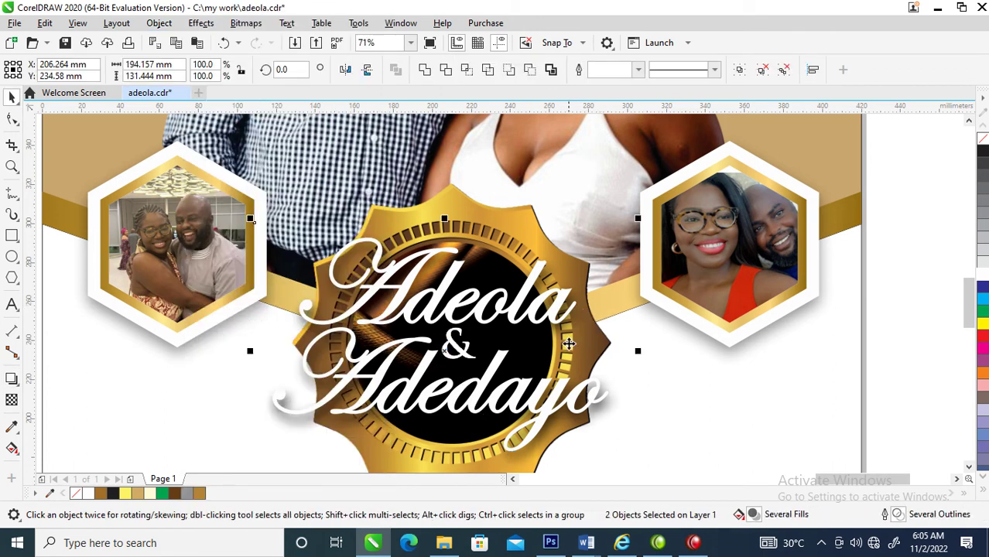
{"action": "key", "text": "ctrl+g"}
- Draw an upright rectangle about 56 × 157 mm beside the bride on the poster and fill it dark brown
{"action": "scroll", "coordinate": [572, 353], "scroll_direction": "down", "scroll_amount": 4}
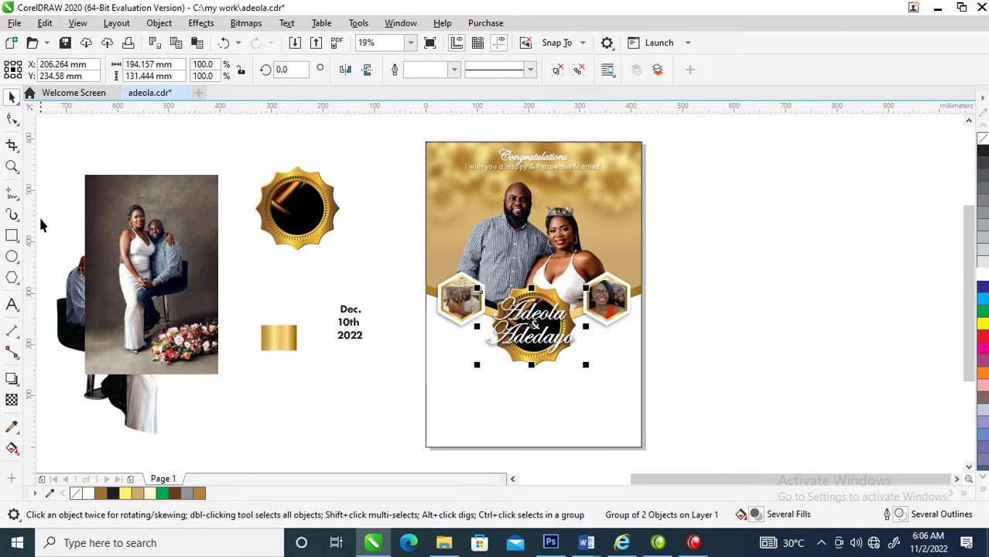
{"action": "left_click", "coordinate": [12, 236]}
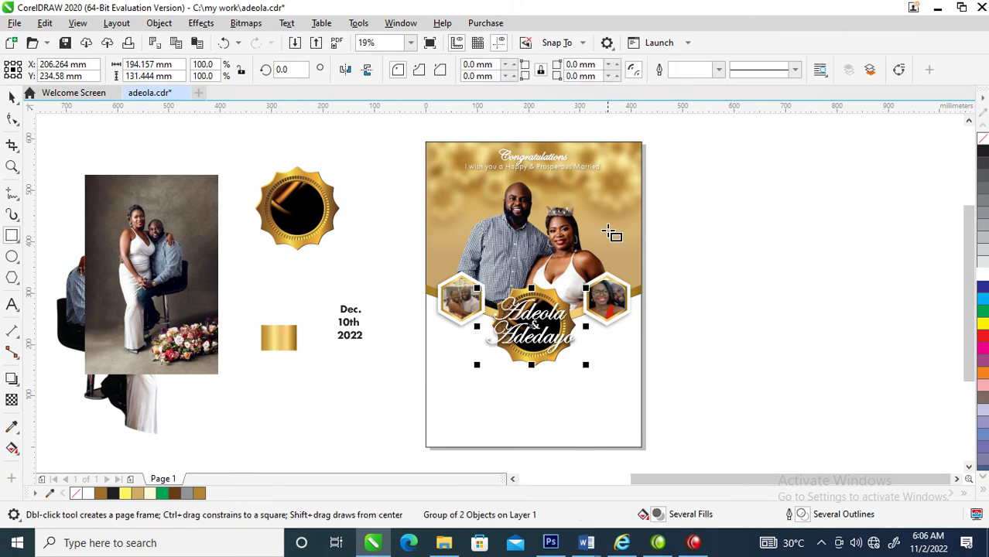
{"action": "left_click_drag", "start_coordinate": [601, 217], "coordinate": [631, 298]}
{"action": "key", "text": "space"}
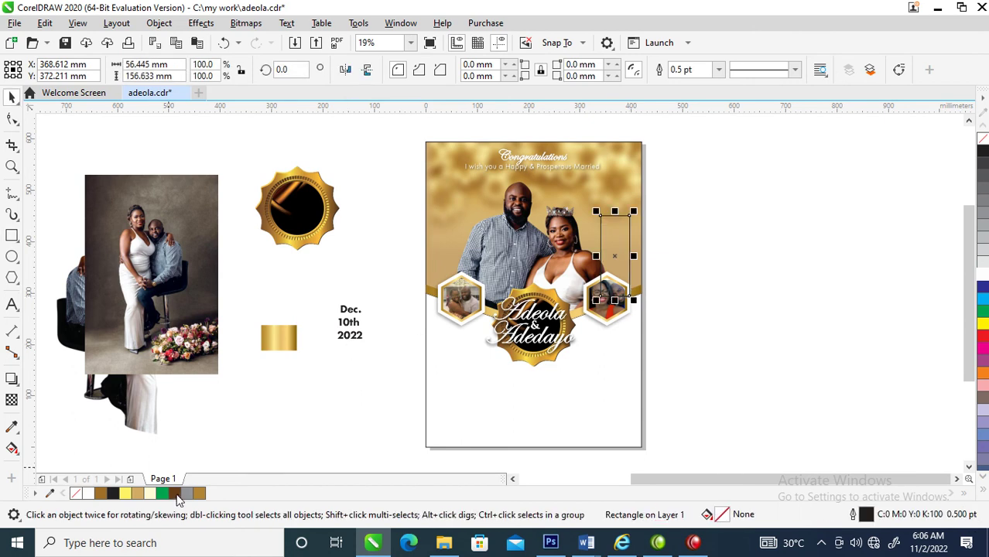
{"action": "left_click", "coordinate": [179, 496]}
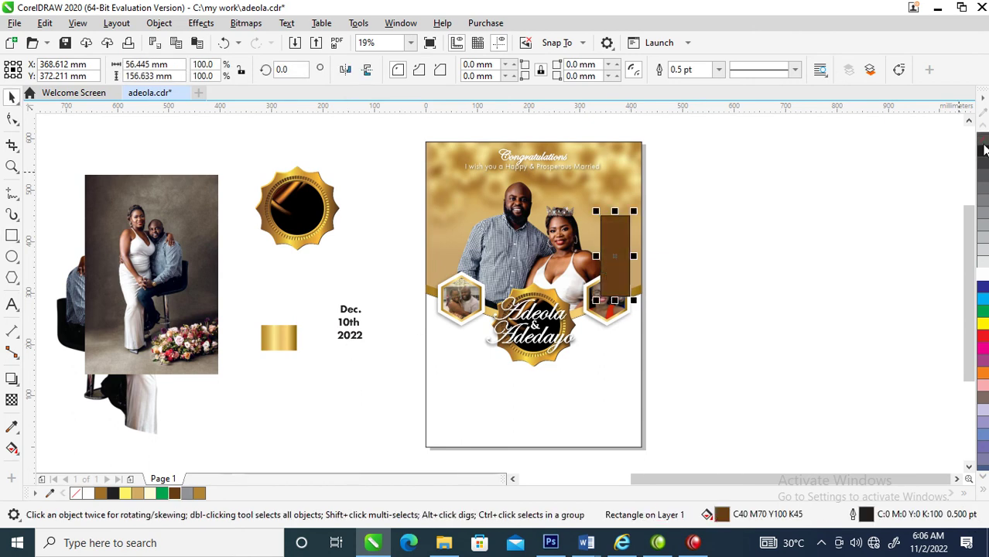
- Place the brown rectangle without an outline inside the gold background's PowerClip, with its lower end behind the right hexagon photo
{"action": "left_click_drag", "start_coordinate": [618, 254], "coordinate": [620, 158]}
{"action": "left_click", "coordinate": [685, 258]}
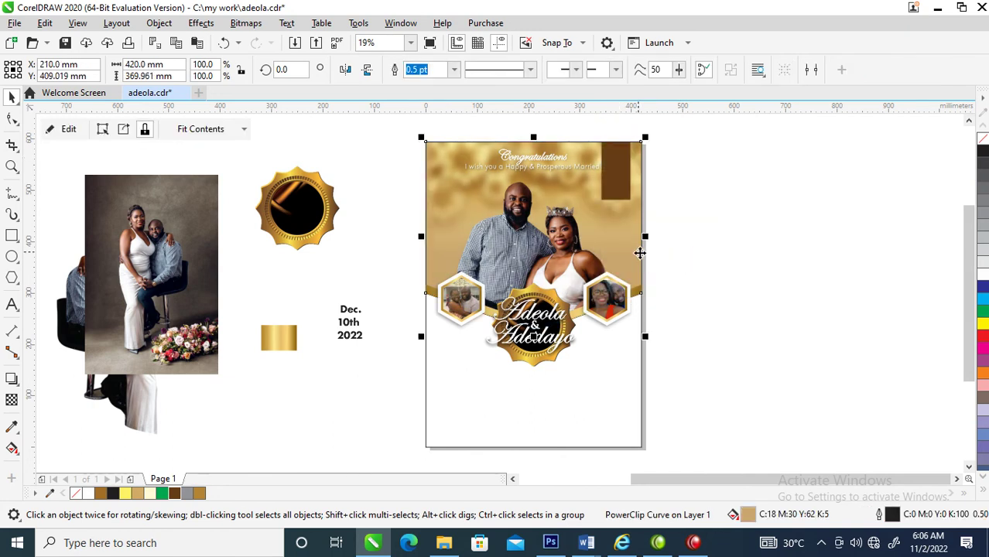
{"action": "left_click", "coordinate": [619, 170], "text": "ctrl"}
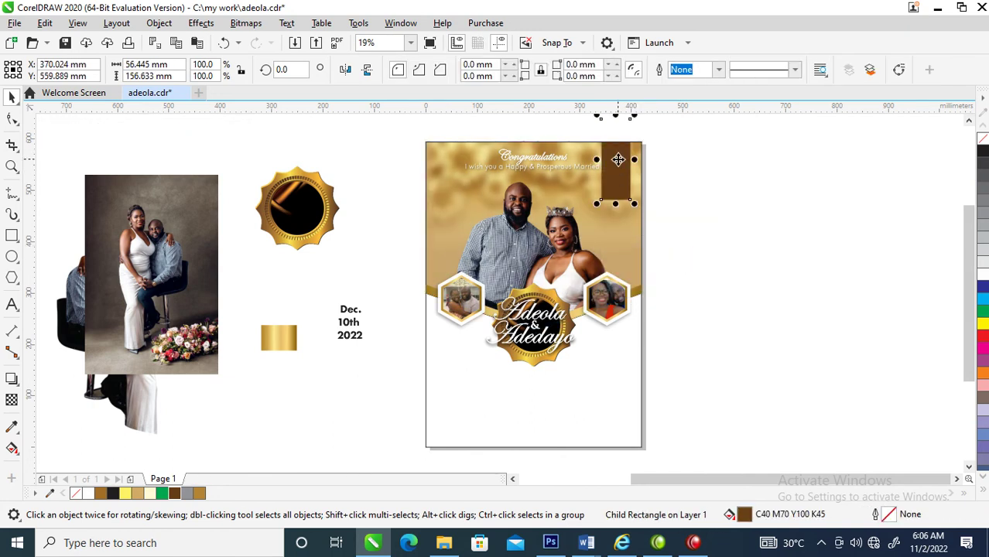
{"action": "left_click_drag", "start_coordinate": [619, 159], "coordinate": [617, 264]}
{"action": "left_click", "coordinate": [415, 321]}
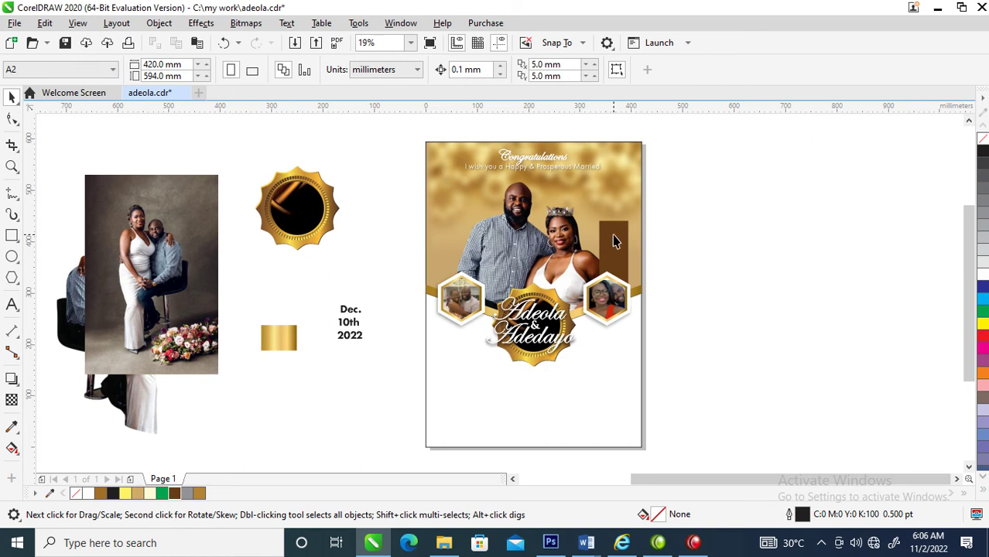
{"action": "left_click", "coordinate": [619, 258], "text": "ctrl"}
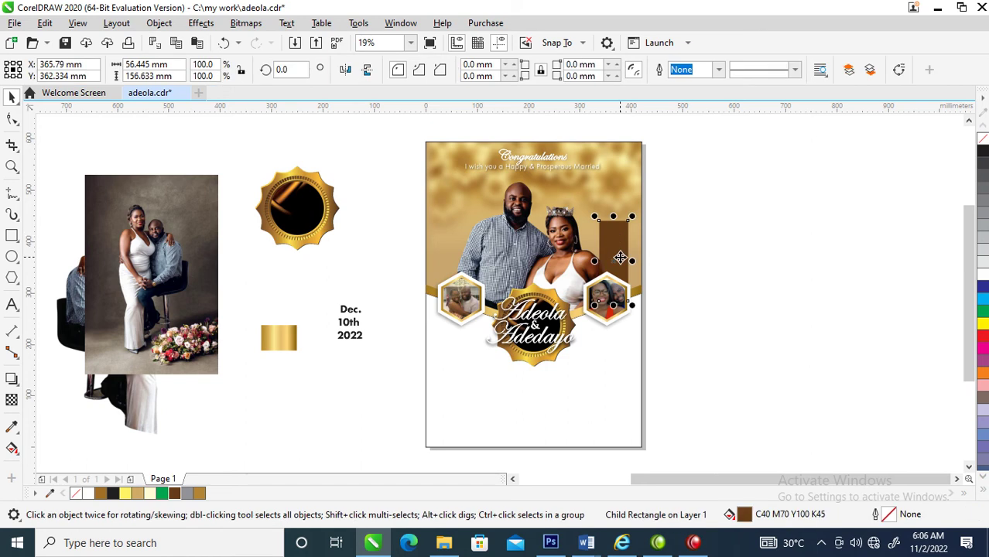
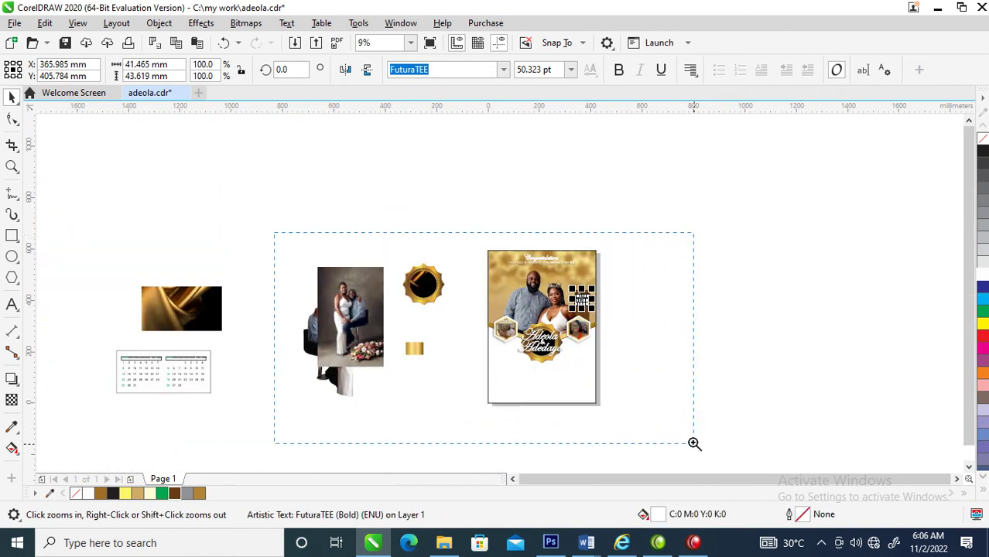
- Copy the two-month calendar into the poster's blank lower area and stretch it to about 366 mm wide
{"action": "scroll", "coordinate": [472, 429], "scroll_direction": "up", "scroll_amount": 1}
{"action": "left_click_drag", "start_coordinate": [49, 327], "coordinate": [653, 348]}
{"action": "right_click", "coordinate": [653, 348]}
{"action": "key", "text": "Escape"}
{"action": "key", "text": "z"}
{"action": "left_click_drag", "start_coordinate": [426, 243], "coordinate": [751, 437]}
{"action": "left_click_drag", "start_coordinate": [632, 238], "coordinate": [626, 251]}
{"action": "left_click_drag", "start_coordinate": [602, 311], "coordinate": [628, 308]}
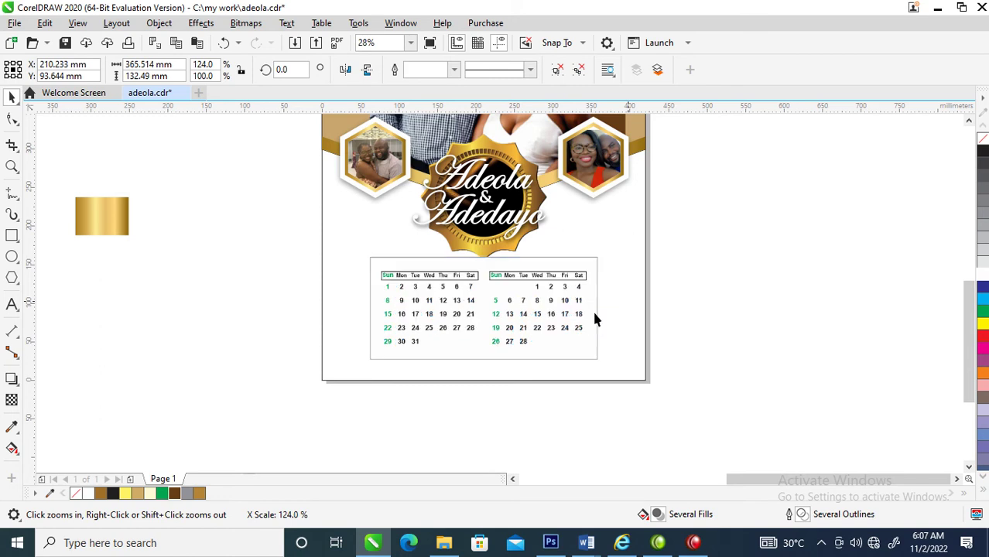
{"action": "left_click_drag", "start_coordinate": [549, 301], "coordinate": [547, 307]}
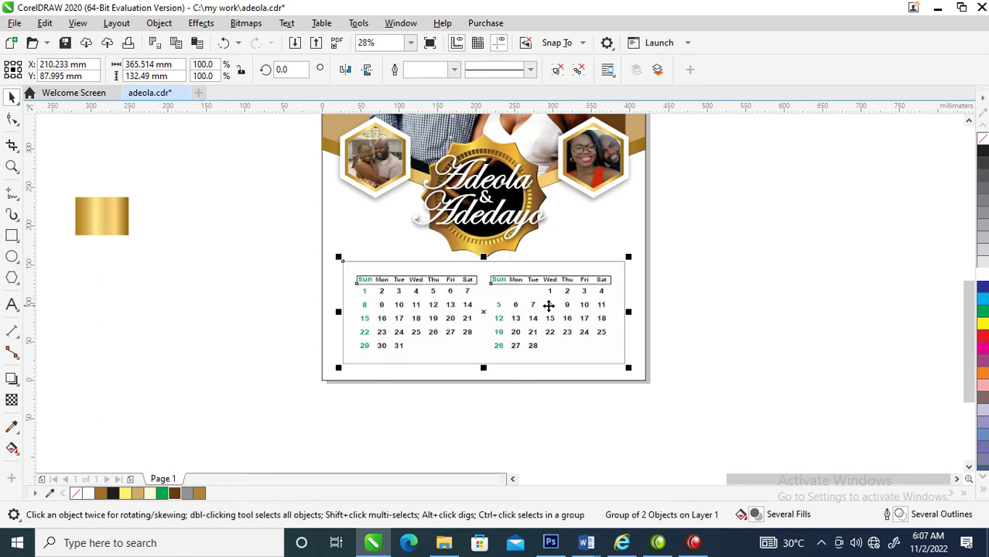
- Add the two-line text "2022" / "CALENDAR" in the blank area between the left hexagon photo and the calendar
{"action": "scroll", "coordinate": [548, 305], "scroll_direction": "down", "scroll_amount": 3}
{"action": "scroll", "coordinate": [548, 305], "scroll_direction": "down", "scroll_amount": 3}
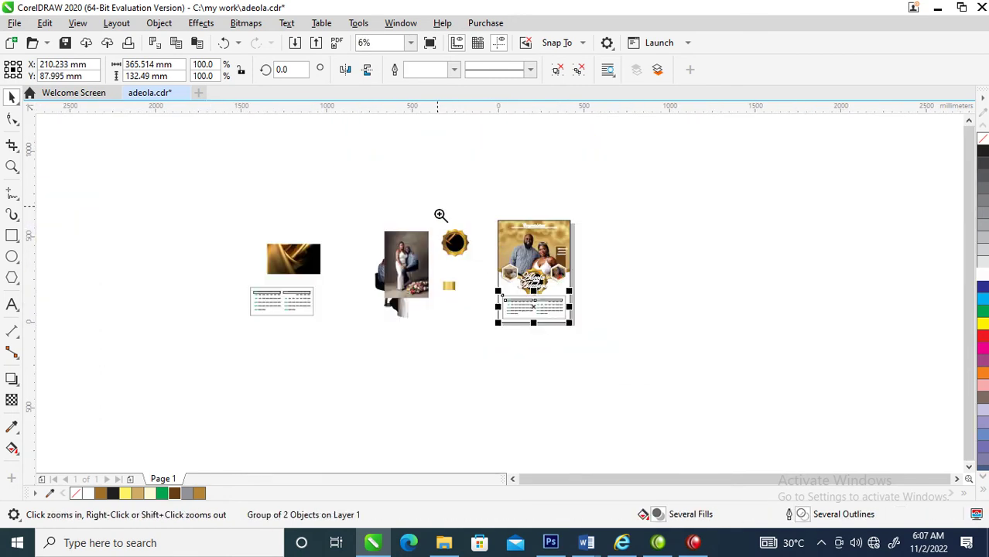
{"action": "left_click_drag", "start_coordinate": [638, 334], "coordinate": [630, 334]}
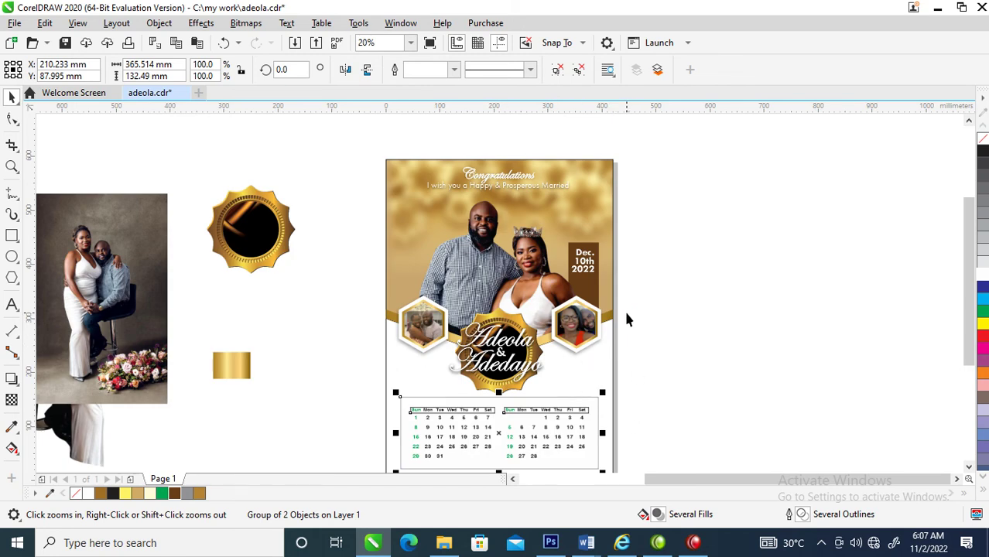
{"action": "scroll", "coordinate": [627, 320], "scroll_direction": "down", "scroll_amount": 2}
{"action": "left_click_drag", "start_coordinate": [676, 400], "coordinate": [673, 399]}
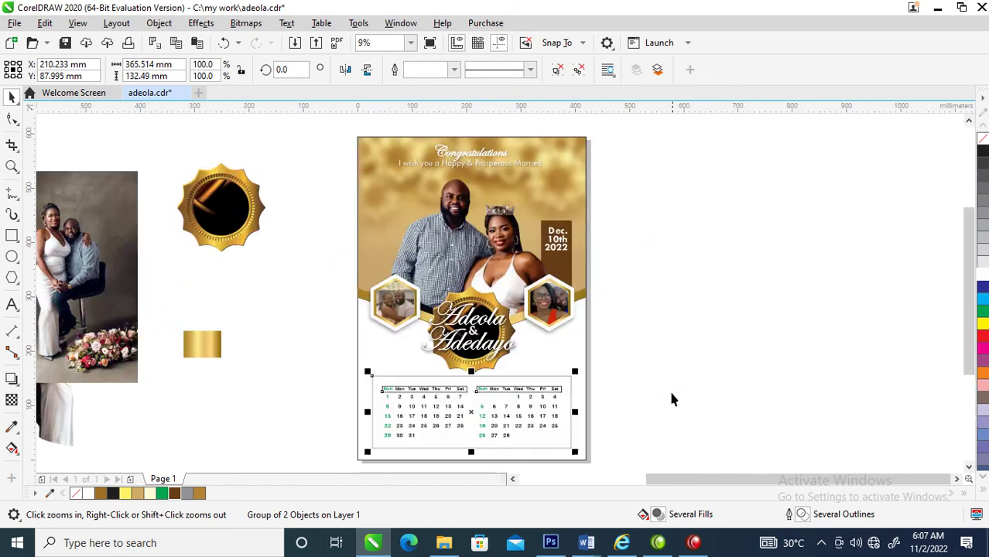
{"action": "left_click_drag", "start_coordinate": [496, 348], "coordinate": [625, 402]}
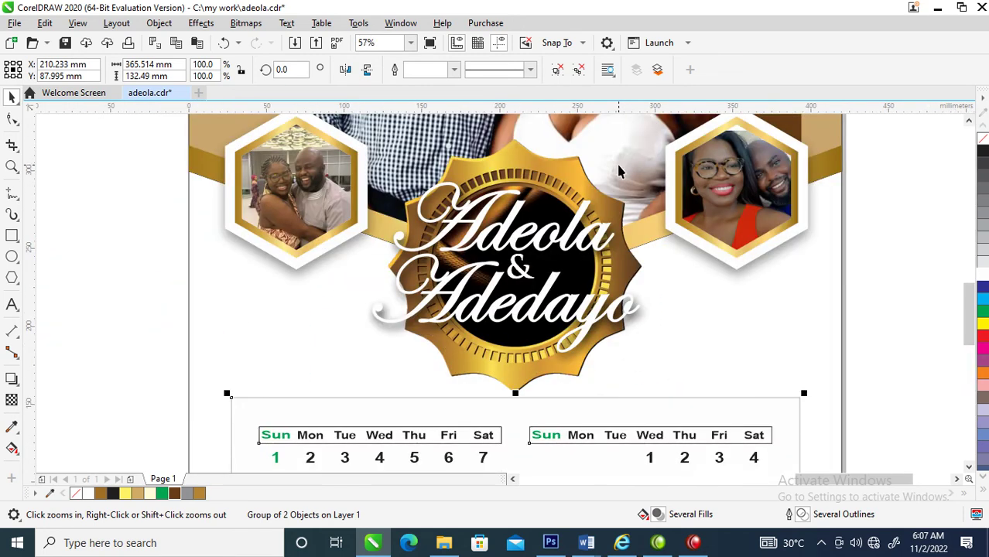
{"action": "key", "text": "F8"}
{"action": "left_click", "coordinate": [250, 325]}
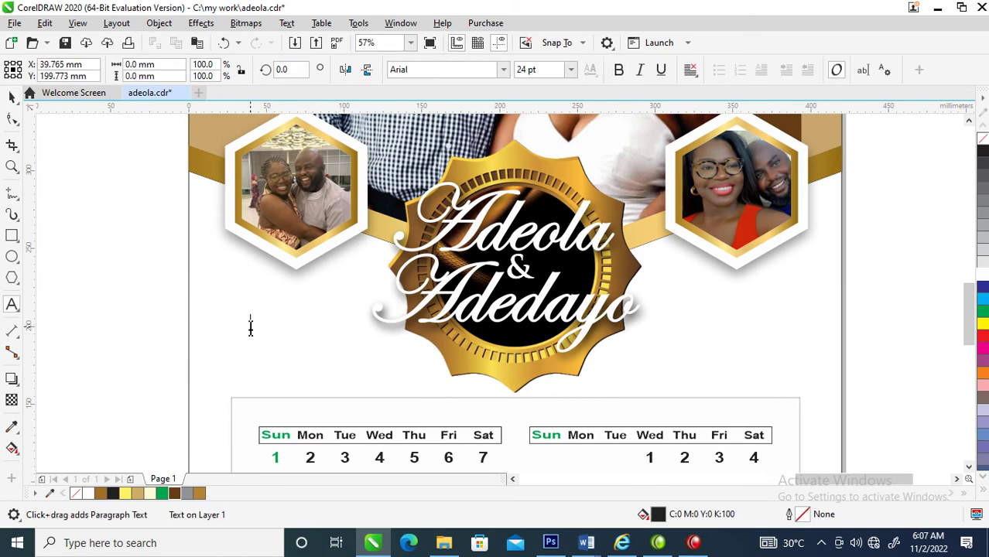
{"action": "type", "text": "202"}
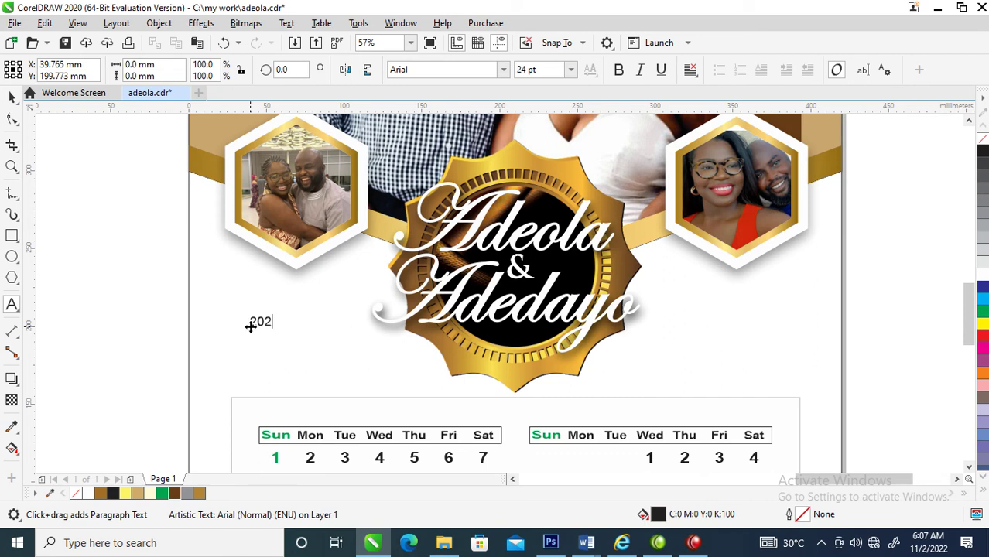
{"action": "type", "text": "2"}
{"action": "key", "text": "Return"}
{"action": "type", "text": "CALENDAR"}
{"action": "key", "text": "ctrl+space"}
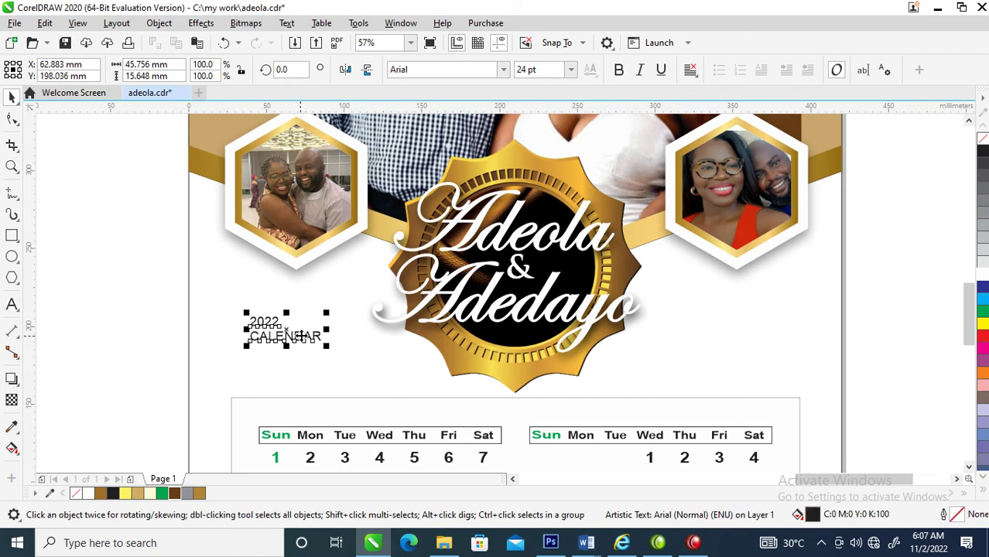
- Enlarge "2022" to about 97 mm wide above a separate "CALENDAR" line and set both in FuturaTEE
{"action": "left_click_drag", "start_coordinate": [306, 336], "coordinate": [395, 299]}
{"action": "left_click", "coordinate": [295, 366]}
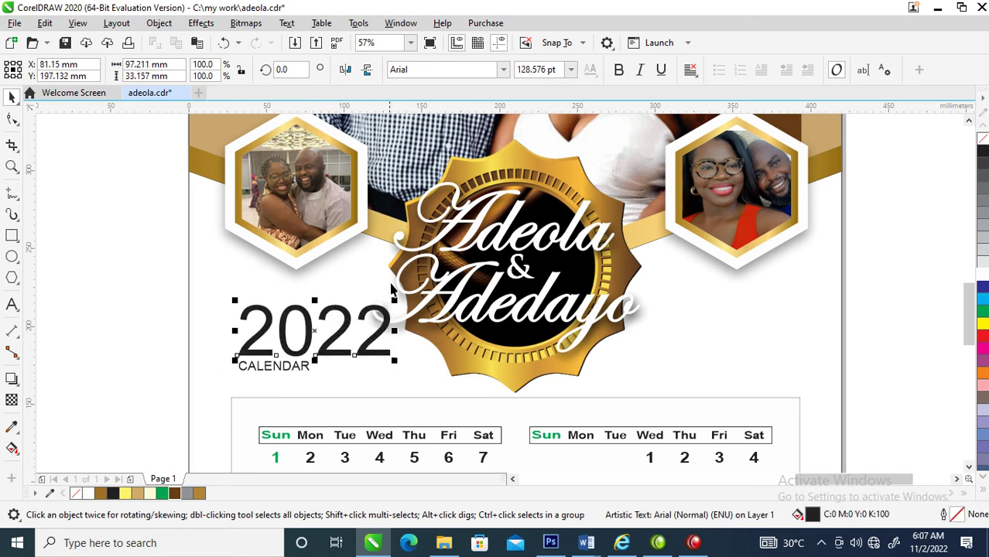
{"action": "left_click", "coordinate": [503, 69]}
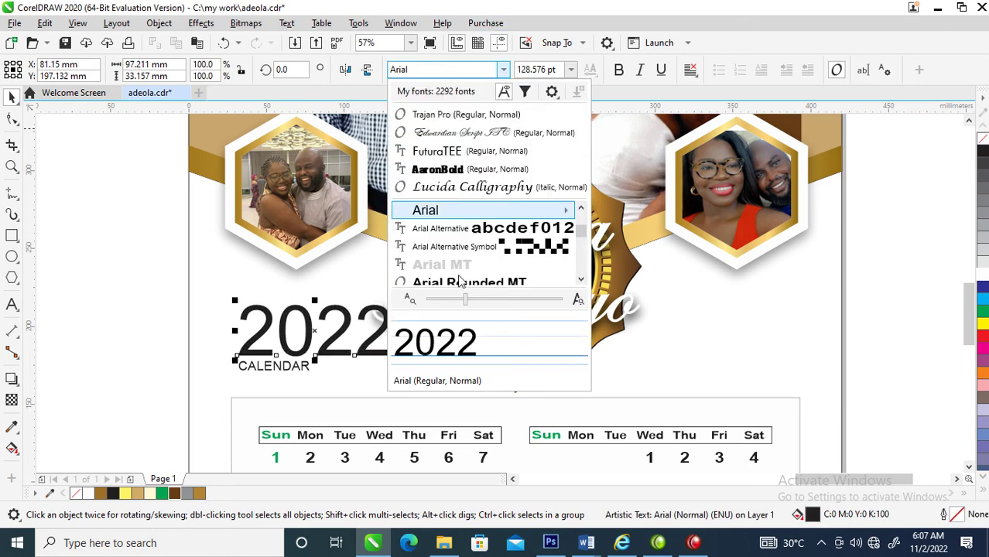
{"action": "key", "text": "Escape"}
{"action": "left_click", "coordinate": [285, 370]}
{"action": "left_click", "coordinate": [503, 69]}
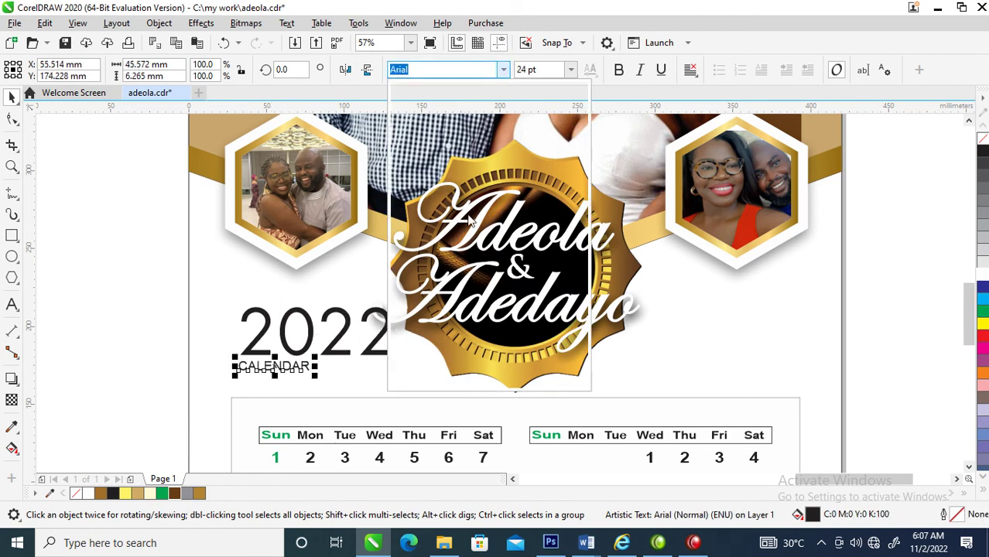
{"action": "left_click", "coordinate": [437, 114]}
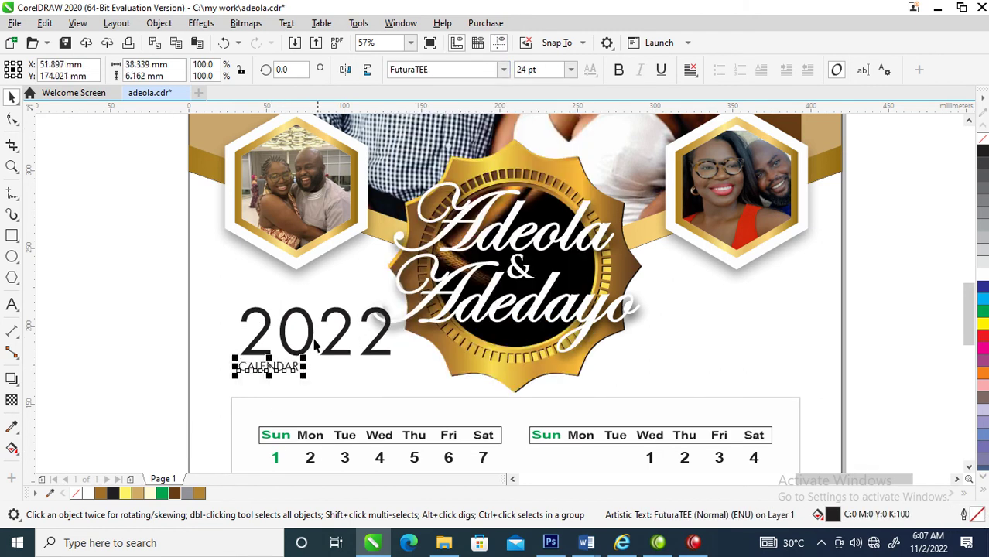
- Split "2022" into separate digits and stagger them, with "22" lower than "20" and "CALENDAR" tucked under "20"
{"action": "left_click_drag", "start_coordinate": [333, 352], "coordinate": [319, 334]}
{"action": "left_click_drag", "start_coordinate": [381, 305], "coordinate": [294, 304]}
{"action": "left_click", "coordinate": [320, 288], "text": "shift"}
{"action": "mouse_move", "coordinate": [295, 369]}
{"action": "left_mouse_down"}
{"action": "mouse_move", "coordinate": [290, 336]}
{"action": "mouse_move", "coordinate": [298, 362]}
{"action": "left_mouse_up"}
{"action": "key", "text": "alt+space"}
{"action": "left_click", "coordinate": [258, 284]}
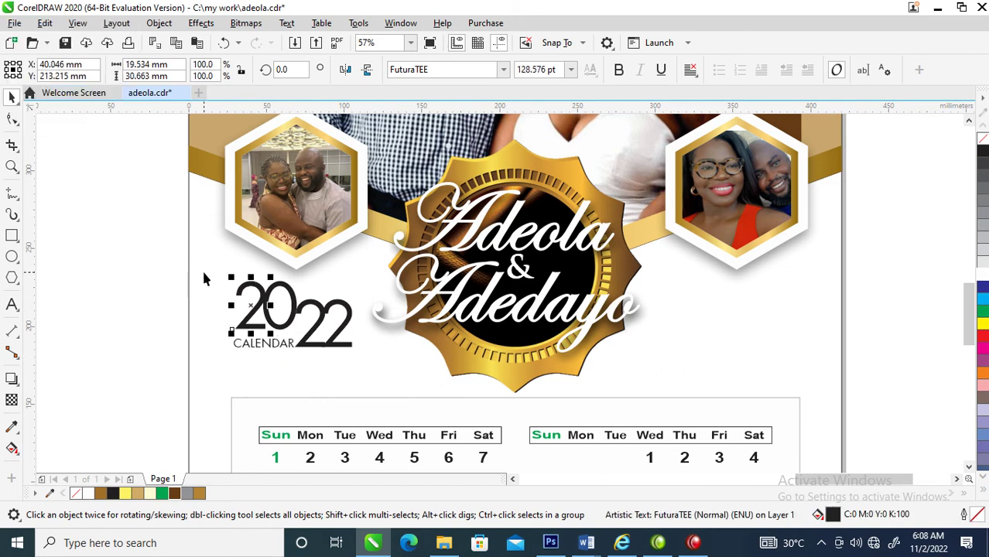
- Move the whole 2022 calendar lettering slightly down and fill it green
{"action": "left_click_drag", "start_coordinate": [198, 274], "coordinate": [383, 383]}
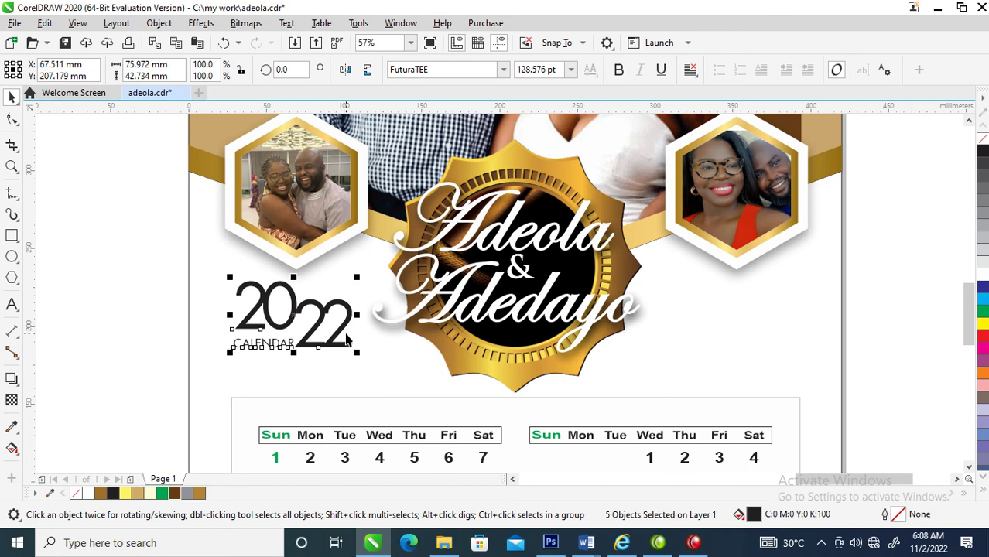
{"action": "left_click_drag", "start_coordinate": [337, 337], "coordinate": [343, 356]}
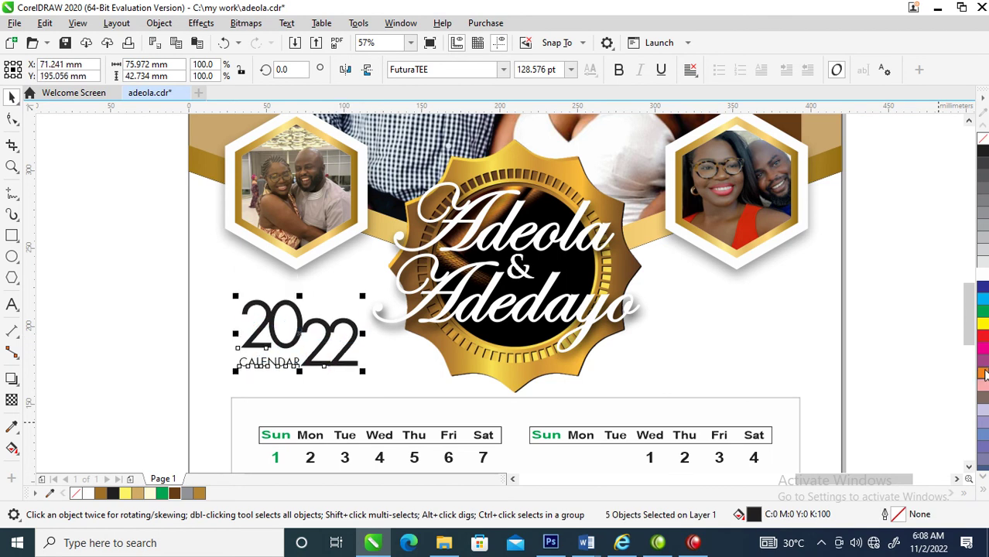
{"action": "left_click", "coordinate": [981, 312]}
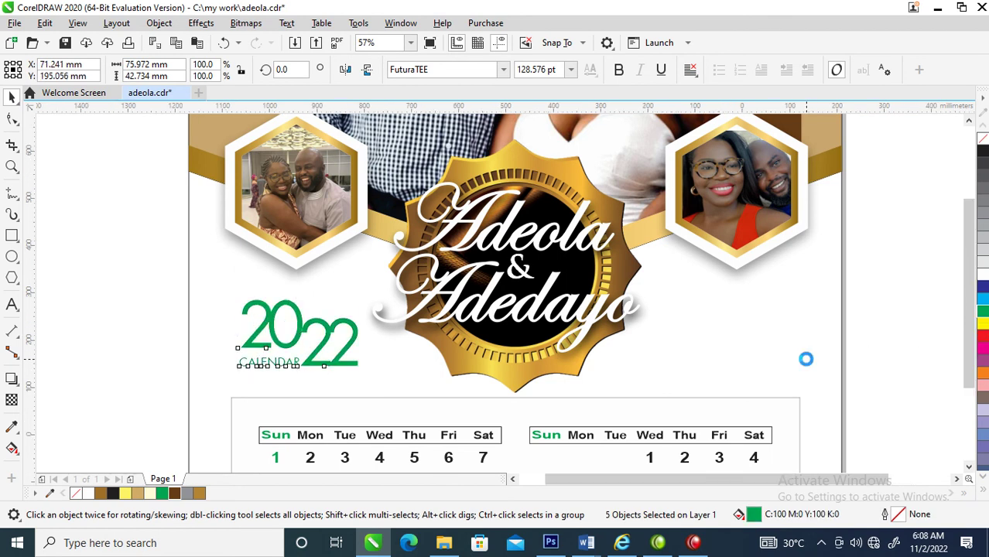
{"action": "scroll", "coordinate": [806, 356], "scroll_direction": "down", "scroll_amount": 3}
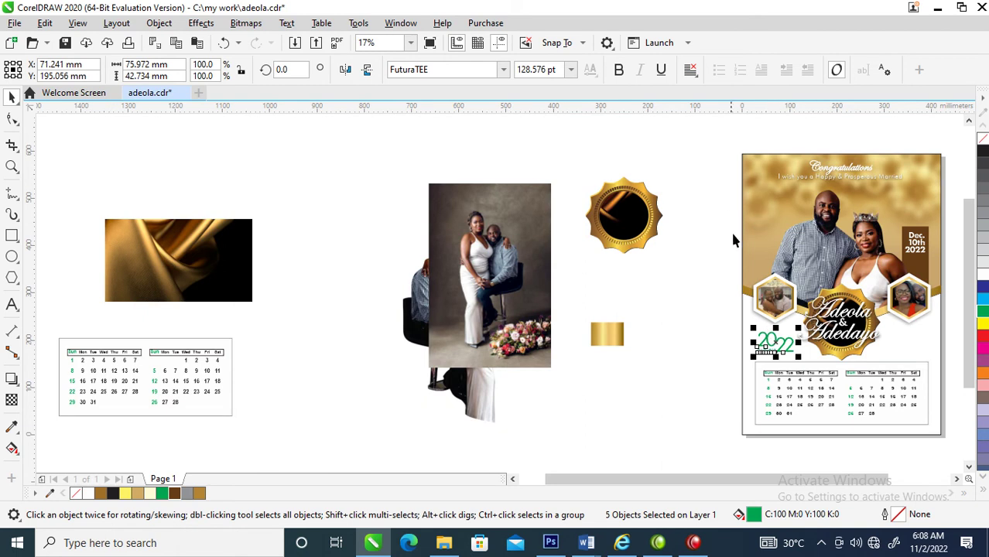
{"action": "key", "text": "z"}
{"action": "left_click_drag", "start_coordinate": [719, 148], "coordinate": [934, 431]}
{"action": "key", "text": "space"}
{"action": "left_click", "coordinate": [586, 224]}
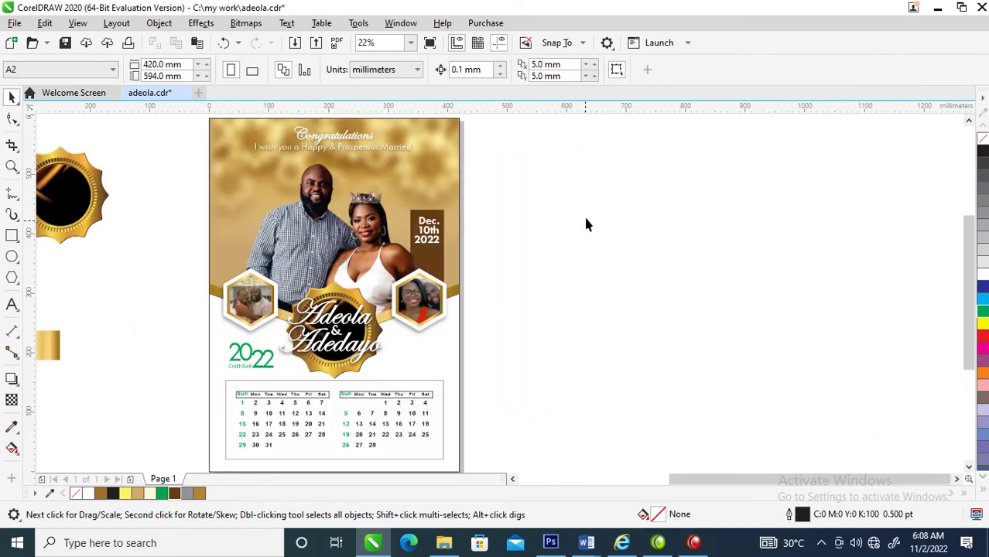
- Move the gold fabric image into the empty workspace to the right of the poster, leaving room between them
{"action": "scroll", "coordinate": [547, 261], "scroll_direction": "down", "scroll_amount": 2}
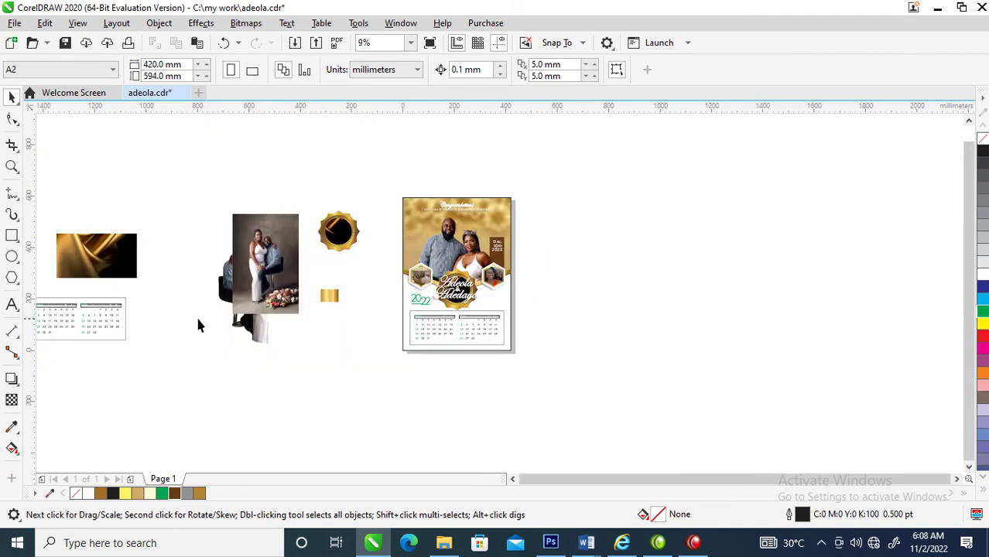
{"action": "left_click_drag", "start_coordinate": [108, 258], "coordinate": [657, 206]}
{"action": "key", "text": "z"}
{"action": "left_click_drag", "start_coordinate": [379, 165], "coordinate": [637, 296]}
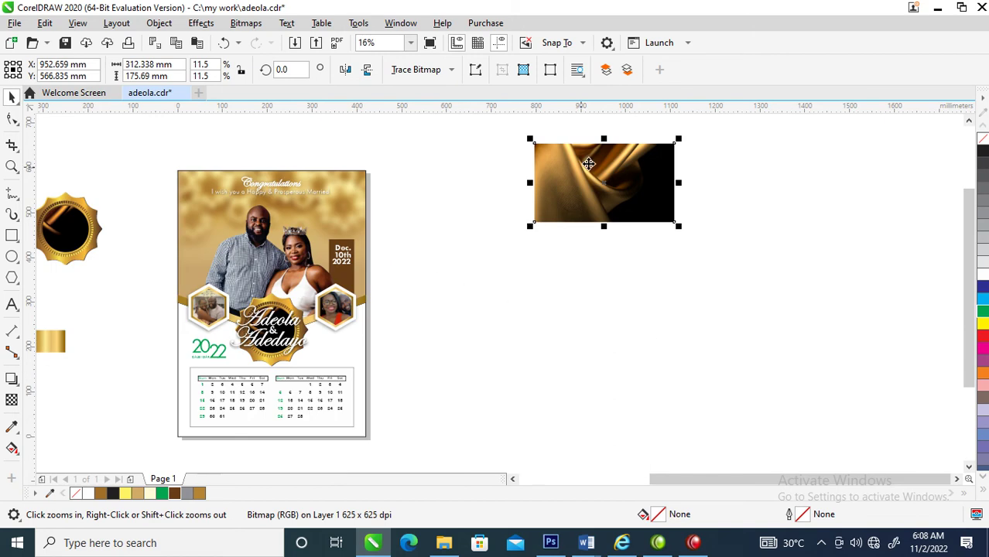
{"action": "key", "text": "space"}
{"action": "left_click_drag", "start_coordinate": [597, 166], "coordinate": [694, 194]}
- Duplicate the complete poster to the right of the page and place the gold fabric image beside the copy
{"action": "left_click", "coordinate": [157, 151]}
{"action": "left_click_drag", "start_coordinate": [409, 424], "coordinate": [453, 464]}
{"action": "left_click_drag", "start_coordinate": [288, 298], "coordinate": [512, 286]}
{"action": "left_click_drag", "start_coordinate": [743, 186], "coordinate": [748, 240]}
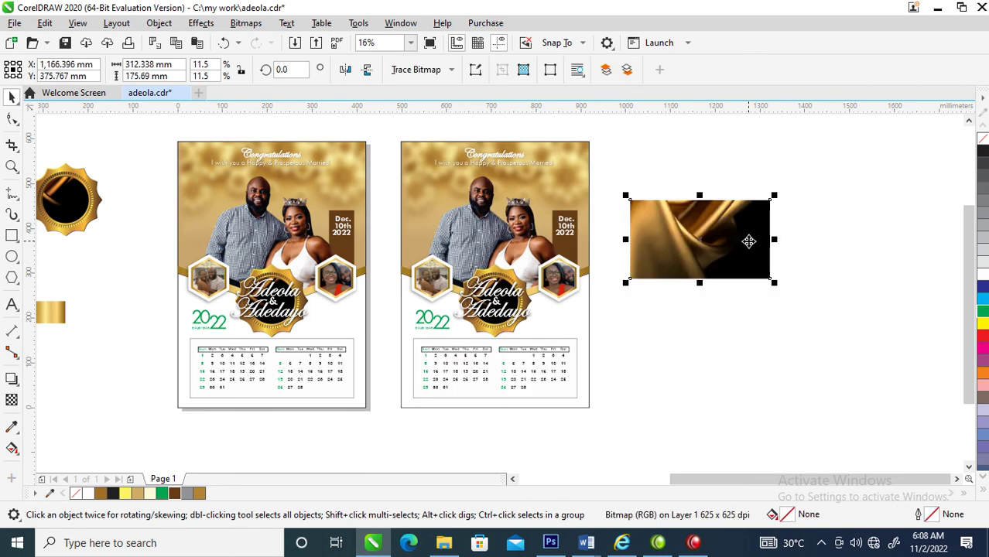
- Convert the gold fabric image to a 300 dpi Grayscale (8-bit) bitmap
{"action": "left_click", "coordinate": [246, 23]}
{"action": "left_click", "coordinate": [666, 370]}
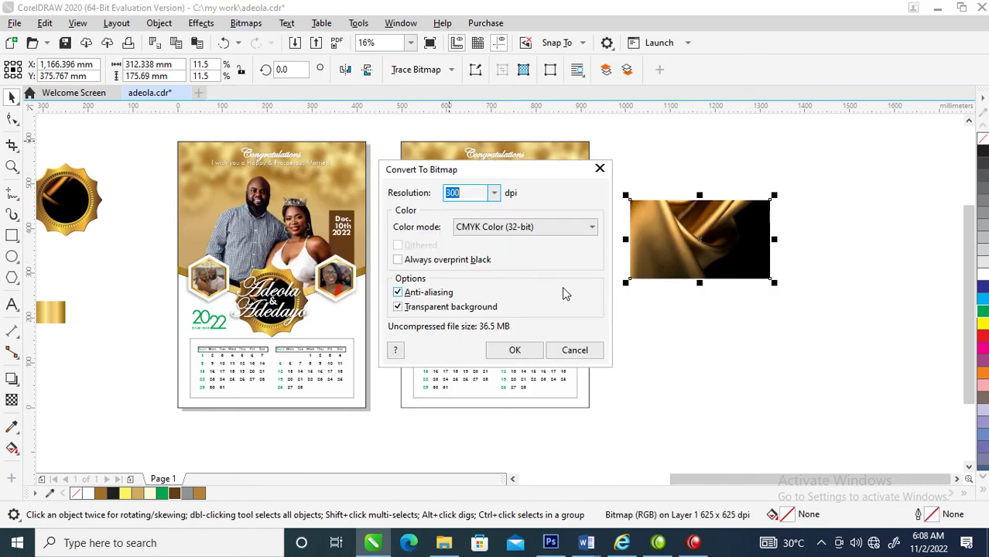
{"action": "left_click", "coordinate": [584, 228]}
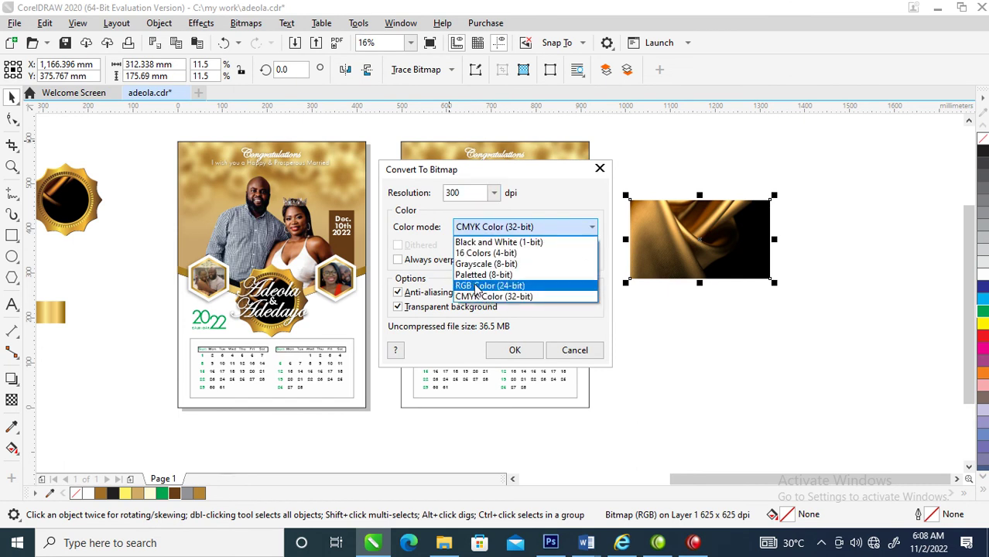
{"action": "left_click", "coordinate": [488, 264]}
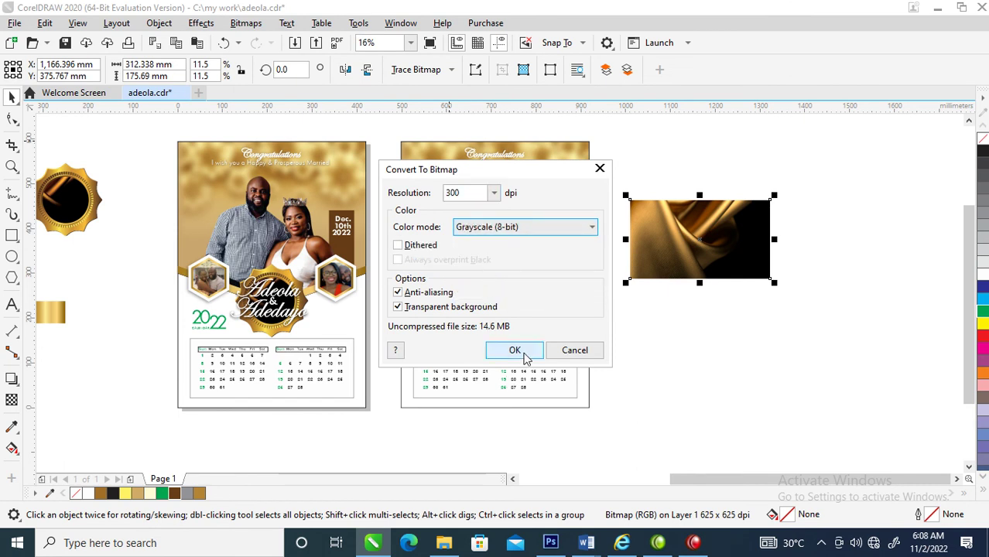
{"action": "left_click", "coordinate": [520, 352]}
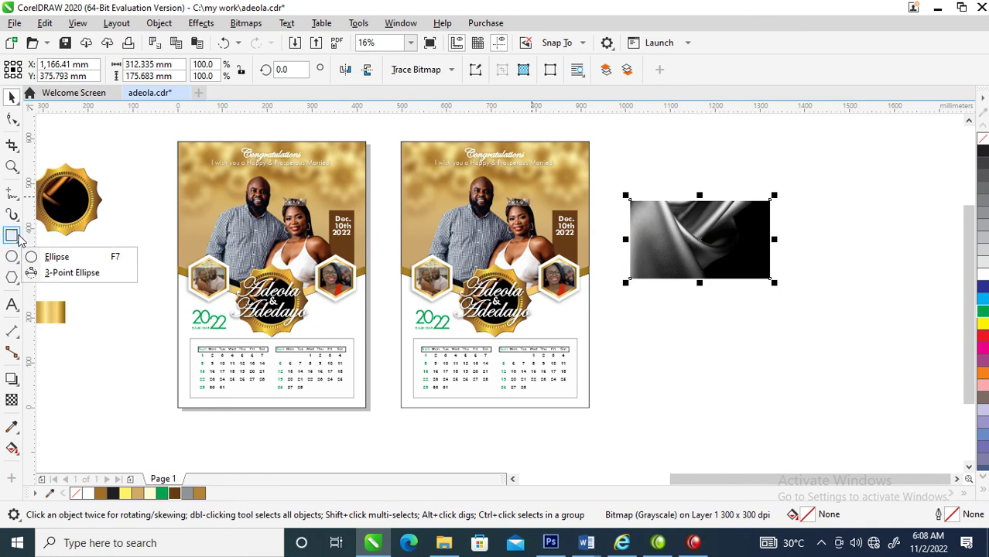
- Draw a rectangle about 308 × 167 mm over the grayscale fabric image and fill it green
{"action": "left_click", "coordinate": [63, 235]}
{"action": "mouse_move", "coordinate": [633, 203]}
{"action": "left_mouse_down"}
{"action": "mouse_move", "coordinate": [788, 279]}
{"action": "mouse_move", "coordinate": [774, 279]}
{"action": "left_mouse_up"}
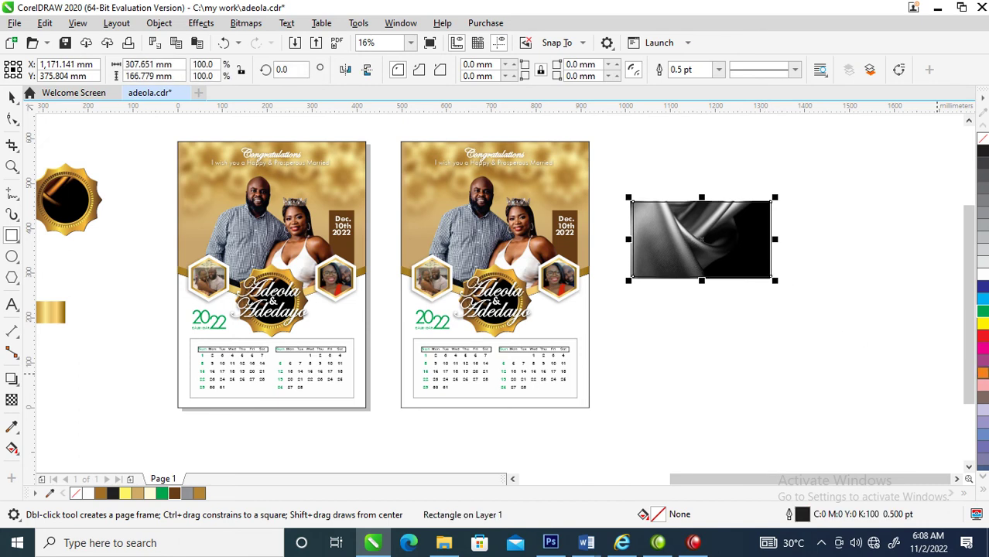
{"action": "key", "text": "space"}
{"action": "left_click", "coordinate": [982, 316]}
{"action": "left_click", "coordinate": [981, 319]}
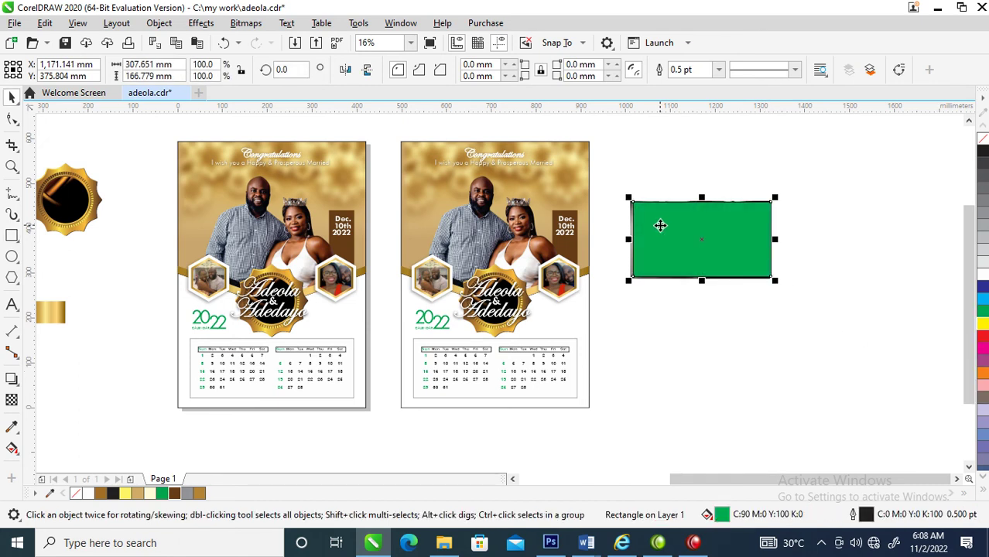
- Give the green rectangle a uniform transparency of 50 in Subtract mode and stack a duplicate of it in place
{"action": "left_click", "coordinate": [11, 401]}
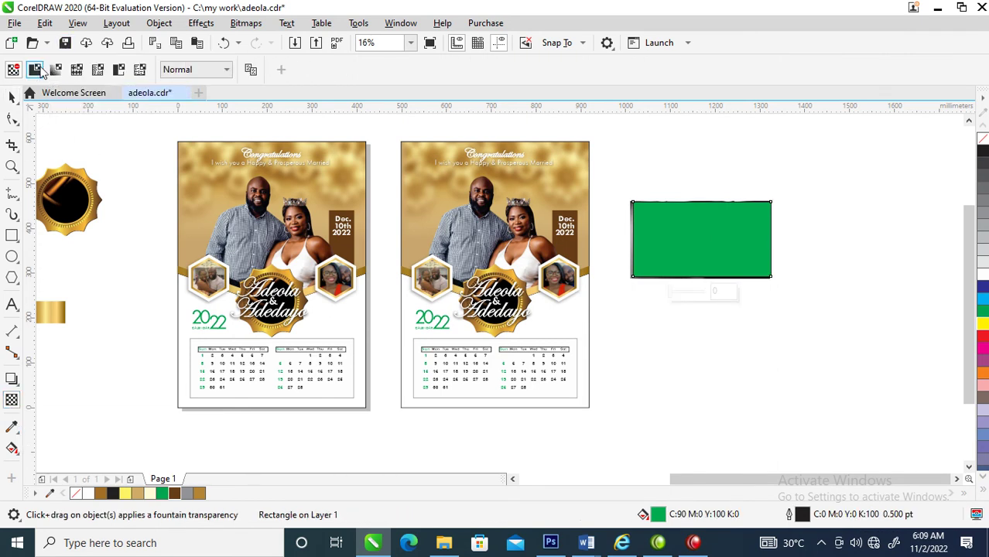
{"action": "left_click", "coordinate": [35, 70]}
{"action": "left_click", "coordinate": [227, 71]}
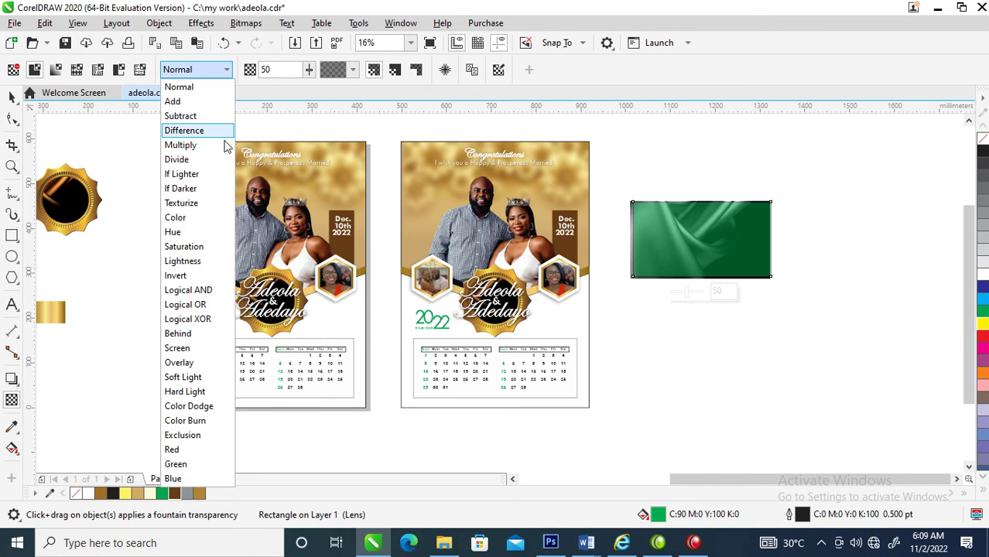
{"action": "left_click", "coordinate": [188, 120]}
{"action": "left_click", "coordinate": [228, 70]}
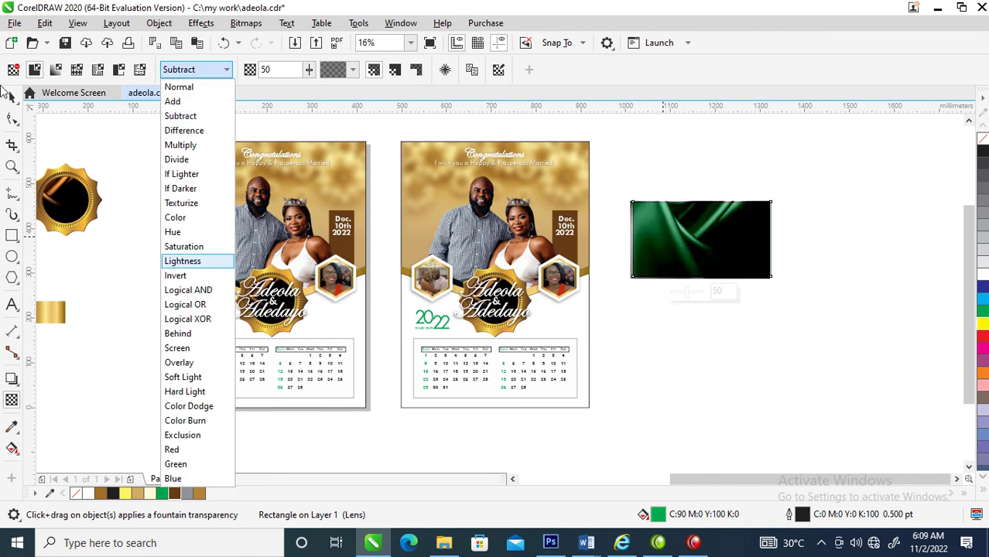
{"action": "left_click", "coordinate": [12, 97]}
{"action": "left_click", "coordinate": [12, 95]}
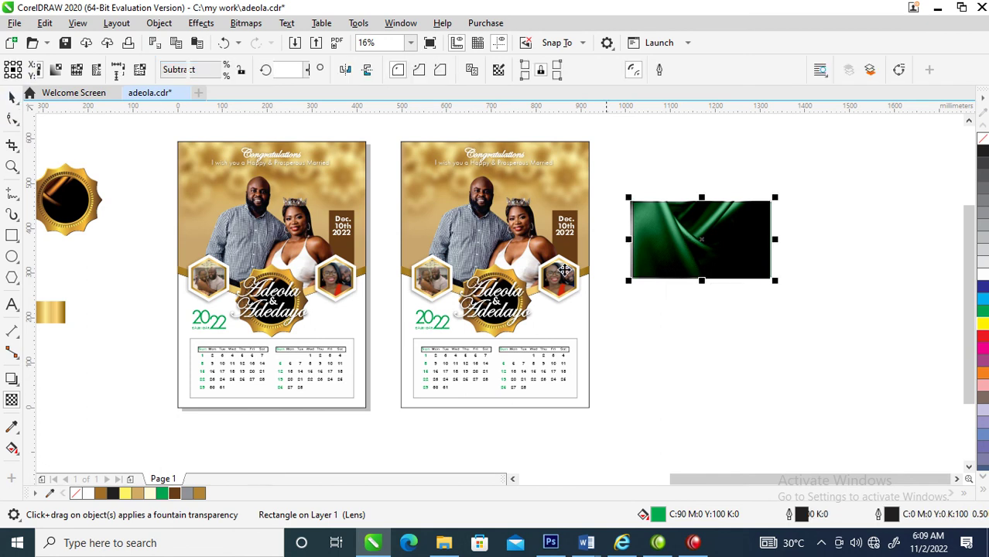
{"action": "left_click_drag", "start_coordinate": [691, 253], "coordinate": [707, 255]}
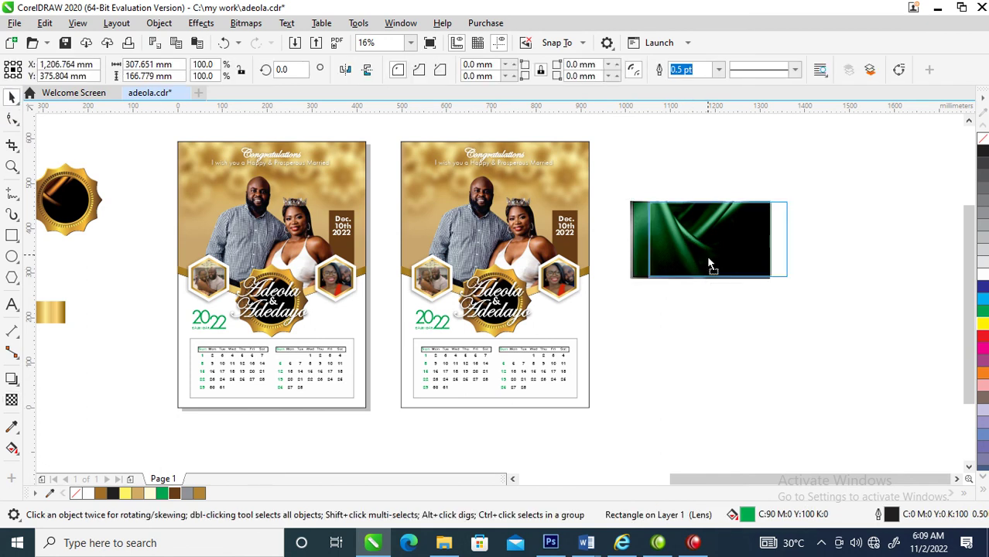
{"action": "left_click", "coordinate": [637, 206], "text": "shift"}
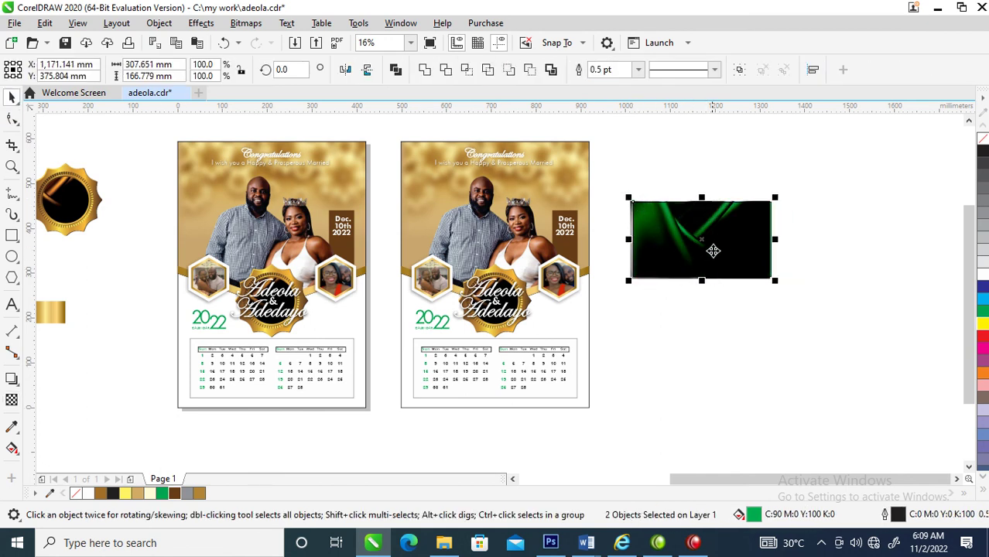
- Convert the grayscale fabric image and its two green overlays into a single 300 dpi RGB Color (24-bit) bitmap
{"action": "left_click_drag", "start_coordinate": [843, 177], "coordinate": [614, 342]}
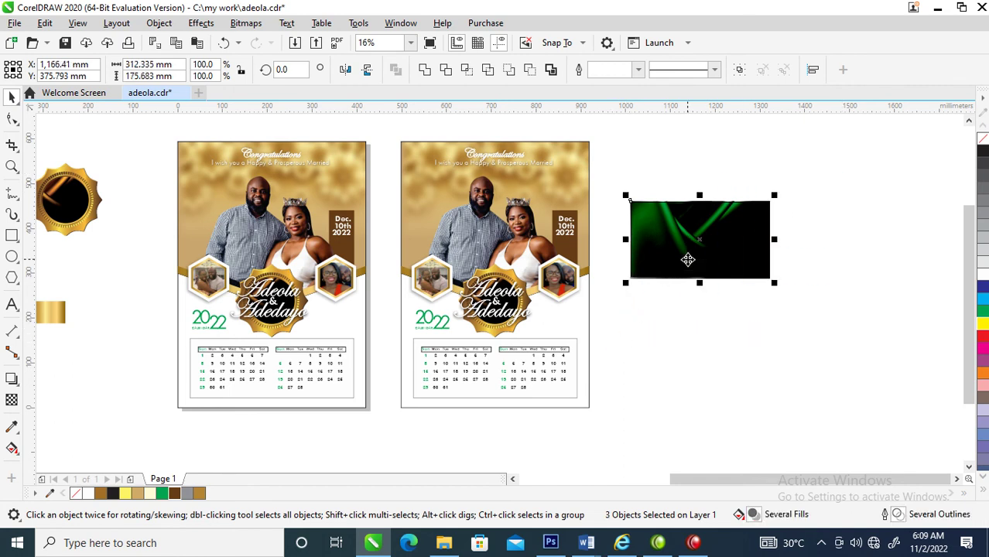
{"action": "key", "text": "alt+b"}
{"action": "key", "text": "Return"}
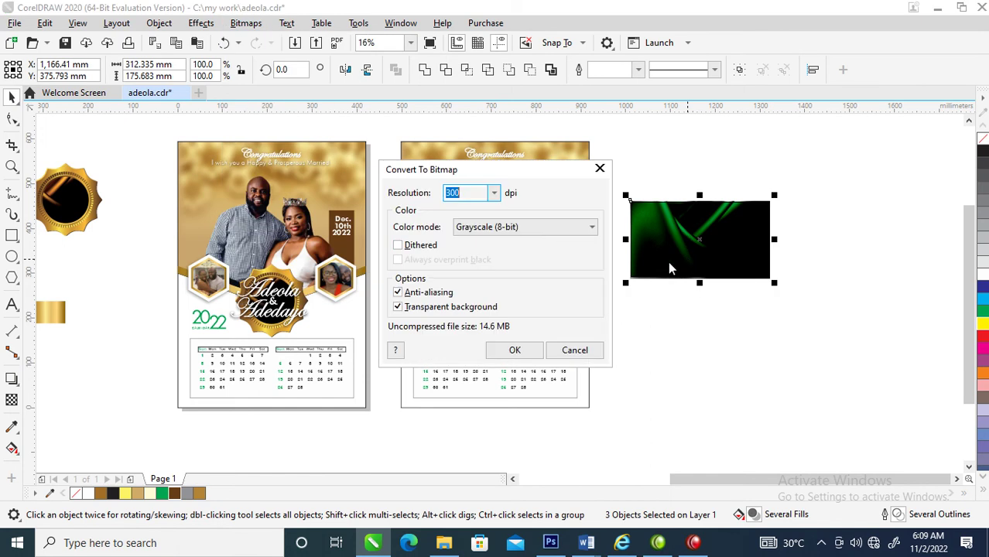
{"action": "left_click", "coordinate": [587, 228]}
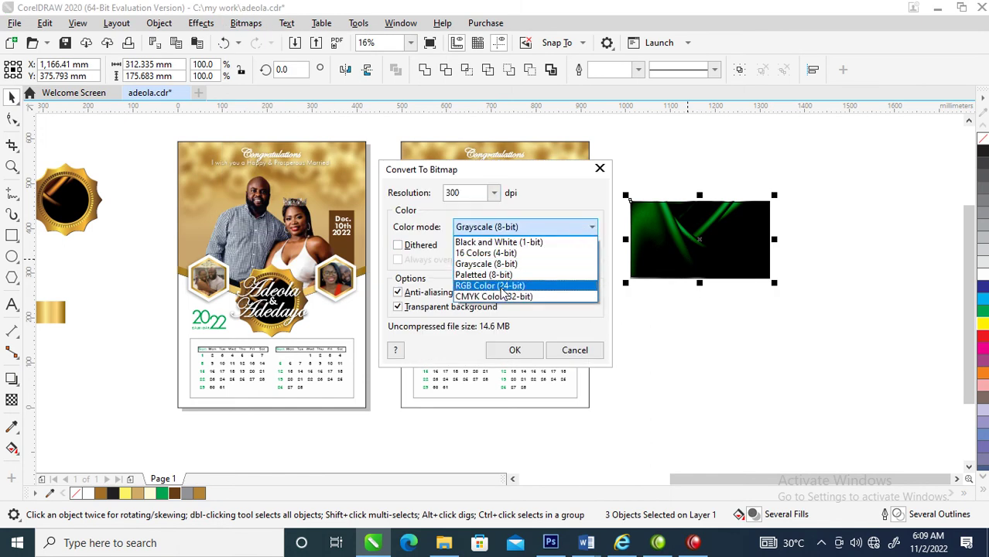
{"action": "left_click", "coordinate": [503, 287]}
{"action": "left_click", "coordinate": [515, 350]}
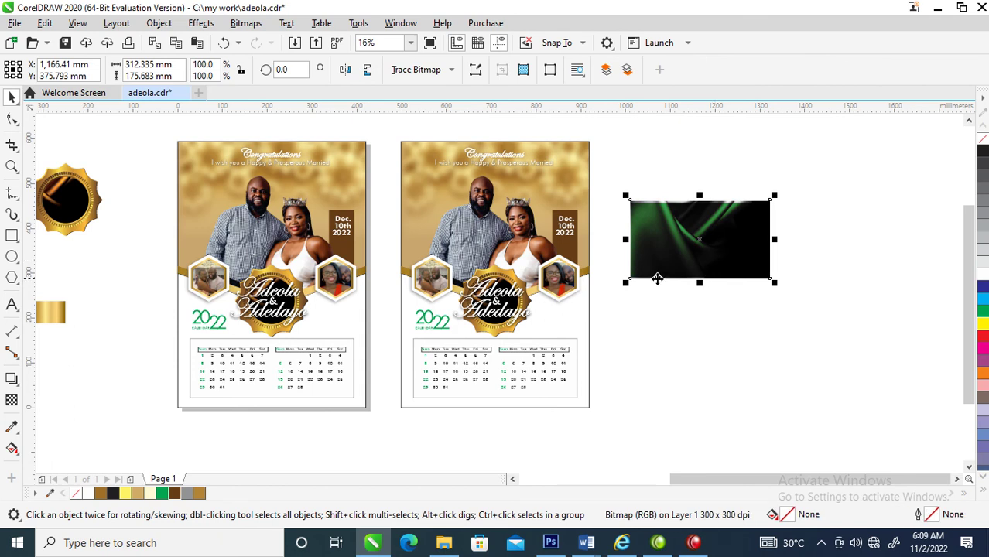
- Delete the gold background shape containing the couple photo from the poster copy
{"action": "left_click", "coordinate": [568, 184]}
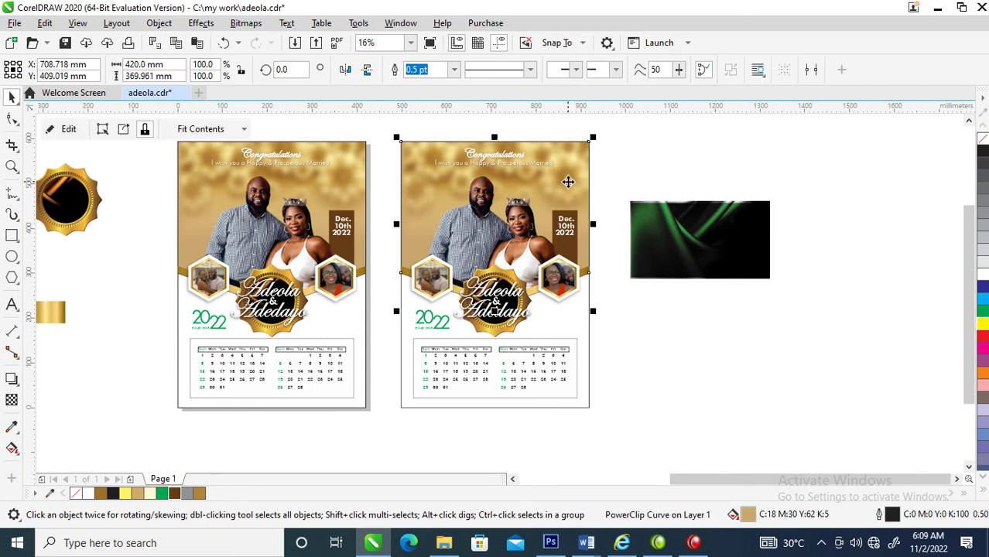
{"action": "key", "text": "Delete"}
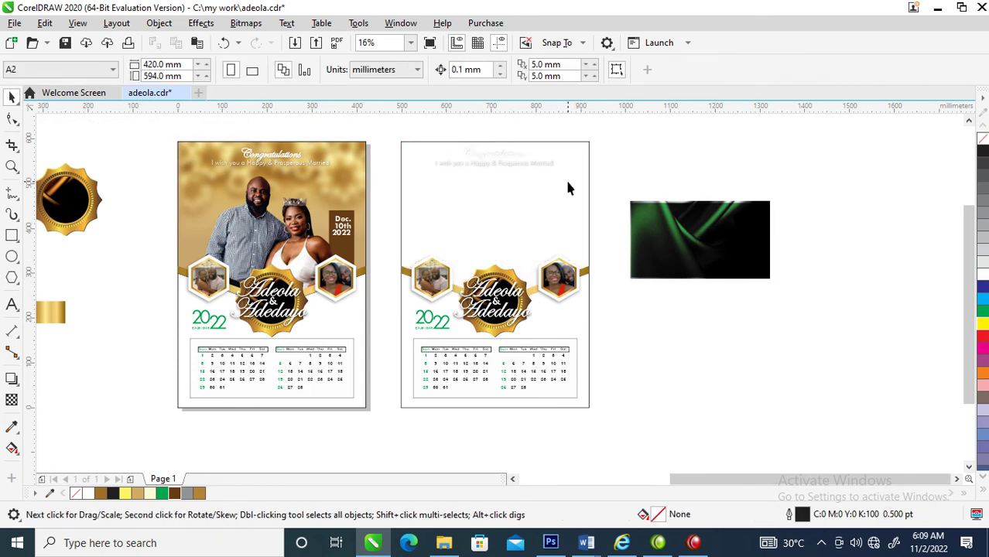
{"action": "left_click", "coordinate": [586, 275]}
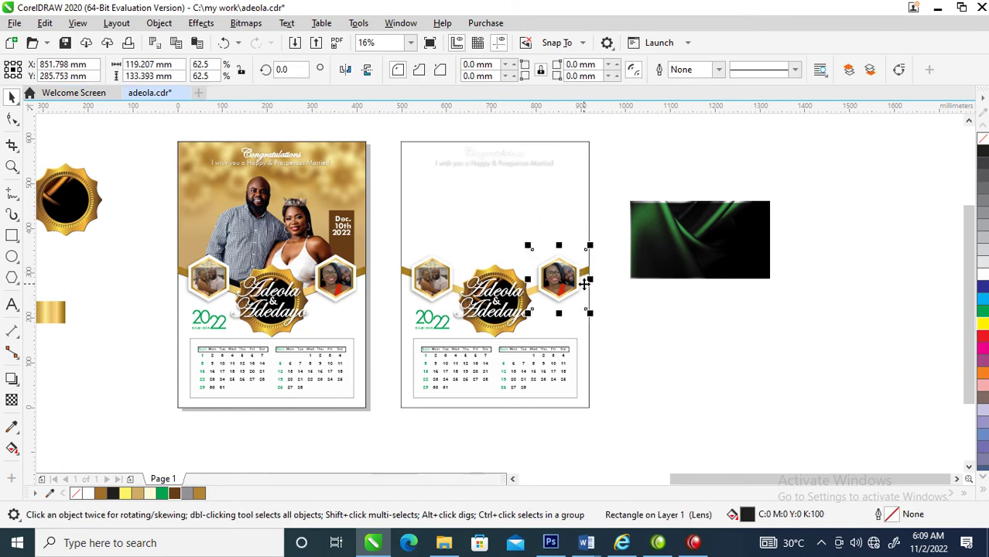
{"action": "key", "text": "Delete"}
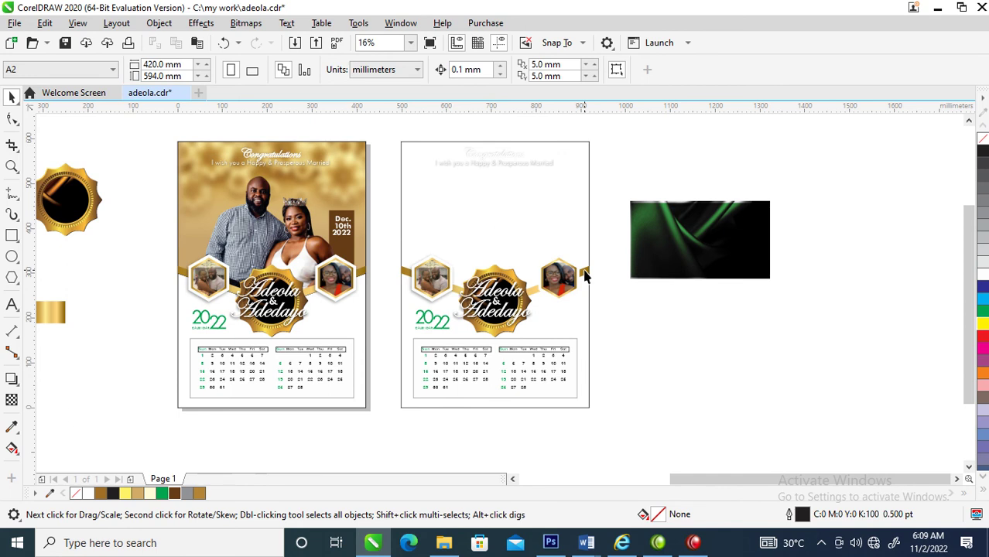
{"action": "key", "text": "ctrl+z"}
- Remove the gold band from the poster copy and create a light grey 420 × 314.5 mm rectangle from its page outline, aligned to the upper edge
{"action": "left_click", "coordinate": [403, 269]}
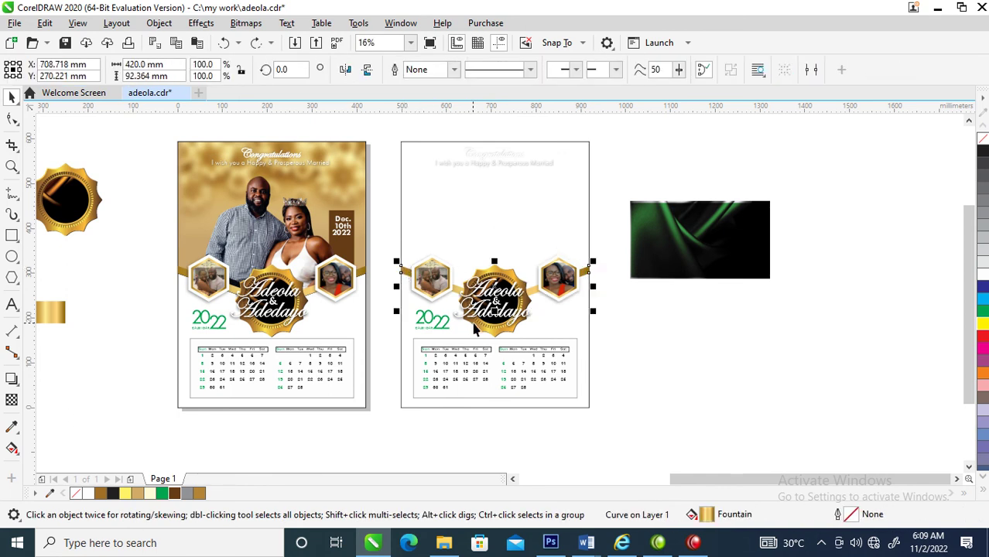
{"action": "left_click", "coordinate": [541, 234]}
{"action": "left_click", "coordinate": [523, 407]}
{"action": "left_click_drag", "start_coordinate": [494, 414], "coordinate": [509, 314]}
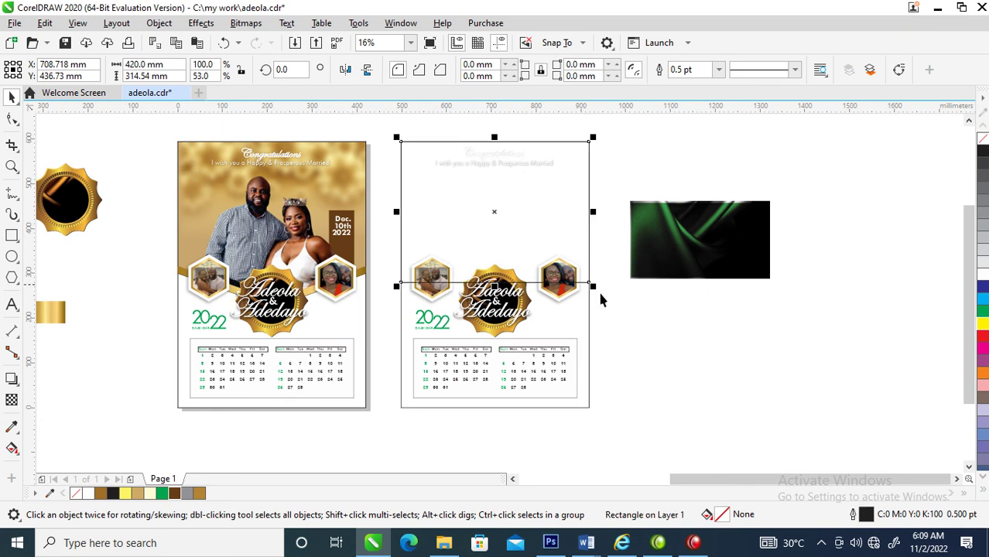
{"action": "left_click", "coordinate": [983, 264]}
- Fade the green fabric bitmap out downwards with a fountain transparency and PowerClip it inside the light grey rectangle
{"action": "left_click_drag", "start_coordinate": [655, 244], "coordinate": [670, 201]}
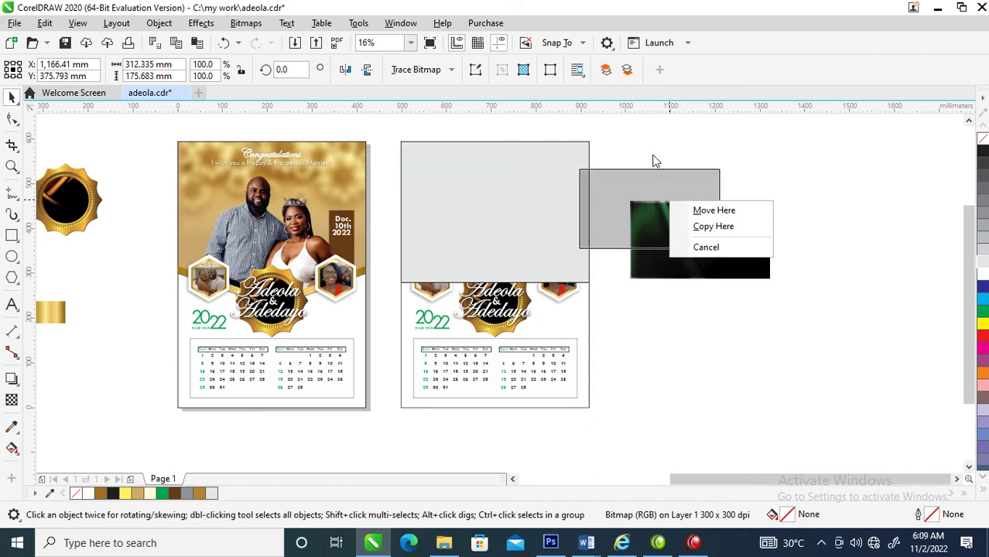
{"action": "left_click", "coordinate": [706, 247]}
{"action": "left_click_drag", "start_coordinate": [697, 232], "coordinate": [651, 174]}
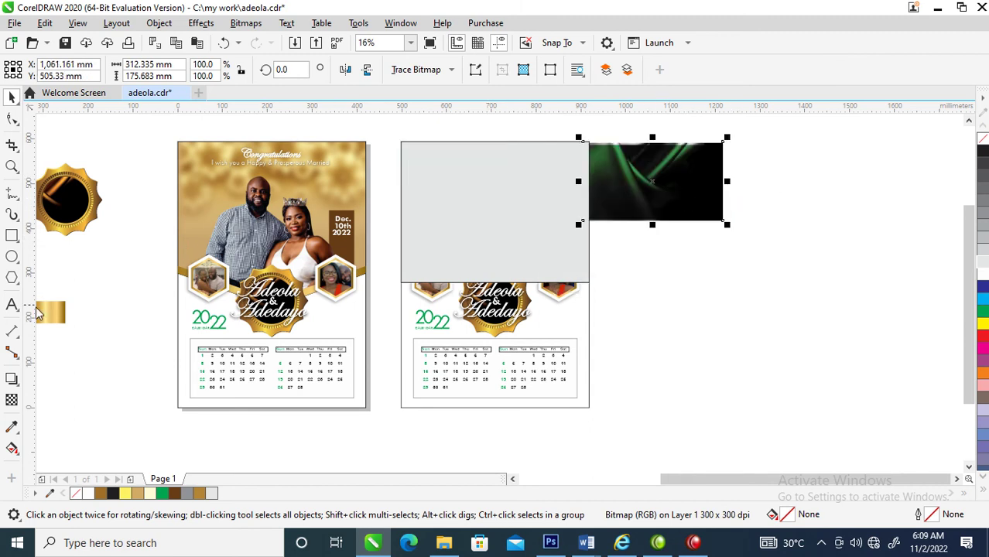
{"action": "left_click", "coordinate": [12, 400]}
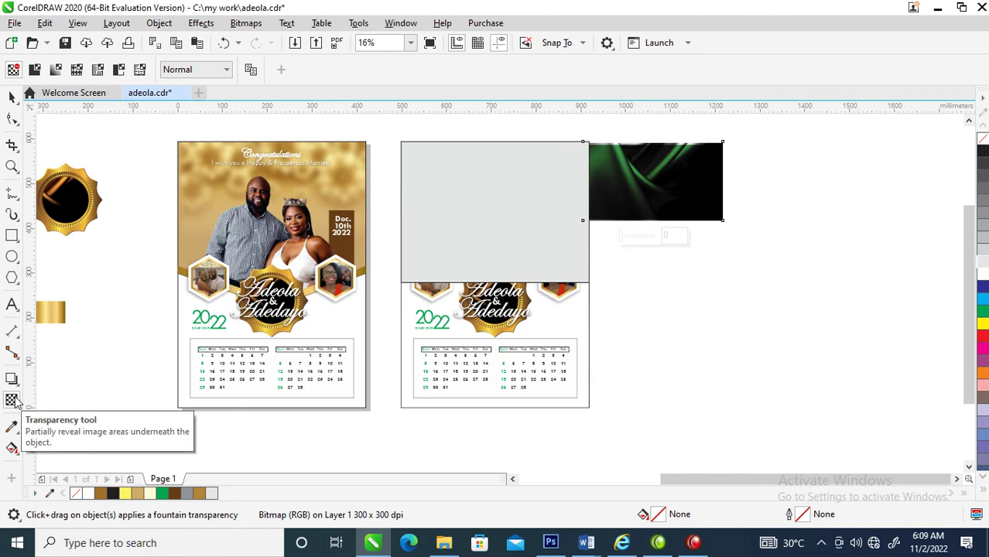
{"action": "left_click_drag", "start_coordinate": [662, 145], "coordinate": [549, 176]}
{"action": "key", "text": "space"}
{"action": "left_click", "coordinate": [606, 216]}
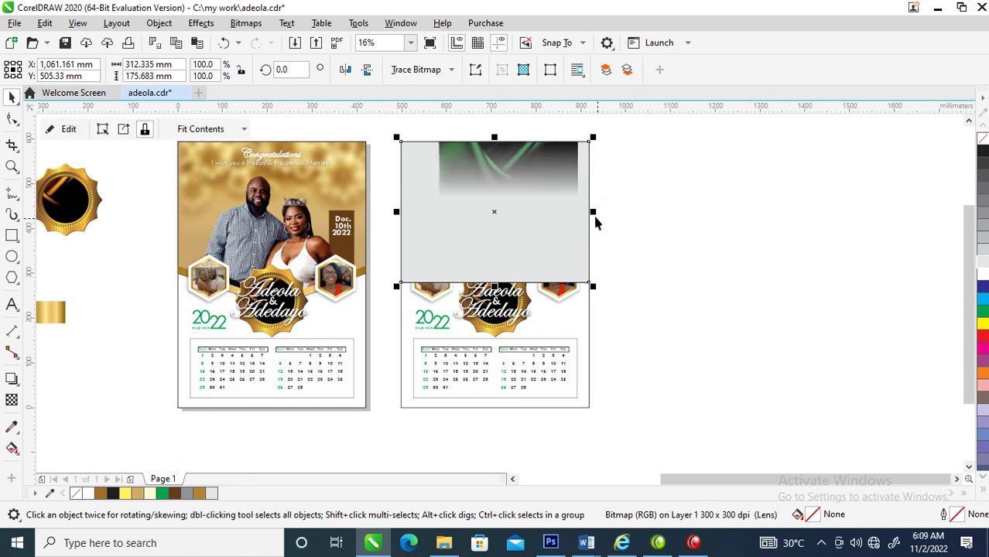
- Recolour the PowerClip rectangle to a light green fill of C22 M0 Y42 K0 by mixing in green and yellow
{"action": "left_click", "coordinate": [983, 279]}
{"action": "left_click", "coordinate": [983, 312], "text": "ctrl"}
{"action": "left_click", "coordinate": [983, 312], "text": "ctrl"}
{"action": "left_click", "coordinate": [983, 312], "text": "ctrl"}
{"action": "left_click", "coordinate": [983, 325], "text": "ctrl"}
{"action": "left_click", "coordinate": [983, 325], "text": "ctrl"}
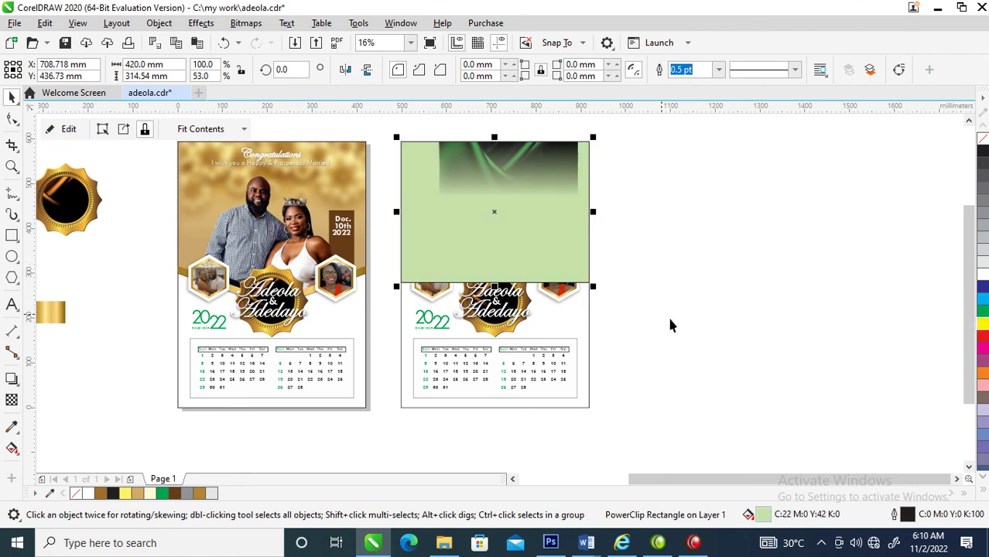
- Enlarge the clipped fabric bitmap to 143% and position it across the full width of the rectangle's upper part
{"action": "left_click", "coordinate": [513, 172], "text": "ctrl"}
{"action": "left_click_drag", "start_coordinate": [582, 216], "coordinate": [616, 239]}
{"action": "left_click_drag", "start_coordinate": [541, 158], "coordinate": [530, 193]}
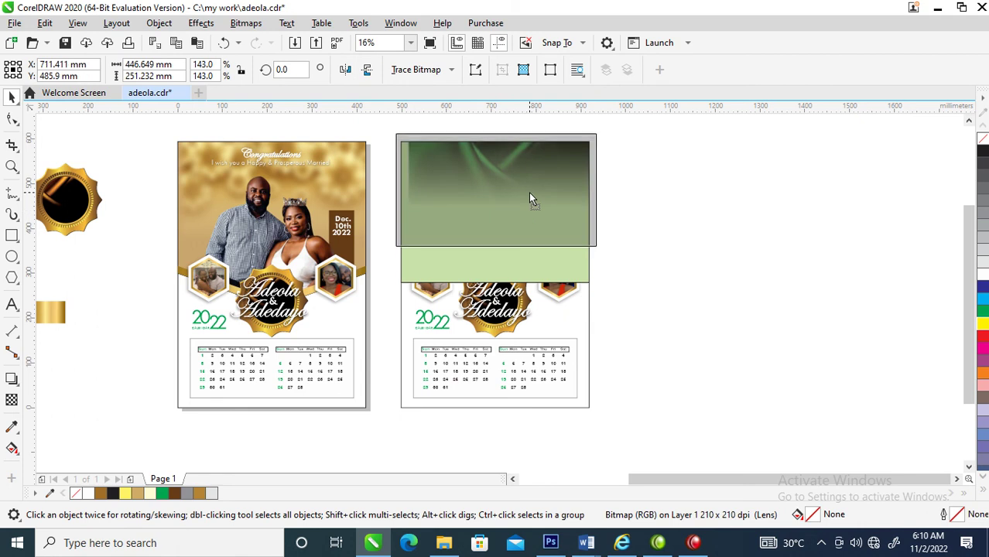
{"action": "key", "text": "Escape"}
- Remove the green rectangle's outline, tint its fill to C28 M0 Y53 K0 and place it behind the poster's texts and photos
{"action": "left_click", "coordinate": [507, 244]}
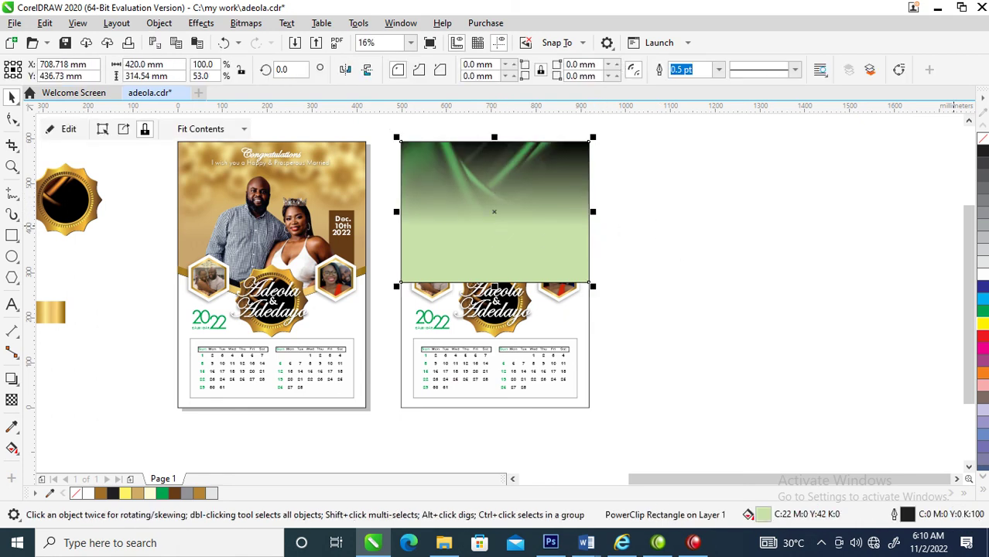
{"action": "right_click", "coordinate": [983, 140]}
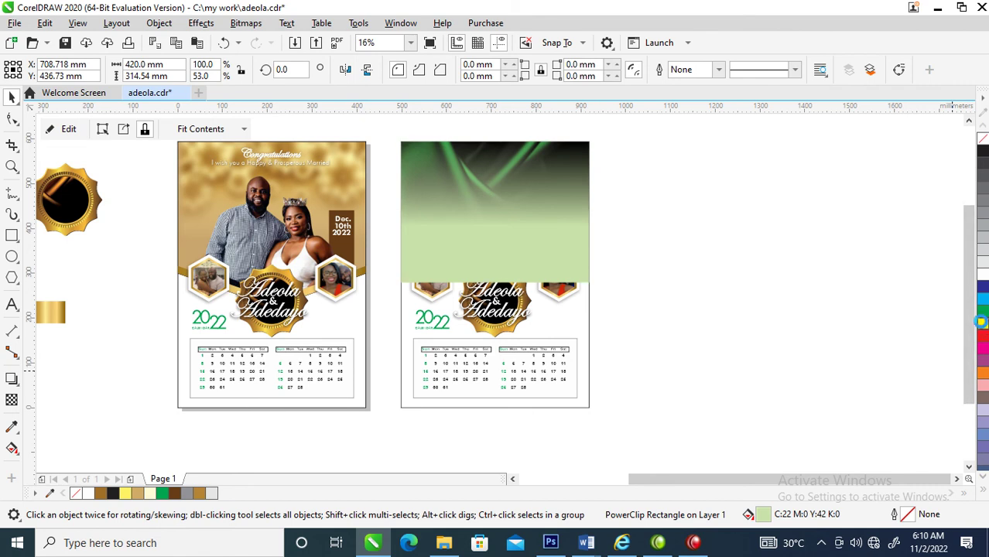
{"action": "left_click", "coordinate": [982, 317], "text": "ctrl"}
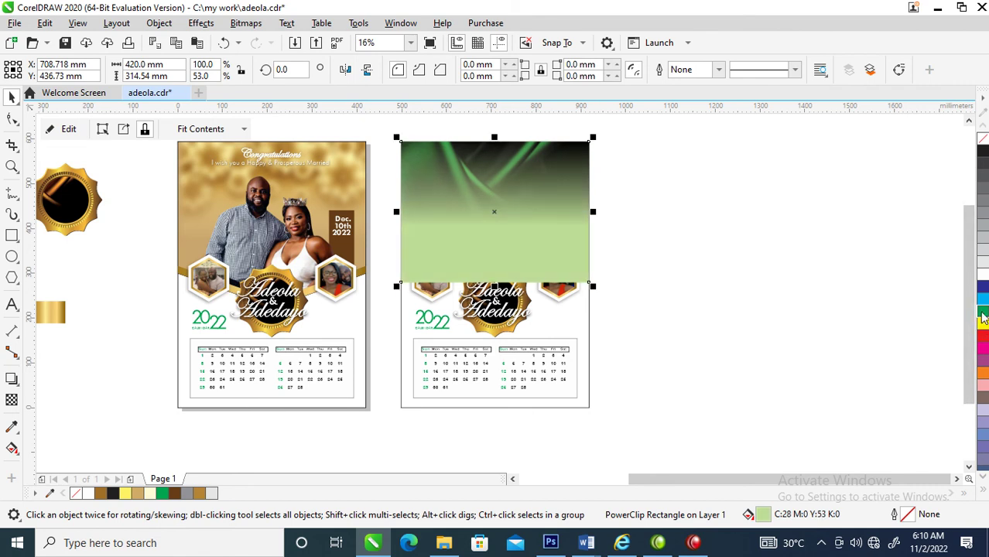
{"action": "left_click", "coordinate": [851, 333]}
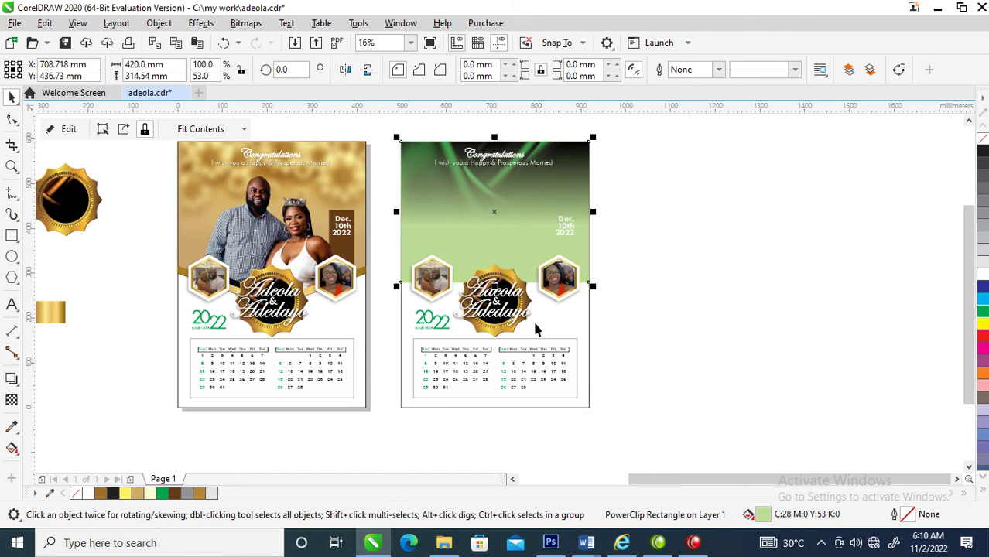
- Delete the gold badge behind the couple's names on the green poster
{"action": "left_click", "coordinate": [503, 271]}
{"action": "key", "text": "Delete"}
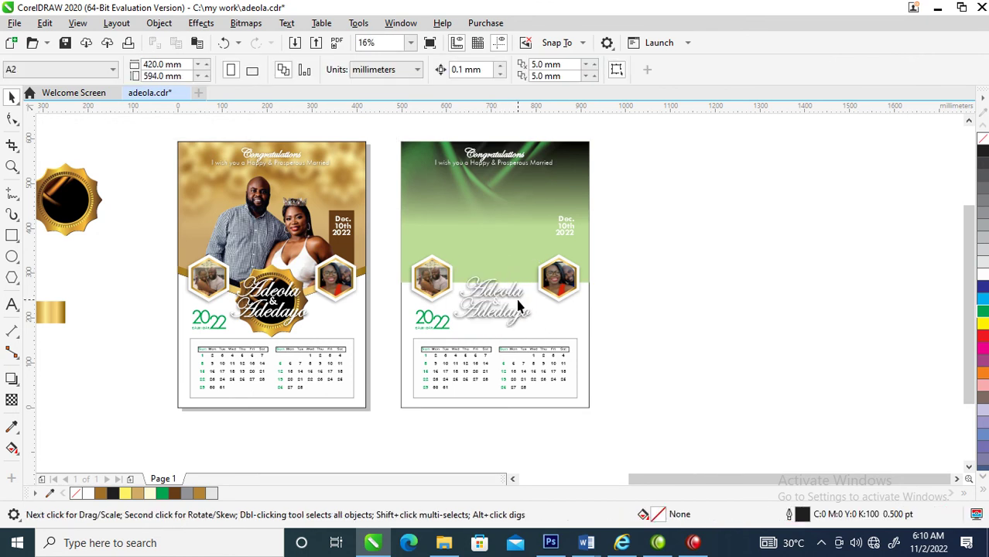
- PowerClip the cut-out photo of the couple with the seated man inside the green poster background
{"action": "scroll", "coordinate": [316, 263], "scroll_direction": "down", "scroll_amount": 3}
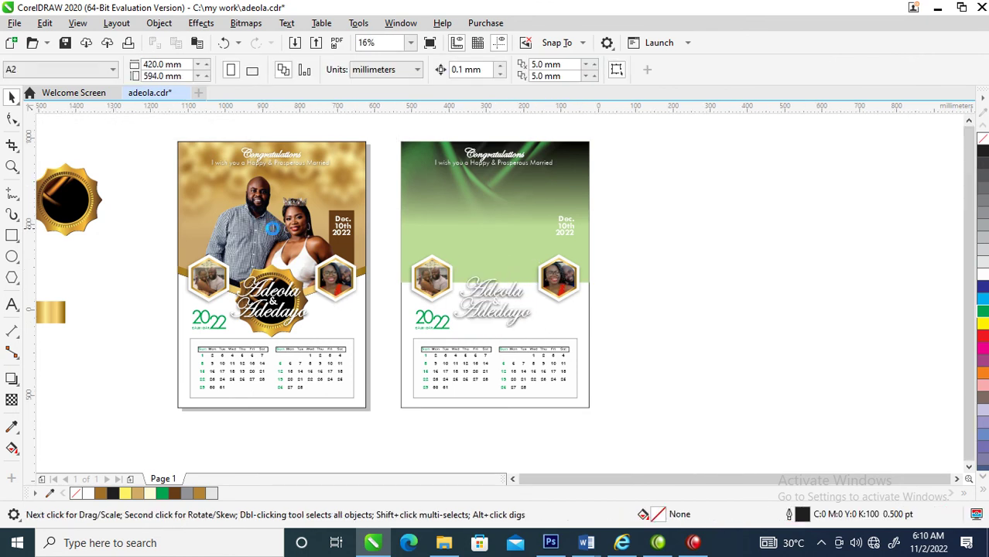
{"action": "scroll", "coordinate": [356, 271], "scroll_direction": "up", "scroll_amount": 3}
{"action": "left_click_drag", "start_coordinate": [438, 280], "coordinate": [289, 257]}
{"action": "left_click_drag", "start_coordinate": [378, 301], "coordinate": [875, 235]}
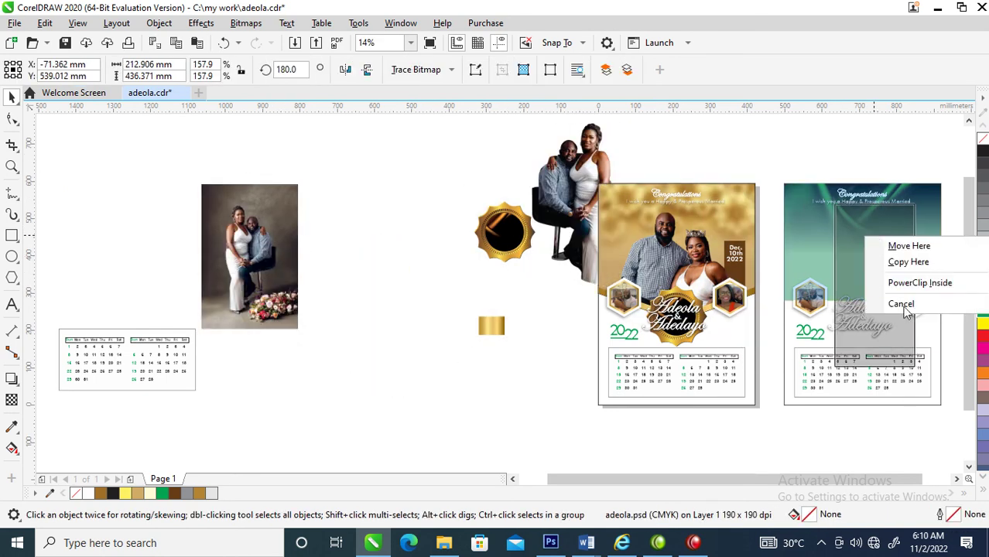
{"action": "left_click", "coordinate": [918, 281]}
{"action": "key", "text": "z"}
{"action": "left_click_drag", "start_coordinate": [766, 158], "coordinate": [956, 334]}
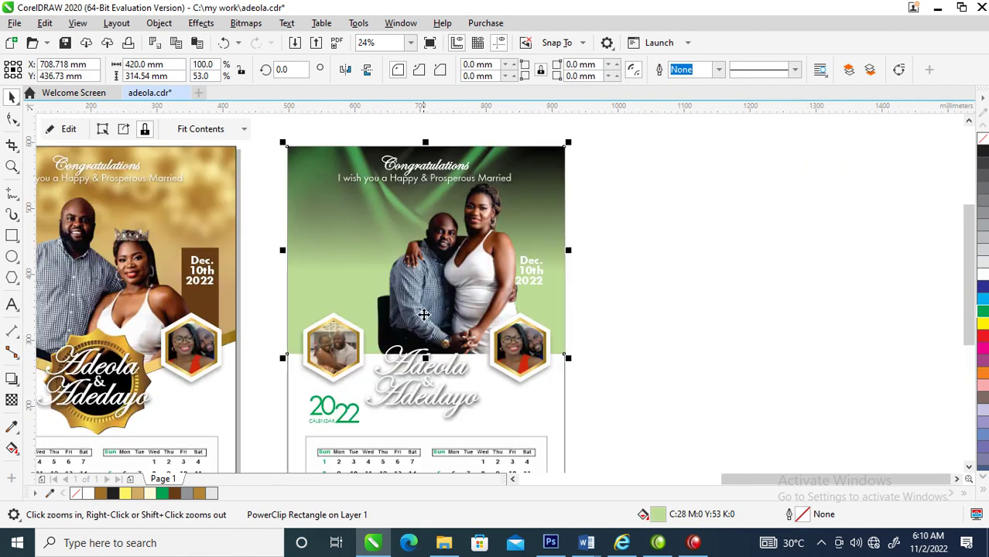
- Unlock the PowerClip contents, stretch the green background down to 420 × 370 mm, and lock the contents again
{"action": "right_click", "coordinate": [535, 181]}
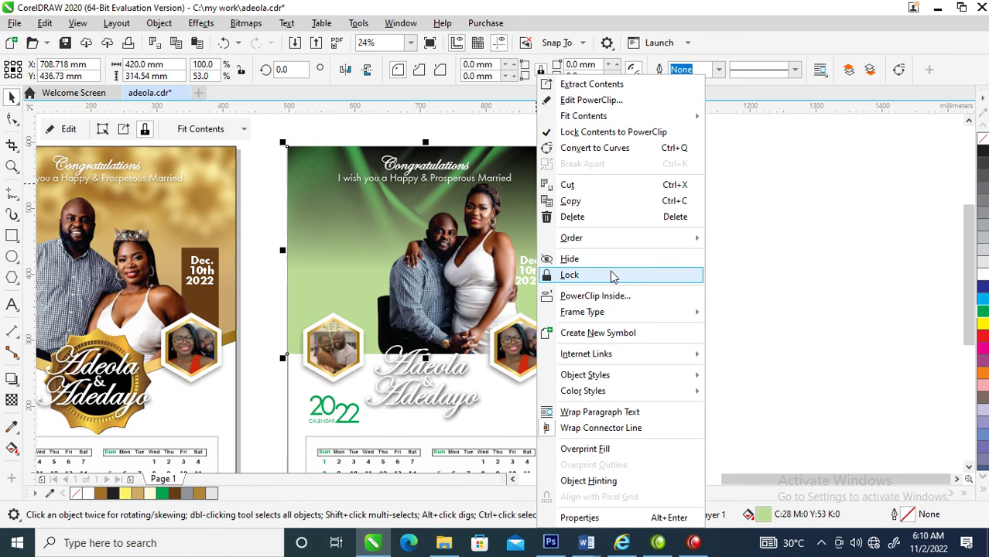
{"action": "left_click", "coordinate": [620, 133]}
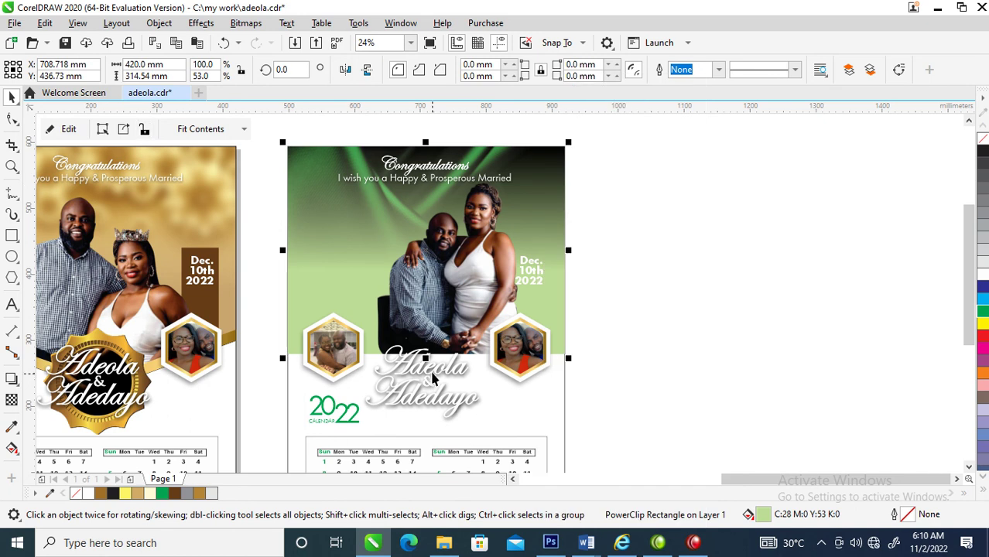
{"action": "left_click_drag", "start_coordinate": [425, 358], "coordinate": [428, 396]}
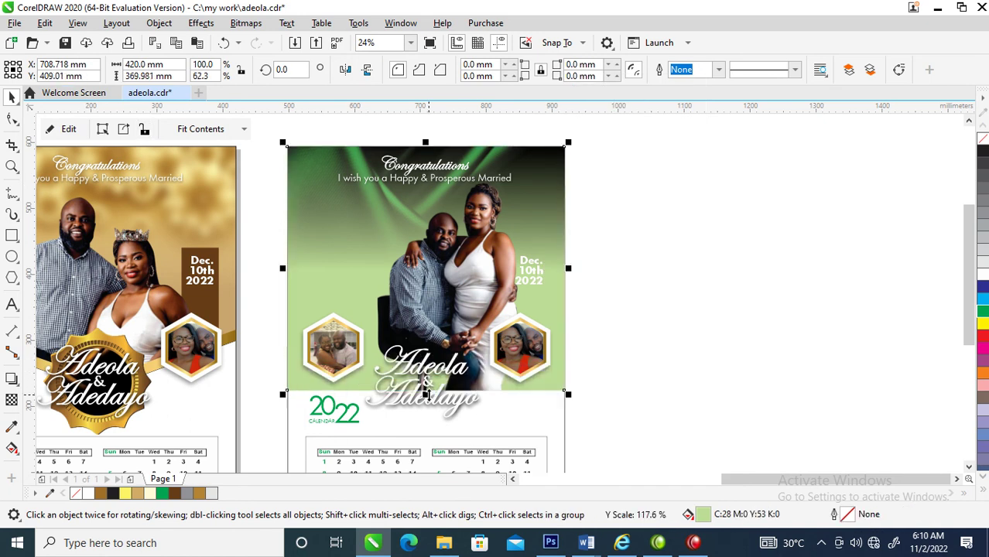
{"action": "right_click", "coordinate": [526, 210]}
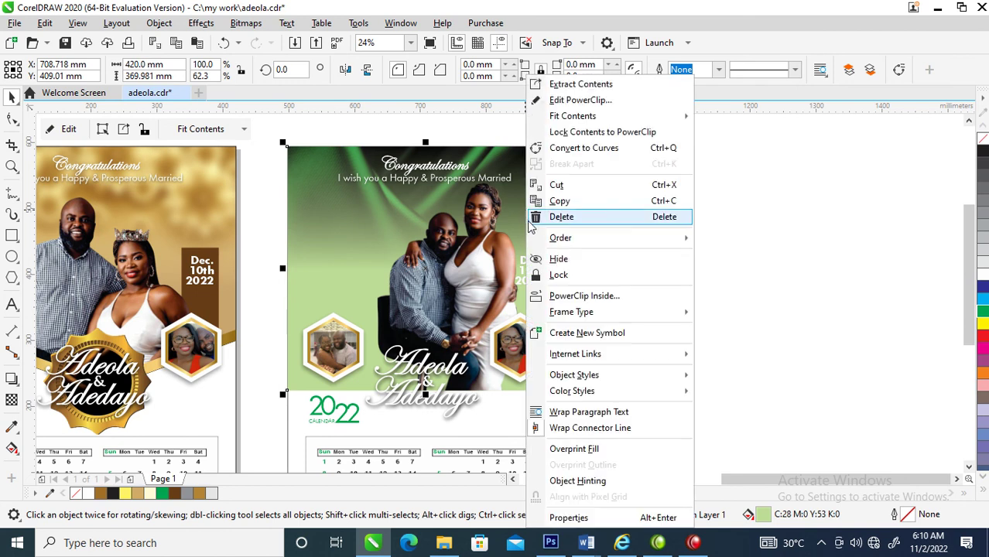
{"action": "left_click", "coordinate": [627, 133]}
- Shift the couple photo slightly right and down within the green background and move the date text to the poster's left edge
{"action": "left_click_drag", "start_coordinate": [477, 257], "coordinate": [500, 278]}
{"action": "left_click_drag", "start_coordinate": [611, 221], "coordinate": [311, 297]}
{"action": "left_click", "coordinate": [531, 271]}
- Shrink the two hexagon photo frames and stack them to the right of the couple on the green background
{"action": "left_click_drag", "start_coordinate": [246, 411], "coordinate": [363, 391]}
{"action": "left_click_drag", "start_coordinate": [257, 288], "coordinate": [377, 400]}
{"action": "left_click_drag", "start_coordinate": [341, 350], "coordinate": [554, 283]}
{"action": "left_click_drag", "start_coordinate": [697, 212], "coordinate": [454, 412]}
{"action": "left_click_drag", "start_coordinate": [584, 243], "coordinate": [568, 278]}
{"action": "left_click_drag", "start_coordinate": [546, 356], "coordinate": [552, 348]}
{"action": "left_click", "coordinate": [684, 408]}
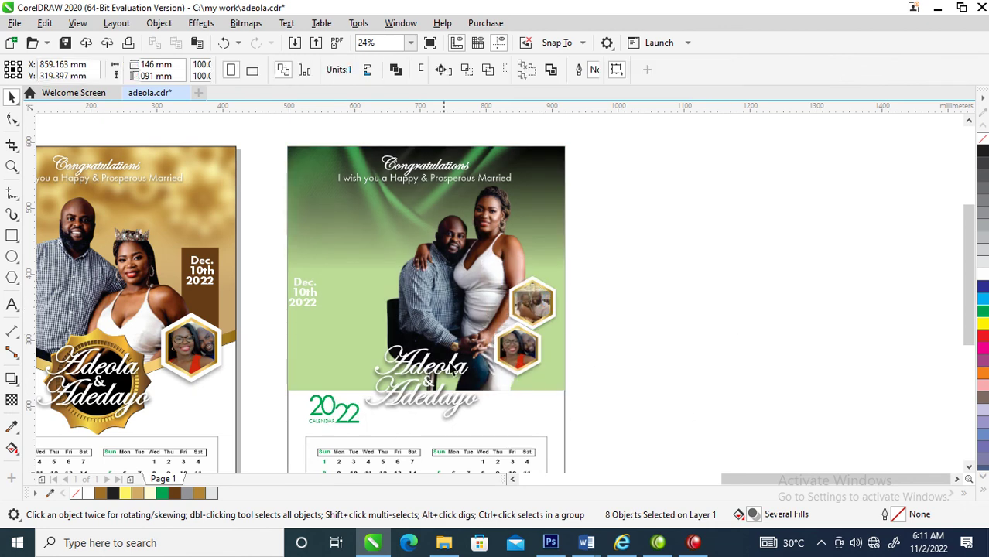
- Group the two name text objects and move the group up and left onto the green background
{"action": "left_click_drag", "start_coordinate": [343, 323], "coordinate": [515, 444]}
{"action": "left_click_drag", "start_coordinate": [447, 386], "coordinate": [384, 349]}
{"action": "key", "text": "ctrl+z"}
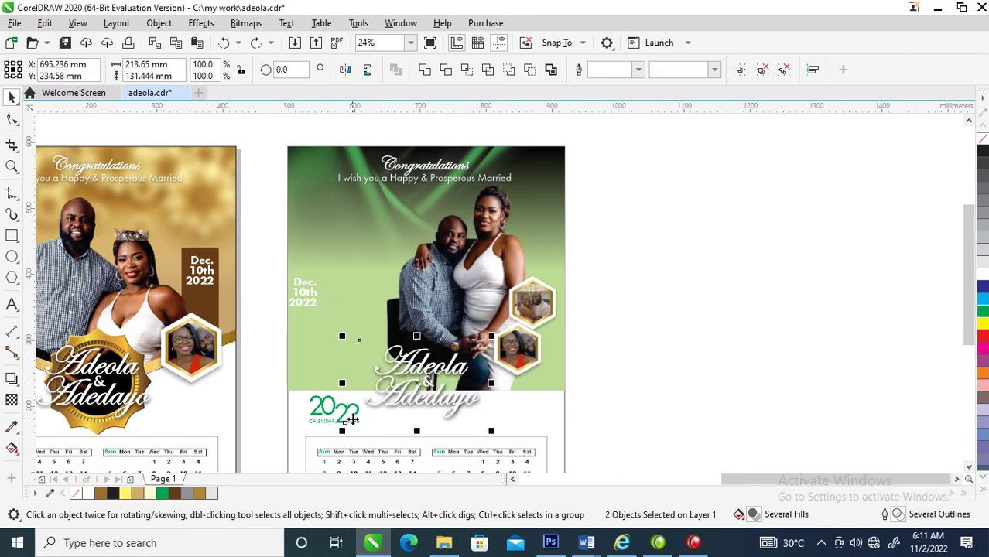
{"action": "key", "text": "ctrl+g"}
{"action": "left_click_drag", "start_coordinate": [444, 370], "coordinate": [386, 330]}
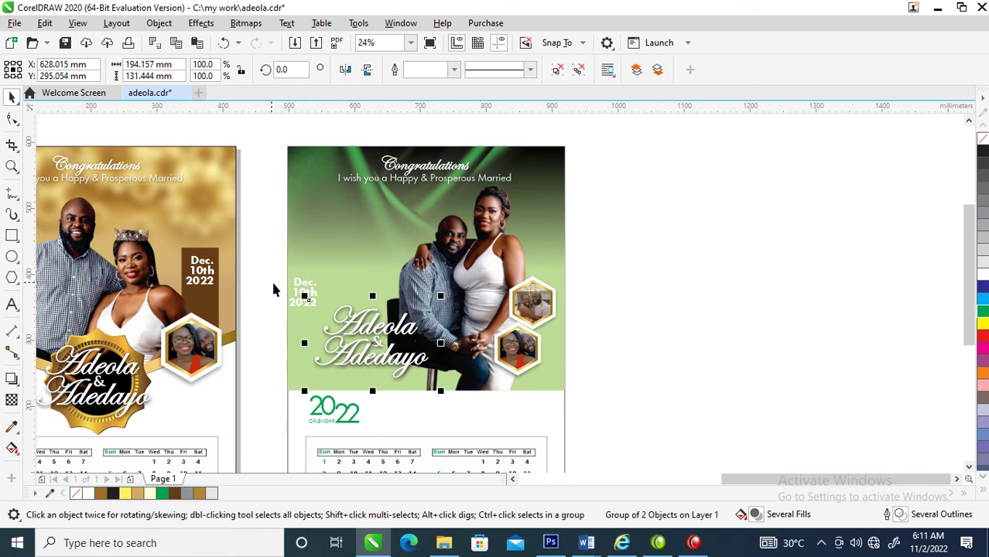
- Move the date text just above the 2022 calendar title, and raise the names group above it, enlarged to 109.5%
{"action": "left_click", "coordinate": [302, 292]}
{"action": "left_click_drag", "start_coordinate": [302, 292], "coordinate": [330, 373]}
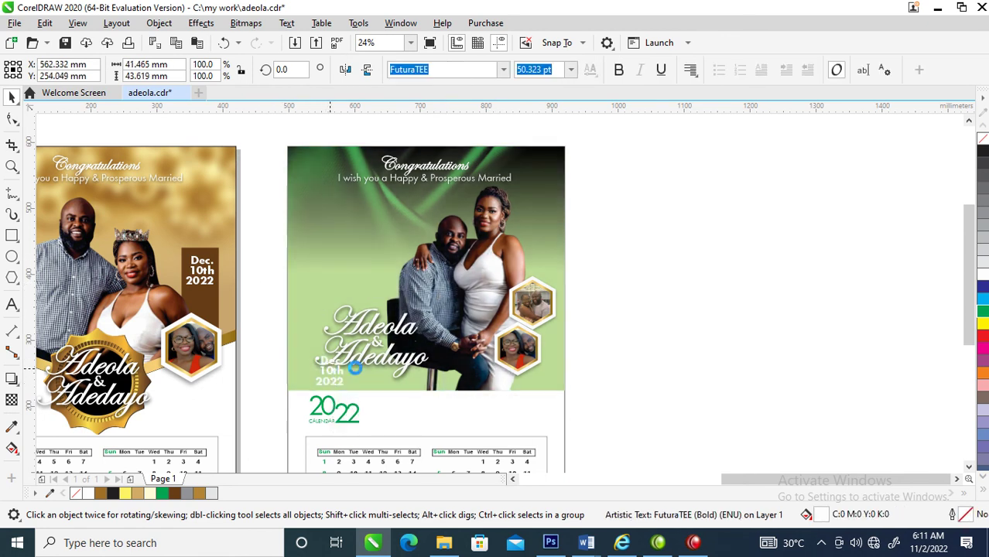
{"action": "left_click", "coordinate": [400, 335]}
{"action": "left_click_drag", "start_coordinate": [396, 331], "coordinate": [387, 312]}
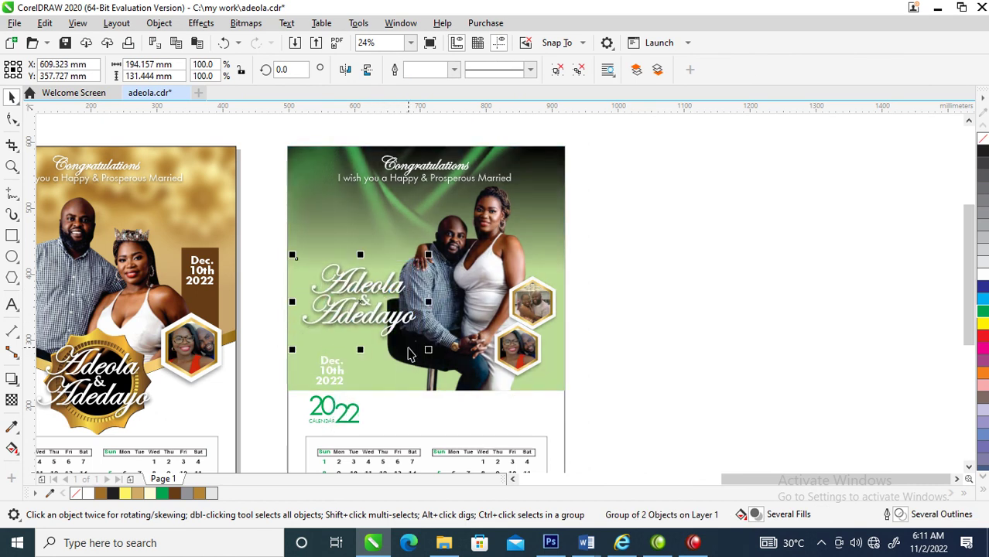
{"action": "left_click_drag", "start_coordinate": [428, 350], "coordinate": [441, 359]}
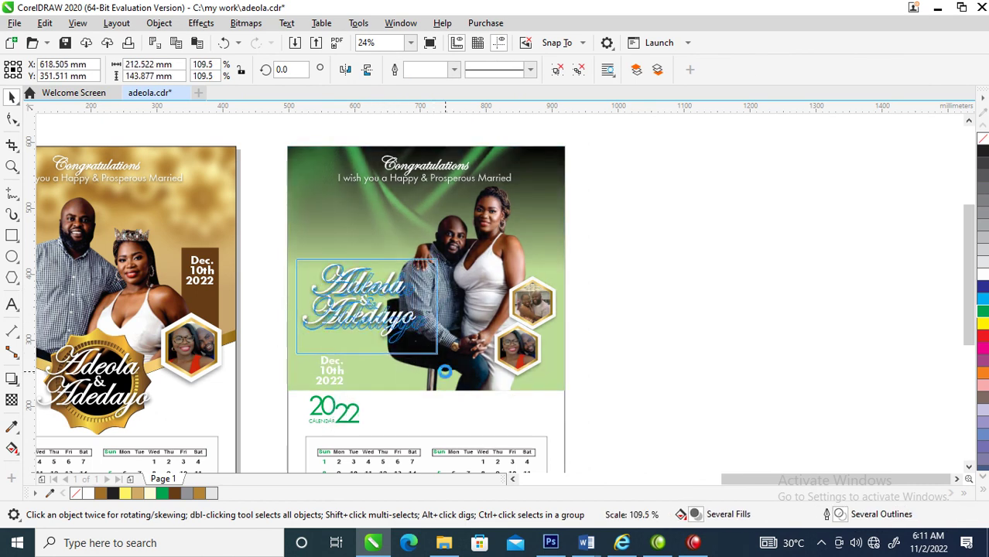
- Tint the green poster's background rectangle with yellow and green to a fill of C:32 M:0 Y:75 K:0
{"action": "left_click", "coordinate": [554, 221]}
{"action": "left_click", "coordinate": [981, 329], "text": "ctrl"}
{"action": "left_click", "coordinate": [982, 329], "text": "ctrl"}
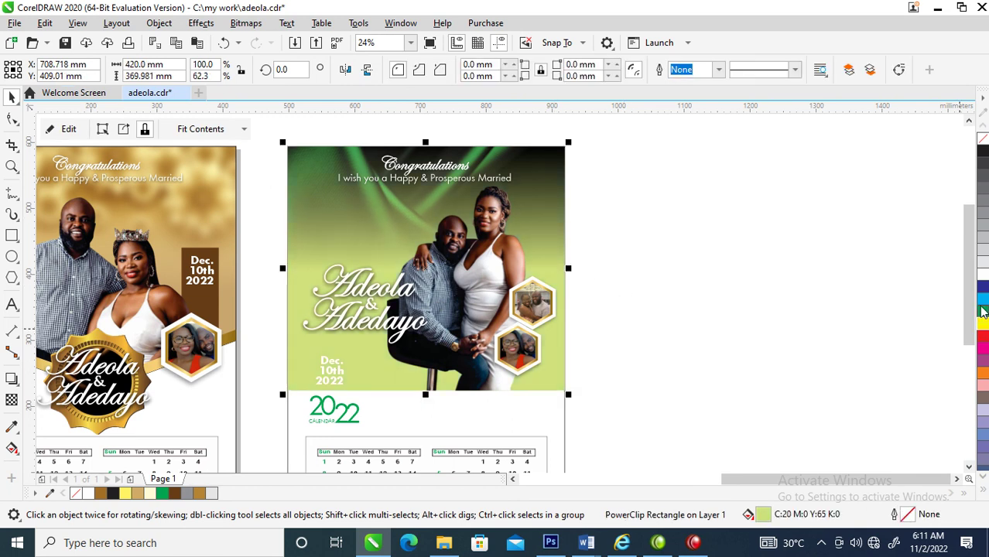
{"action": "left_click", "coordinate": [983, 312], "text": "ctrl"}
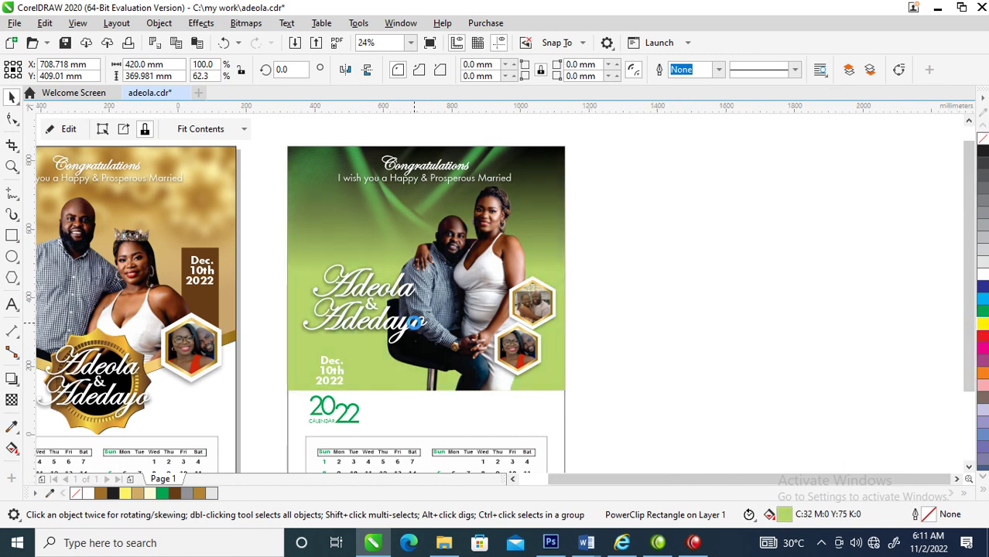
{"action": "scroll", "coordinate": [412, 341], "scroll_direction": "down", "scroll_amount": 3}
{"action": "left_click_drag", "start_coordinate": [288, 271], "coordinate": [493, 393]}
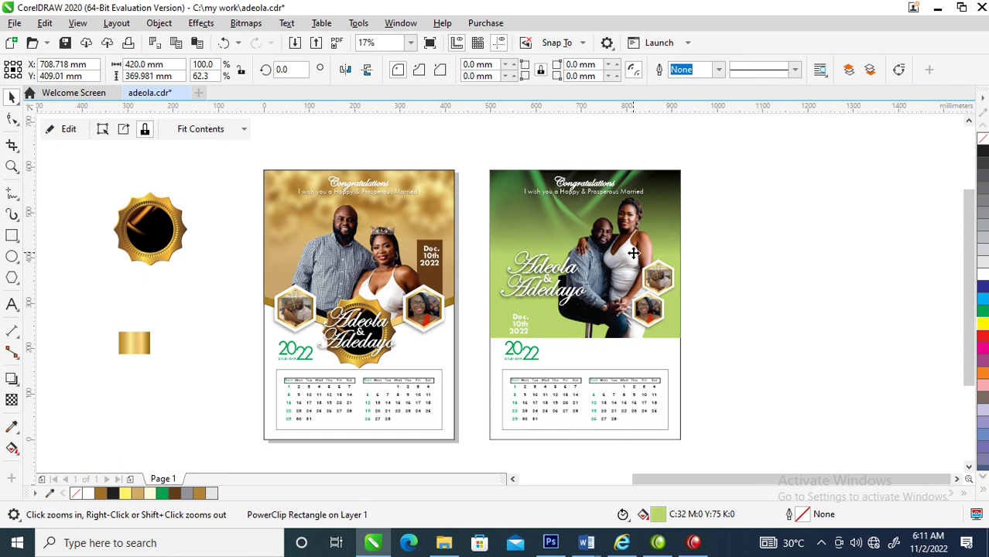
- Enlarge the couple photo on the green poster to 214.5% and position it against the background's right side
{"action": "key", "text": "space"}
{"action": "left_click", "coordinate": [660, 234], "text": "ctrl"}
{"action": "left_click_drag", "start_coordinate": [662, 190], "coordinate": [709, 156]}
{"action": "mouse_move", "coordinate": [641, 240]}
{"action": "left_mouse_down"}
{"action": "mouse_move", "coordinate": [651, 267]}
{"action": "mouse_move", "coordinate": [648, 248]}
{"action": "left_mouse_up"}
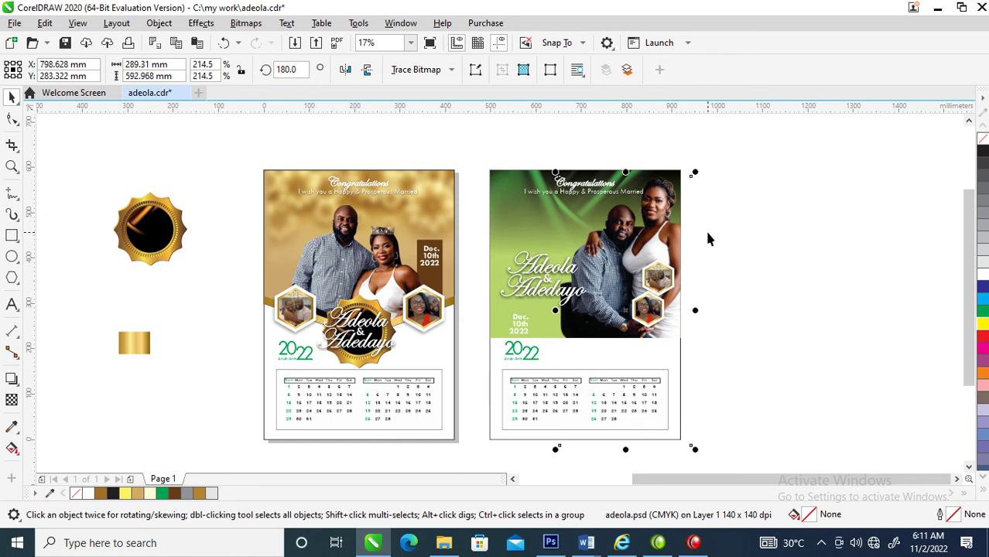
{"action": "left_click", "coordinate": [759, 167]}
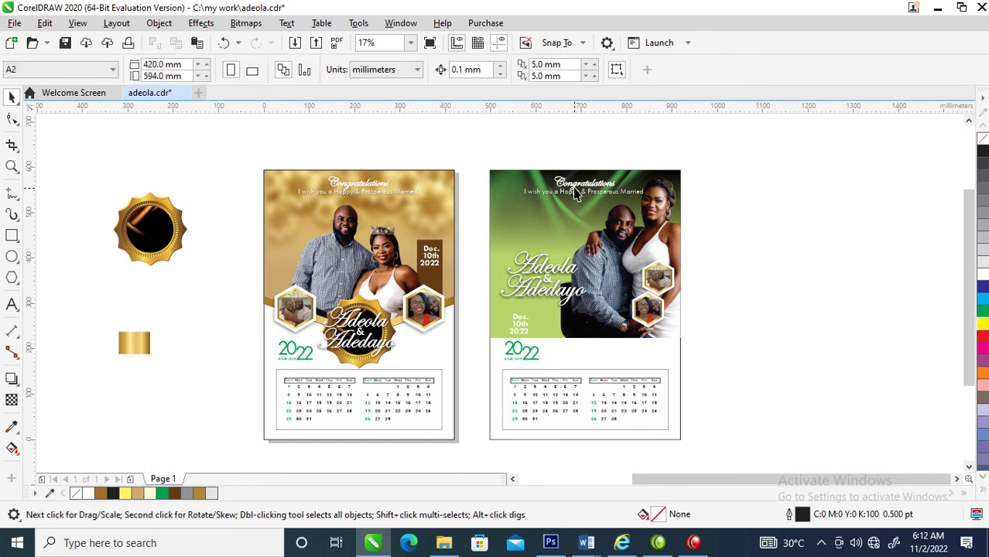
- Ungroup the Congratulations message, move it to the green background's upper-left area, and scale it to 83.2%
{"action": "left_click", "coordinate": [575, 193]}
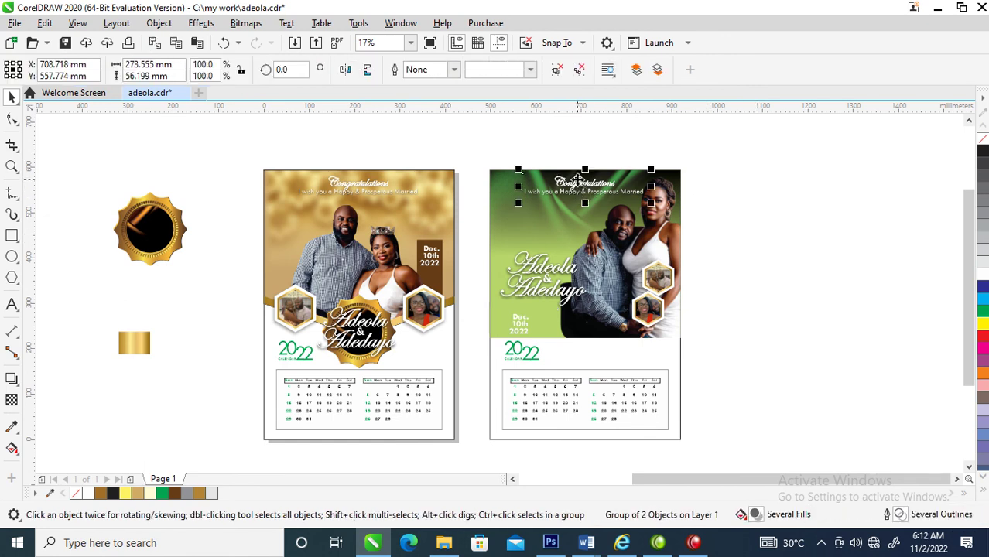
{"action": "left_click", "coordinate": [580, 71]}
{"action": "key", "text": "r"}
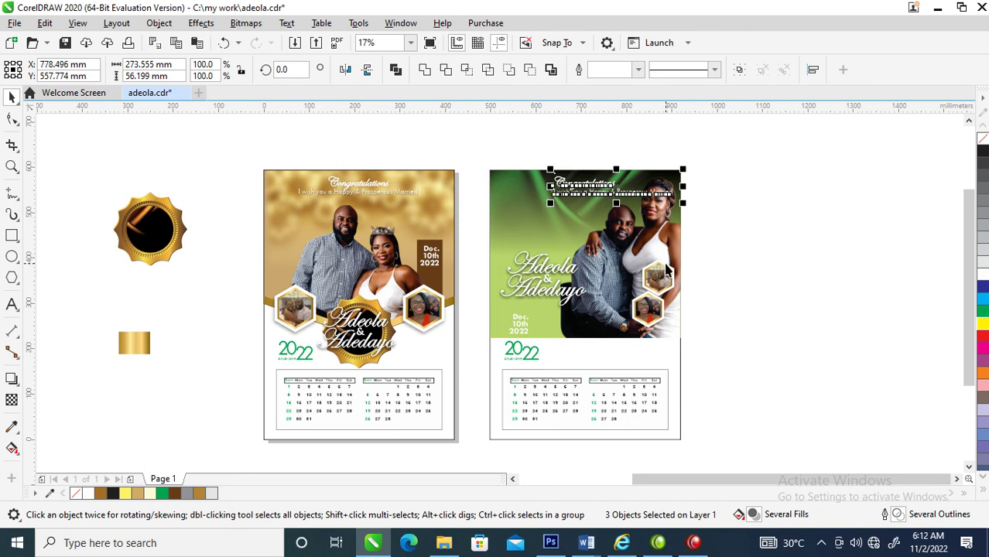
{"action": "left_click_drag", "start_coordinate": [596, 201], "coordinate": [552, 200]}
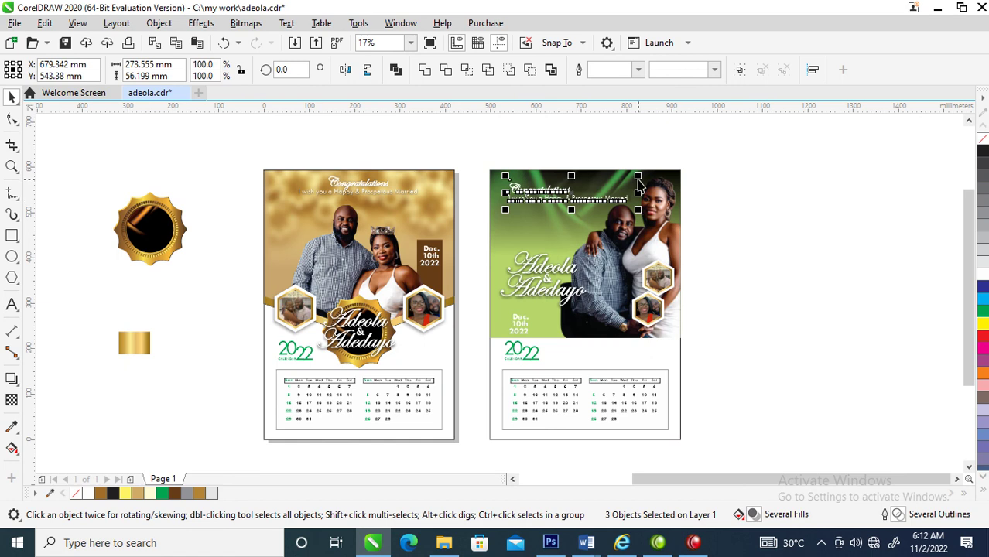
{"action": "left_click_drag", "start_coordinate": [638, 180], "coordinate": [620, 190]}
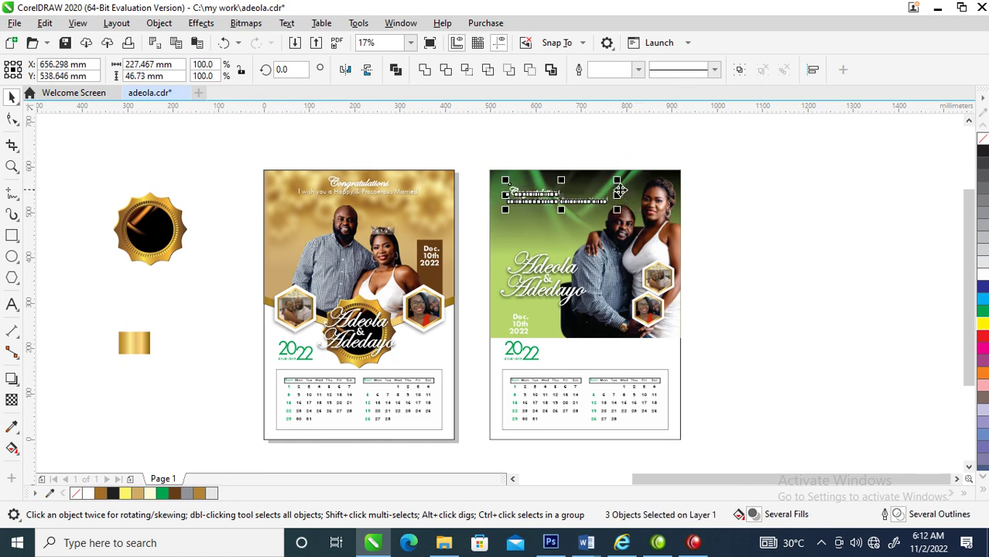
{"action": "left_click", "coordinate": [595, 188]}
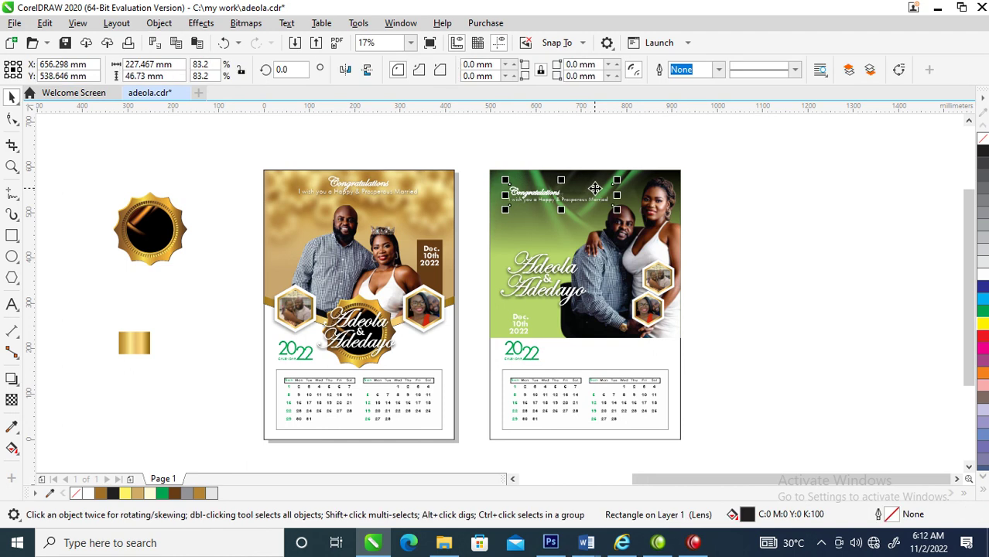
{"action": "key", "text": "Escape"}
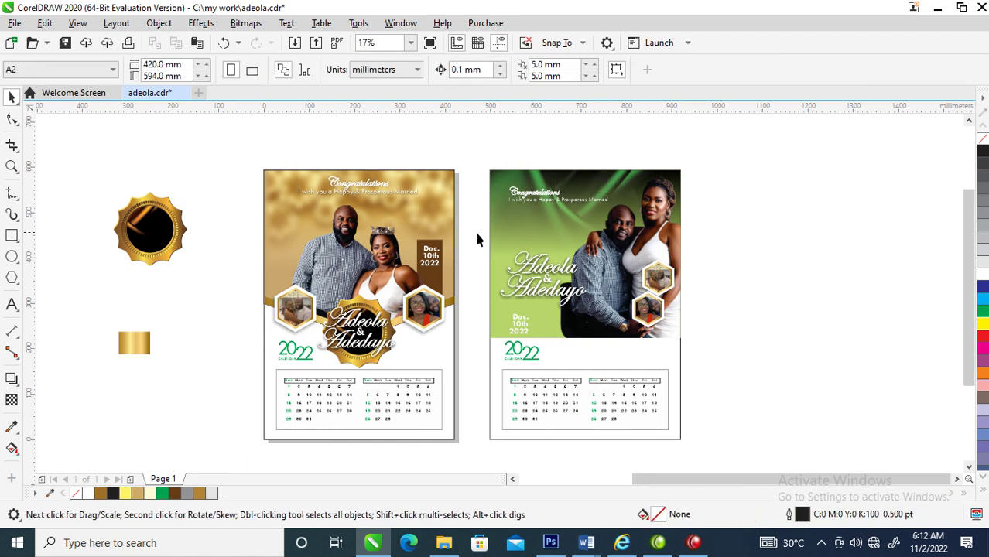
- Raise the couple's names below the Congratulations message and move both hexagon photo frames left beneath the names
{"action": "left_click", "coordinate": [557, 272]}
{"action": "left_click_drag", "start_coordinate": [558, 273], "coordinate": [554, 242]}
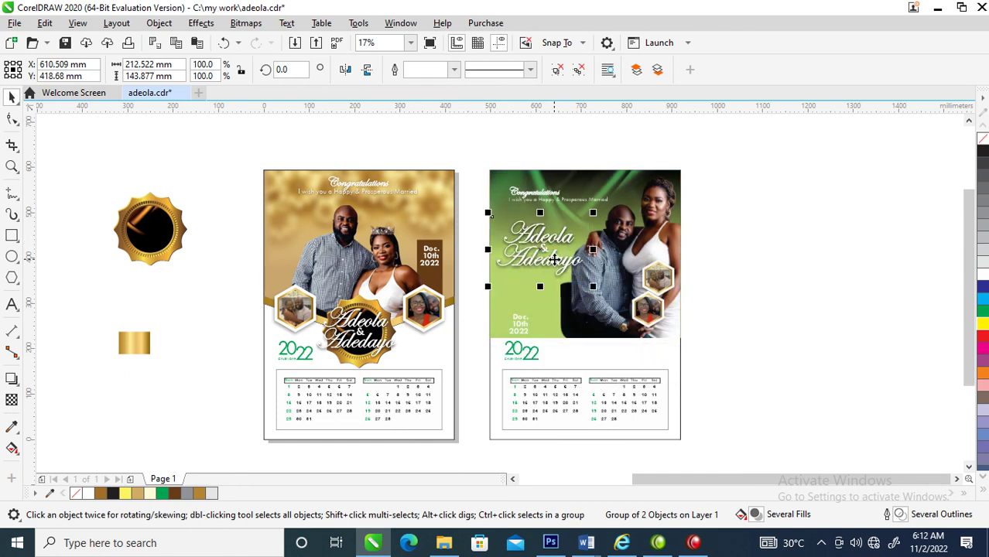
{"action": "left_click_drag", "start_coordinate": [748, 246], "coordinate": [600, 341]}
{"action": "left_click_drag", "start_coordinate": [680, 270], "coordinate": [579, 280]}
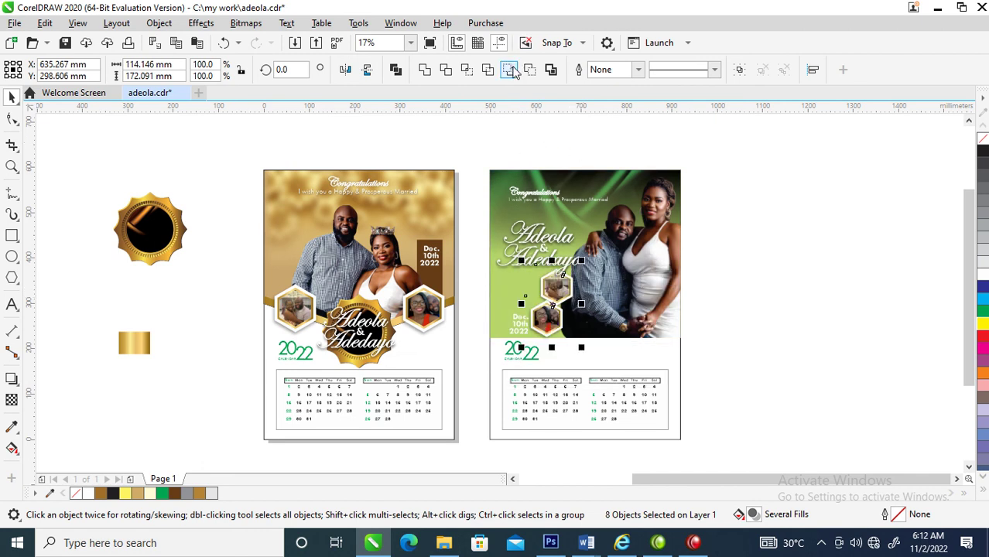
- Mirror the two hexagon photo frames horizontally and position them under the names, left of the couple
{"action": "left_click", "coordinate": [355, 68]}
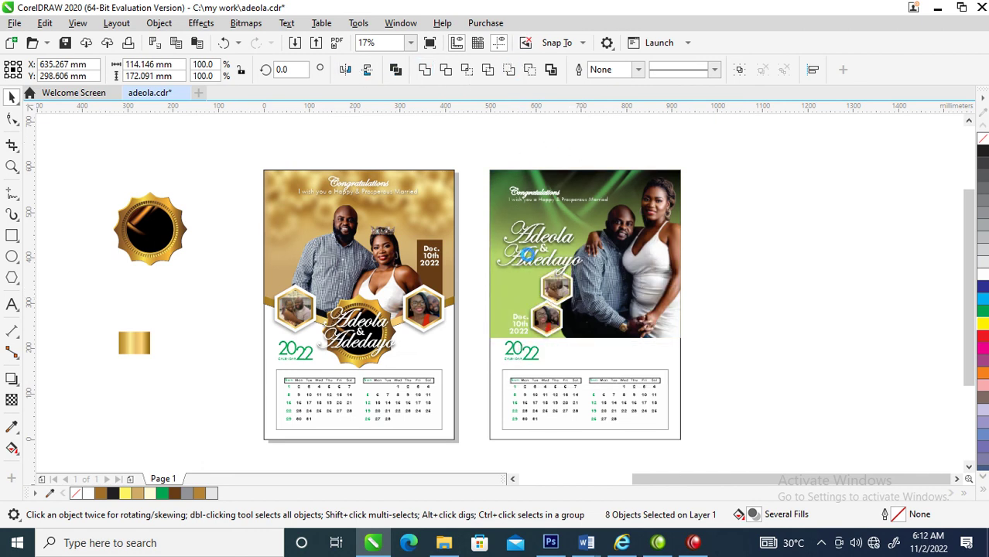
{"action": "left_click_drag", "start_coordinate": [564, 300], "coordinate": [535, 301]}
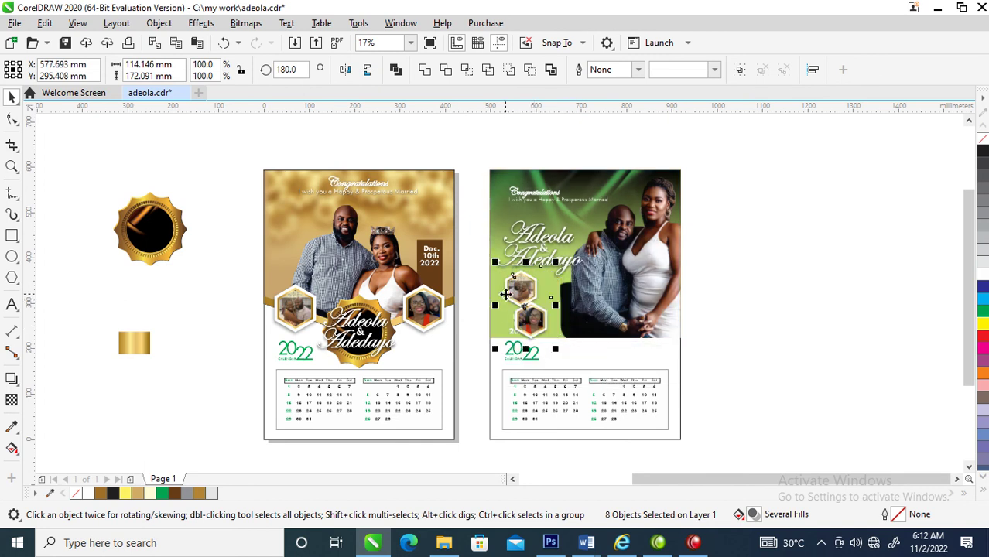
{"action": "key", "text": "z"}
{"action": "left_click", "coordinate": [562, 324]}
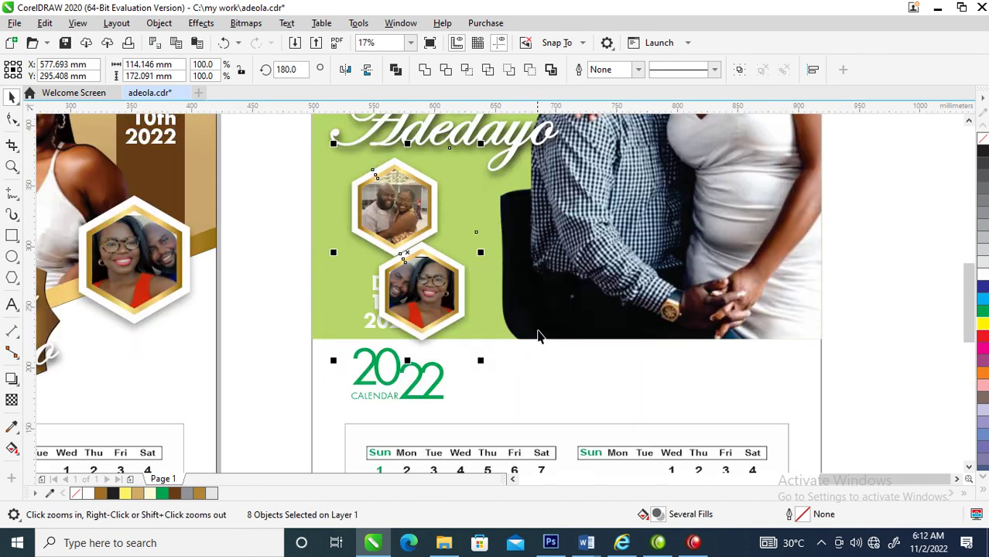
{"action": "key", "text": "space"}
{"action": "left_click_drag", "start_coordinate": [447, 278], "coordinate": [465, 272]}
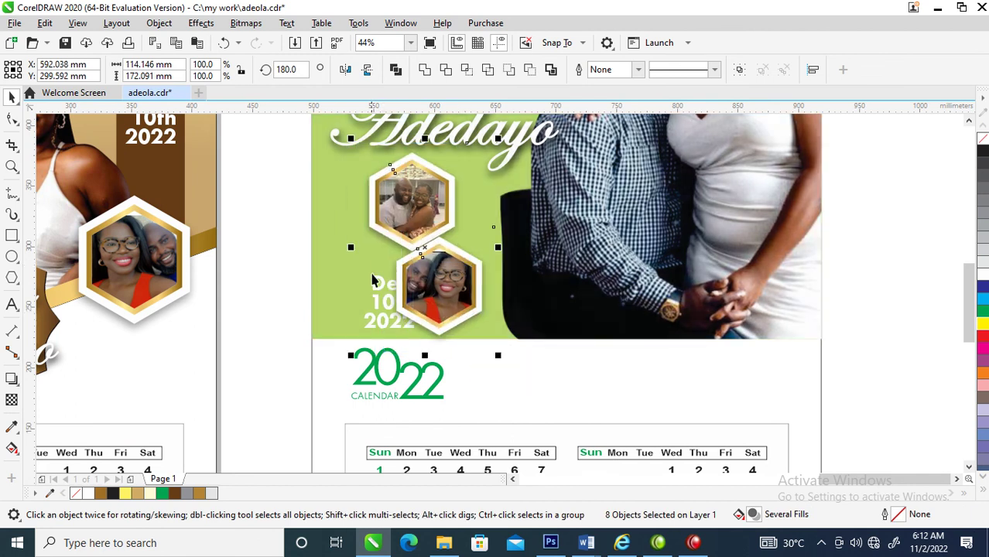
- Place the date text to the left of the lower hexagon frame and left-align its lines
{"action": "left_click_drag", "start_coordinate": [373, 280], "coordinate": [352, 295]}
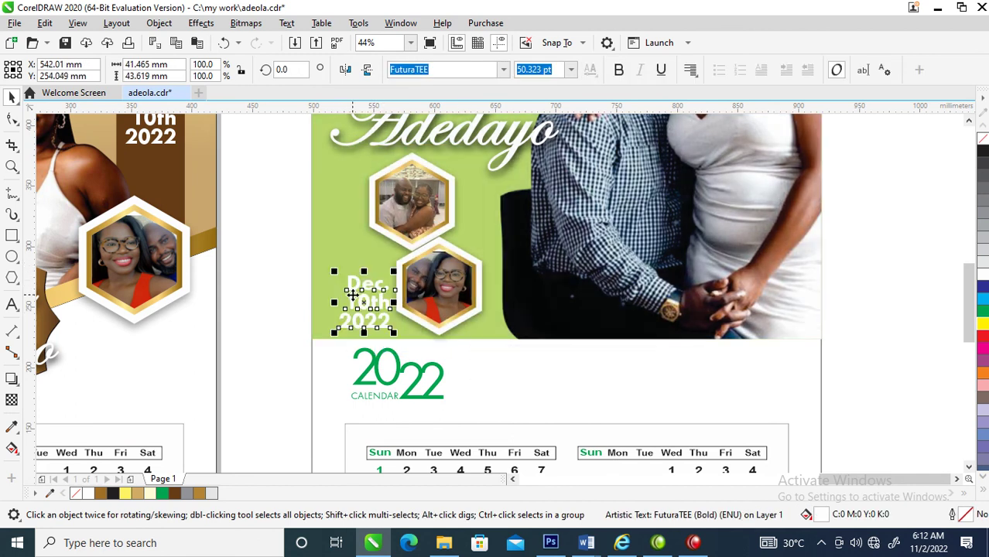
{"action": "left_click", "coordinate": [690, 71]}
{"action": "left_click", "coordinate": [709, 108]}
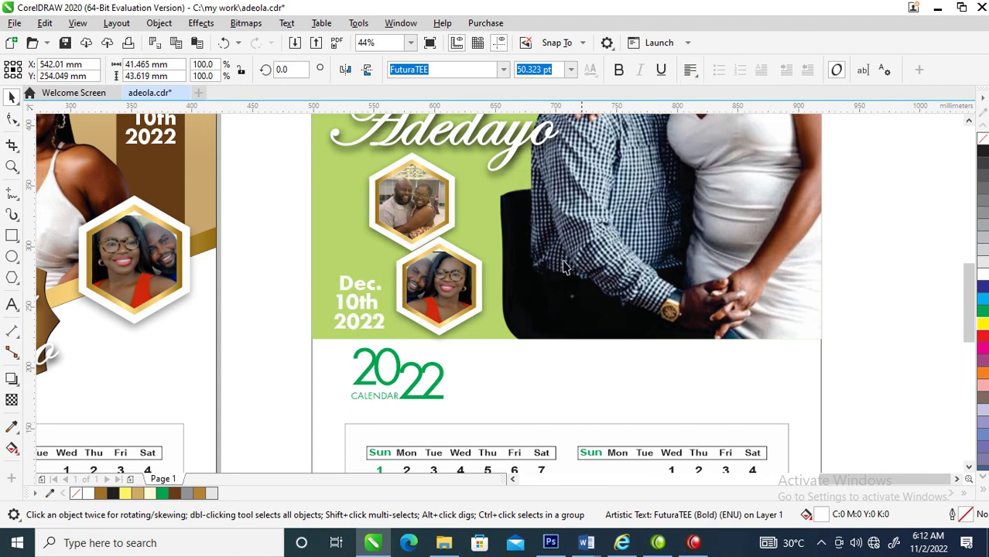
{"action": "left_click_drag", "start_coordinate": [358, 307], "coordinate": [361, 294]}
- Move the word CALENDAR to the right of 2022 on the green poster and enlarge it to 49.866 pt
{"action": "key", "text": "F4"}
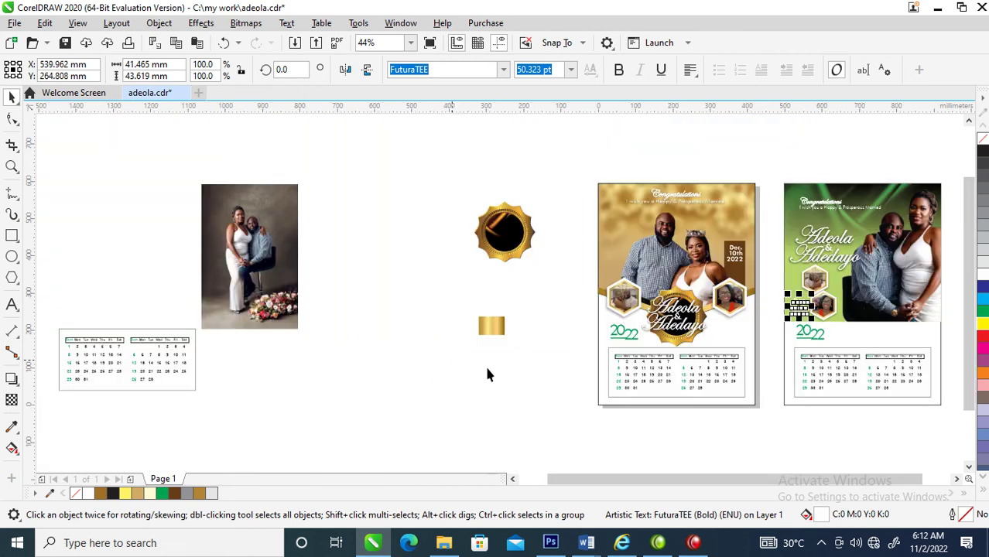
{"action": "key", "text": "z"}
{"action": "left_click_drag", "start_coordinate": [739, 268], "coordinate": [953, 383]}
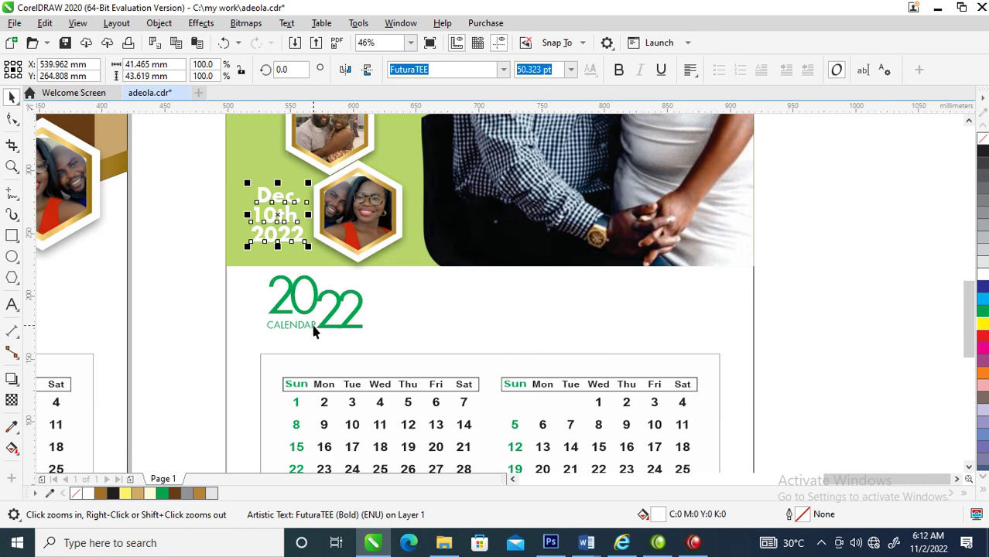
{"action": "key", "text": "space"}
{"action": "left_click_drag", "start_coordinate": [314, 330], "coordinate": [475, 277]}
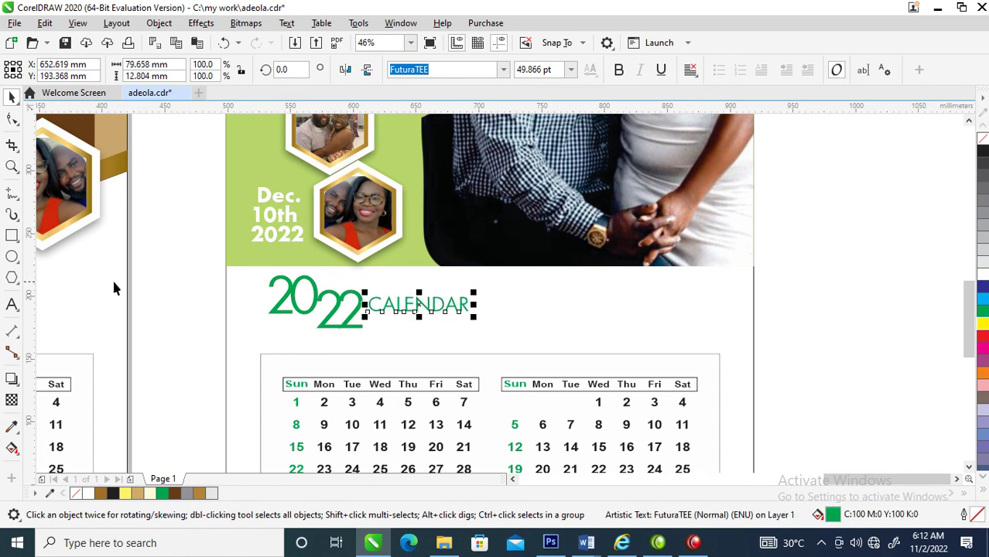
- Widen the letter spacing of CALENDAR so the word stretches nearly to the calendar grid's right edge
{"action": "left_click", "coordinate": [13, 118]}
{"action": "left_click_drag", "start_coordinate": [475, 317], "coordinate": [684, 317]}
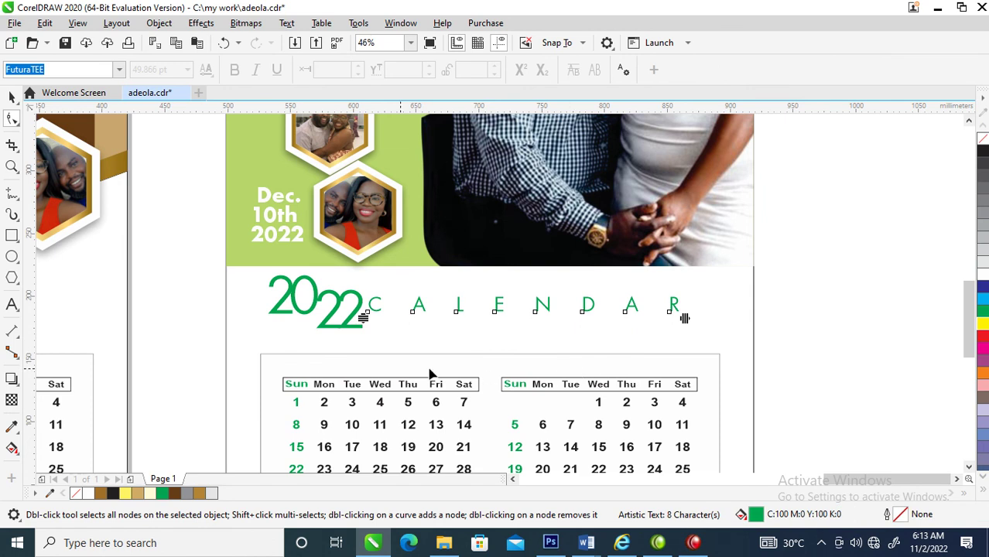
{"action": "key", "text": "space"}
{"action": "scroll", "coordinate": [404, 353], "scroll_direction": "down", "scroll_amount": 4}
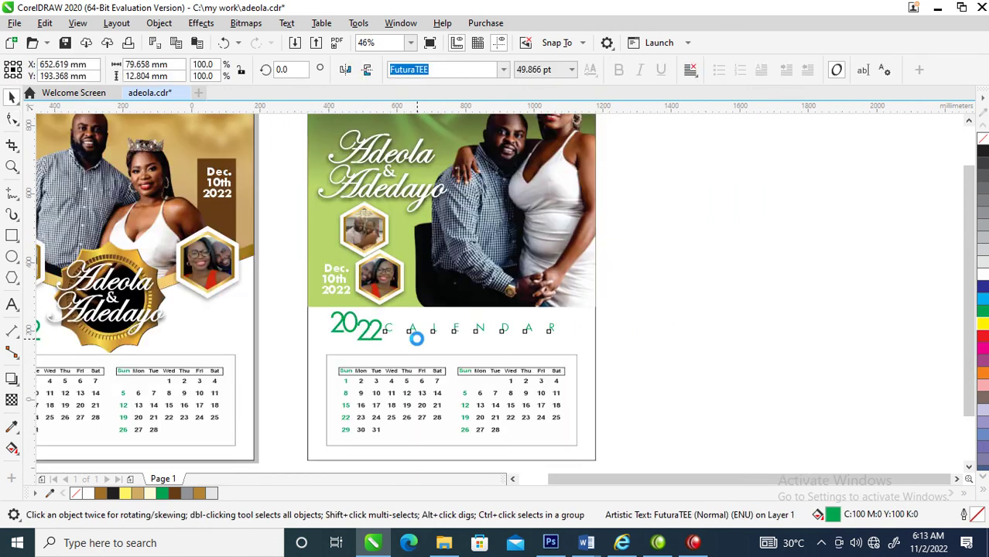
{"action": "key", "text": "z"}
{"action": "left_click_drag", "start_coordinate": [179, 184], "coordinate": [582, 393]}
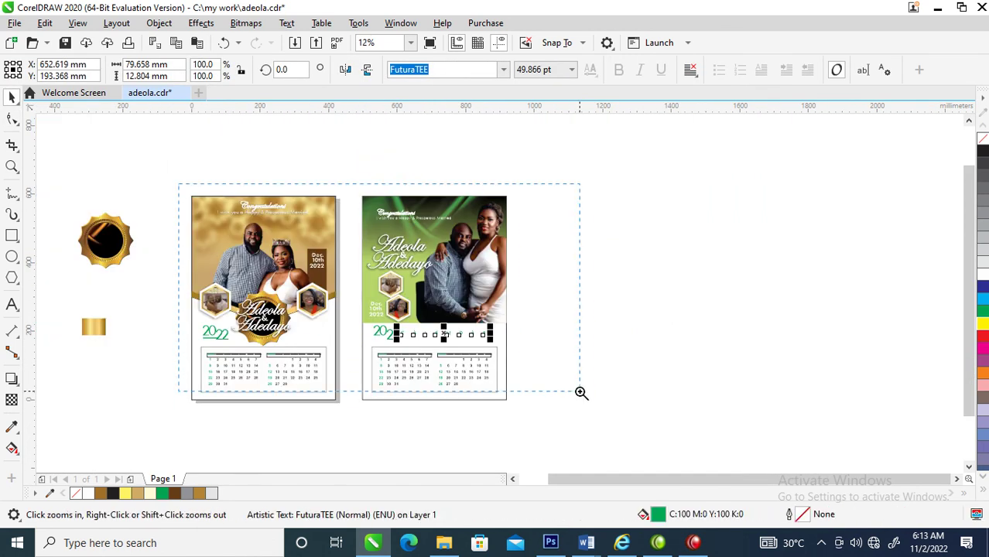